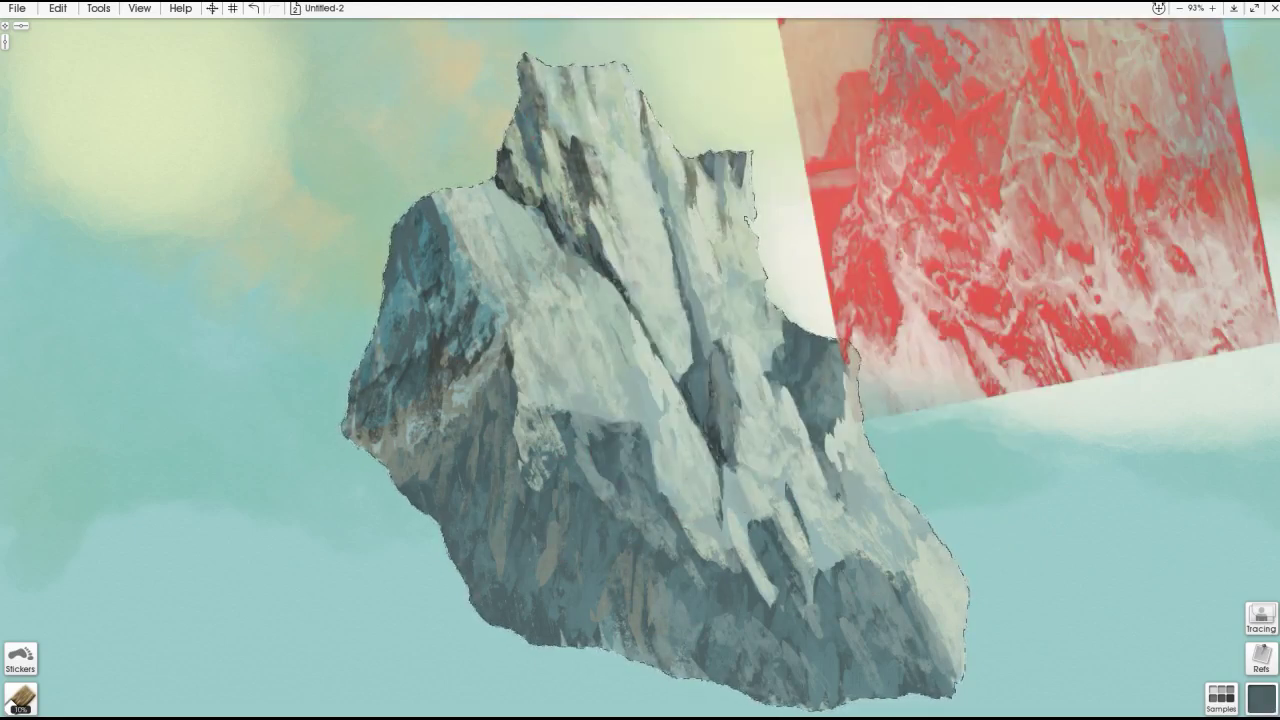
- Smudge the lower edge of the pale rocky mountain outward so its base dissolves into mist
{"action": "scroll", "coordinate": [674, 399], "scroll_direction": "down", "scroll_amount": 5}
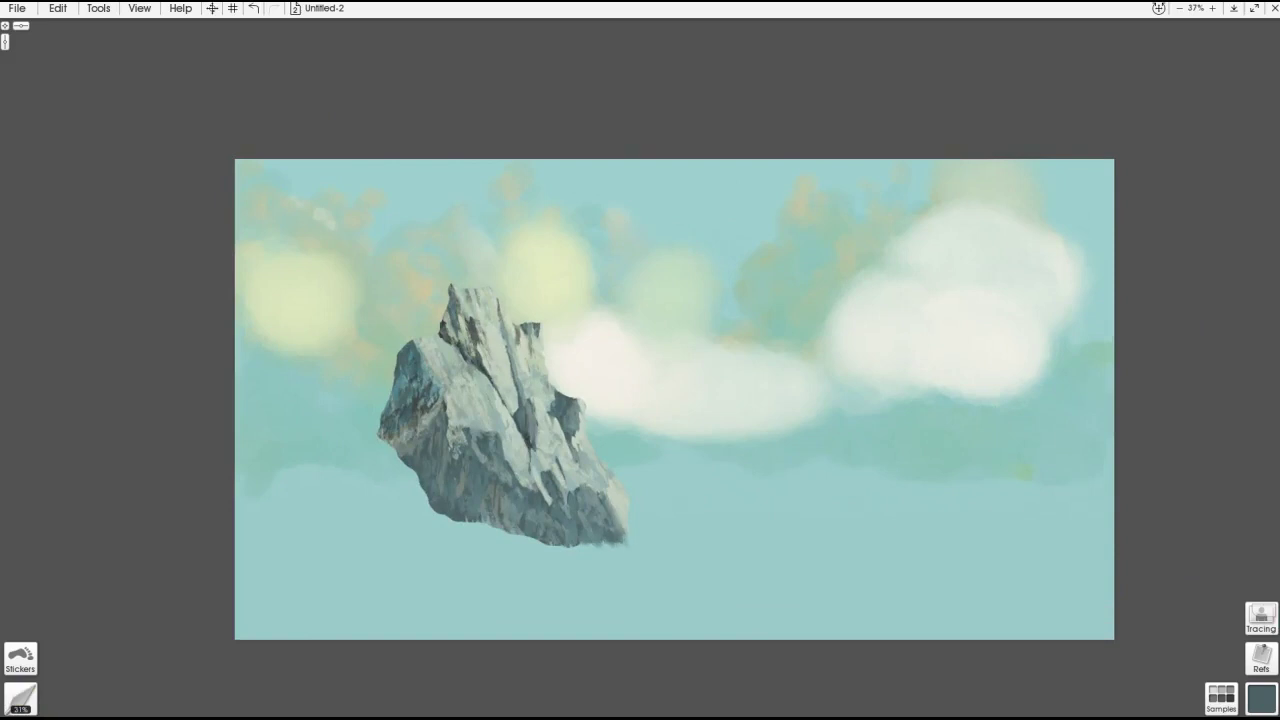
{"action": "mouse_move", "coordinate": [576, 546]}
{"action": "left_mouse_down"}
{"action": "mouse_move", "coordinate": [626, 550]}
{"action": "mouse_move", "coordinate": [544, 546]}
{"action": "mouse_move", "coordinate": [436, 514]}
{"action": "mouse_move", "coordinate": [380, 428]}
{"action": "left_mouse_up"}
{"action": "mouse_move", "coordinate": [436, 496]}
{"action": "left_mouse_down"}
{"action": "mouse_move", "coordinate": [455, 520]}
{"action": "mouse_move", "coordinate": [564, 555]}
{"action": "mouse_move", "coordinate": [494, 540]}
{"action": "mouse_move", "coordinate": [431, 498]}
{"action": "mouse_move", "coordinate": [382, 425]}
{"action": "left_mouse_up"}
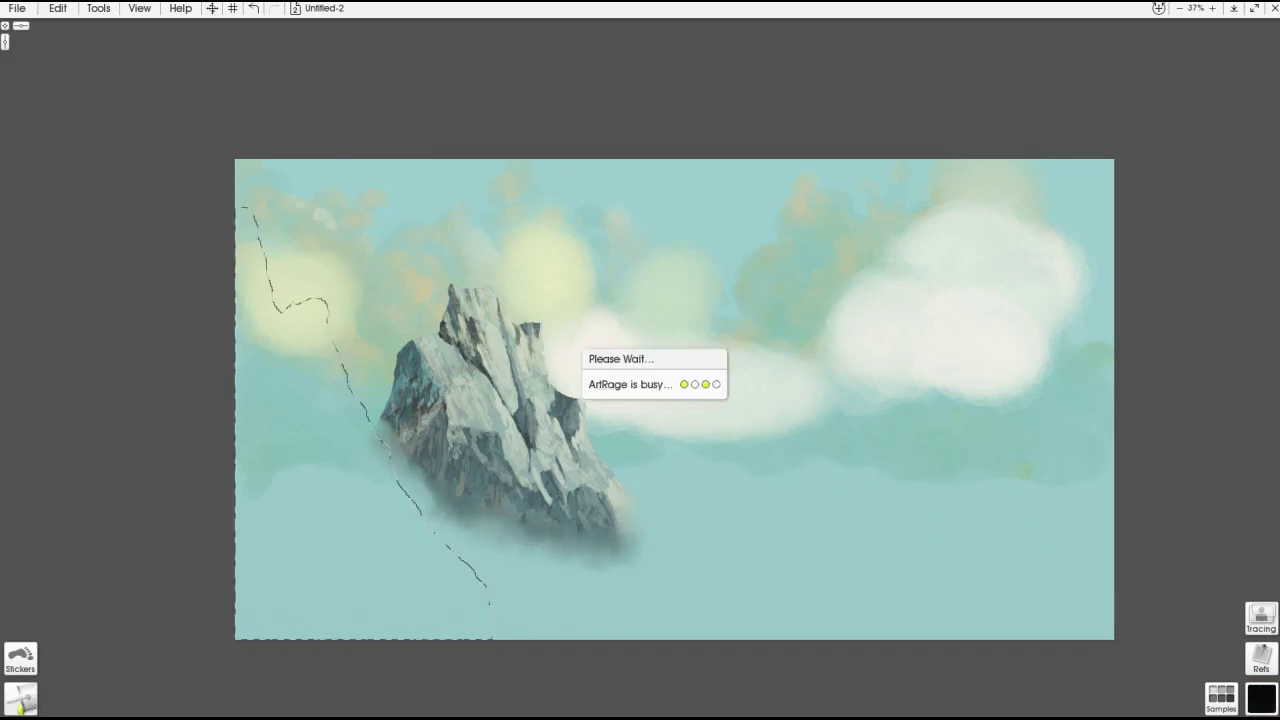
- Paint rock texture through a stencil onto the sloping edge of the black foreground cliff
{"action": "left_click", "coordinate": [610, 358]}
{"action": "scroll", "coordinate": [640, 360], "scroll_direction": "up", "scroll_amount": 3}
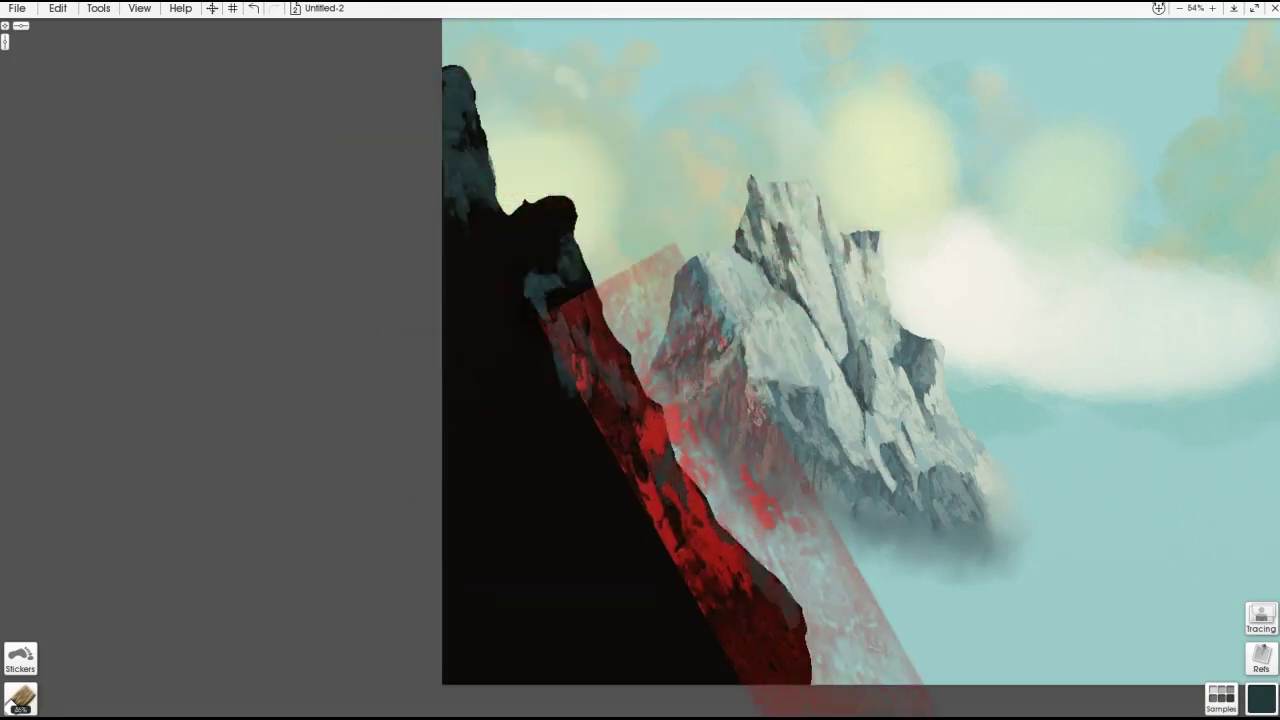
{"action": "left_click_drag", "start_coordinate": [620, 470], "coordinate": [715, 655]}
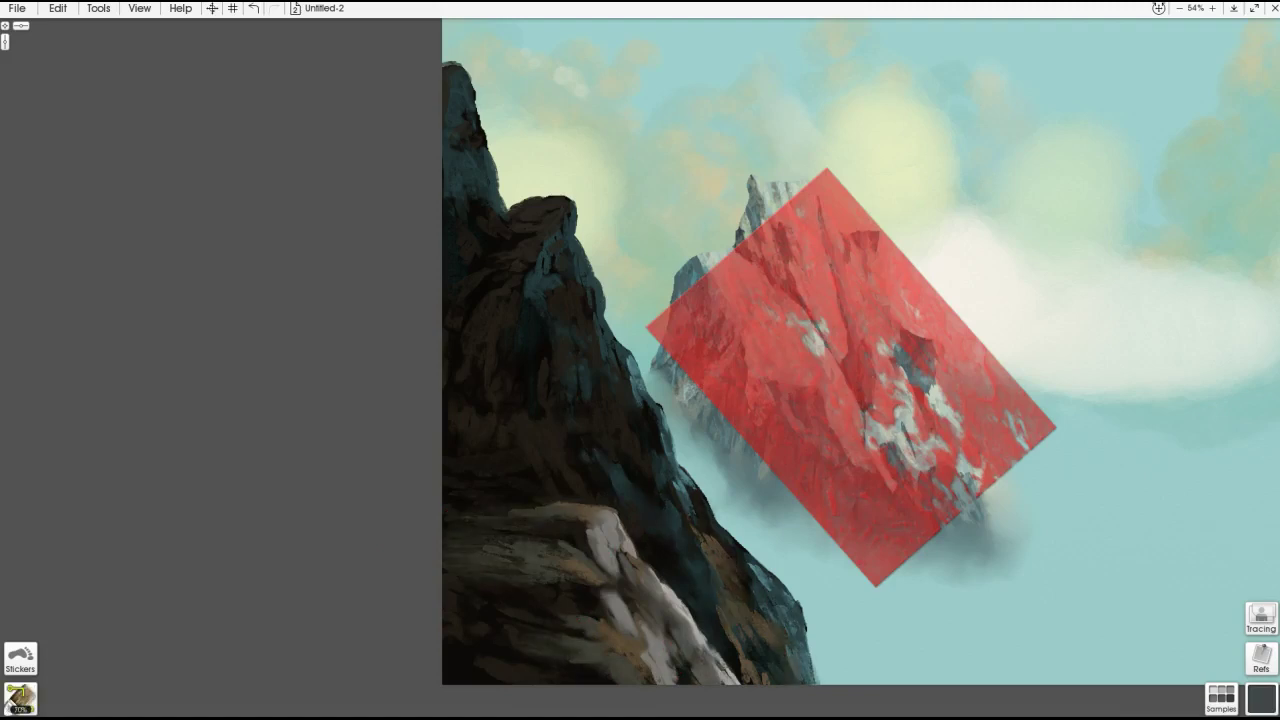
- Smudge the hard ridge line and peaks of the distant teal mountains so they fade into mist
{"action": "key", "text": "ctrl+minus"}
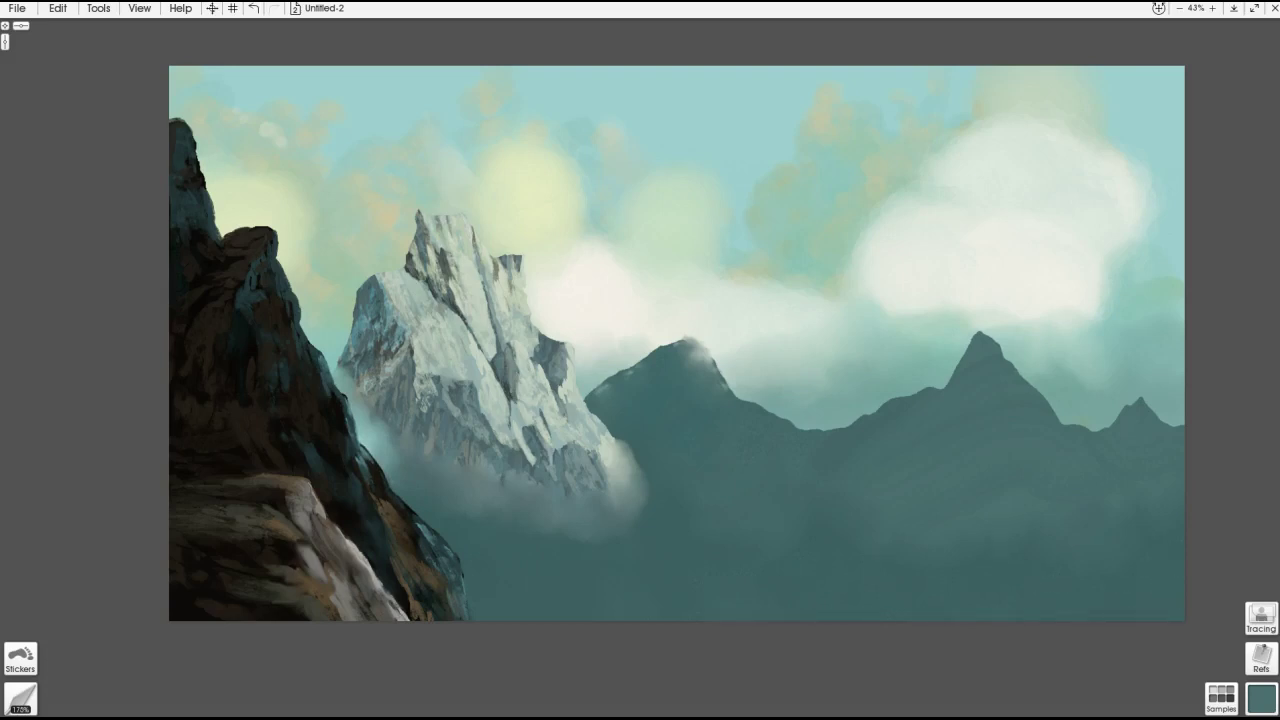
{"action": "mouse_move", "coordinate": [1020, 370]}
{"action": "left_mouse_down"}
{"action": "mouse_move", "coordinate": [1050, 405]}
{"action": "mouse_move", "coordinate": [1000, 390]}
{"action": "left_mouse_up"}
{"action": "mouse_move", "coordinate": [990, 330]}
{"action": "left_mouse_down"}
{"action": "mouse_move", "coordinate": [1025, 400]}
{"action": "mouse_move", "coordinate": [1068, 428]}
{"action": "left_mouse_up"}
{"action": "left_click_drag", "start_coordinate": [985, 325], "coordinate": [1015, 365]}
{"action": "left_click_drag", "start_coordinate": [1165, 415], "coordinate": [1182, 455]}
{"action": "left_click_drag", "start_coordinate": [780, 440], "coordinate": [900, 392]}
{"action": "mouse_move", "coordinate": [790, 440]}
{"action": "left_mouse_down"}
{"action": "mouse_move", "coordinate": [750, 405]}
{"action": "mouse_move", "coordinate": [870, 435]}
{"action": "left_mouse_up"}
{"action": "mouse_move", "coordinate": [952, 355]}
{"action": "left_mouse_down"}
{"action": "mouse_move", "coordinate": [955, 382]}
{"action": "mouse_move", "coordinate": [890, 425]}
{"action": "left_mouse_up"}
{"action": "left_click_drag", "start_coordinate": [972, 330], "coordinate": [985, 360]}
{"action": "mouse_move", "coordinate": [1070, 418]}
{"action": "left_mouse_down"}
{"action": "mouse_move", "coordinate": [1100, 440]}
{"action": "mouse_move", "coordinate": [1165, 440]}
{"action": "left_mouse_up"}
{"action": "left_click_drag", "start_coordinate": [740, 395], "coordinate": [760, 410]}
{"action": "left_click_drag", "start_coordinate": [585, 398], "coordinate": [602, 412]}
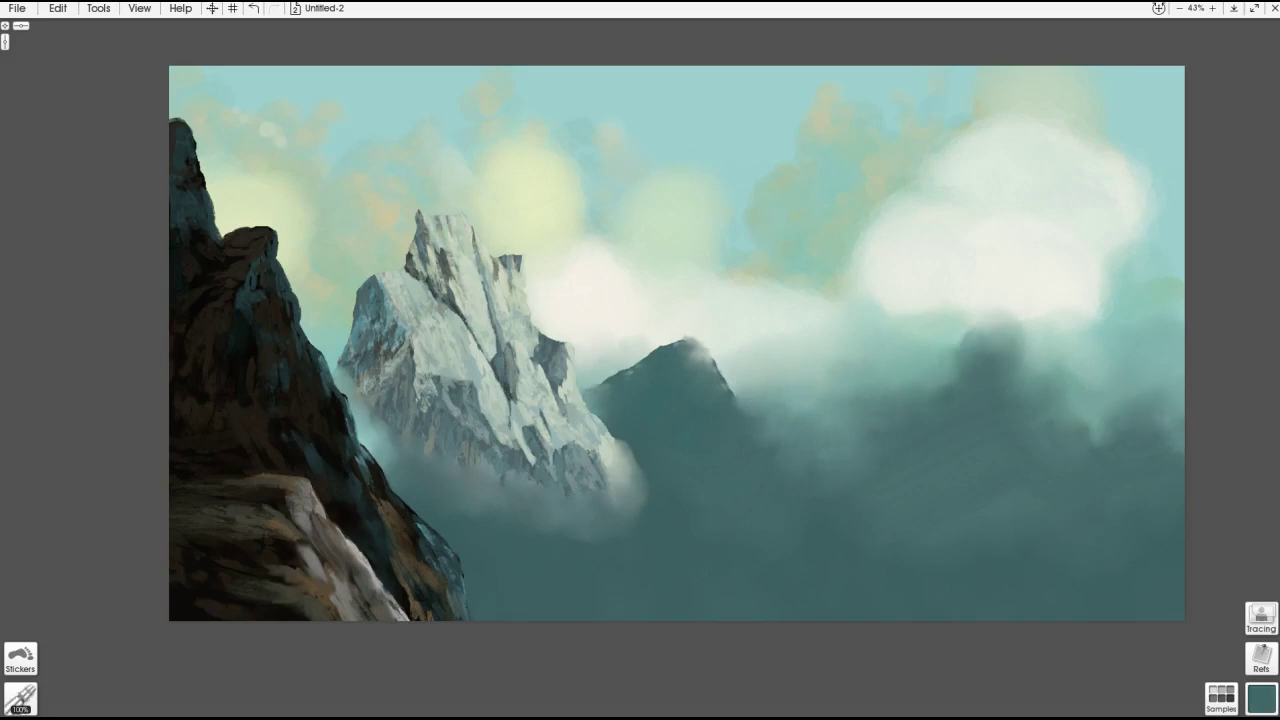
- Airbrush teal haze into the gap between the dark cliff and the pale mountain's outer flank
{"action": "left_click_drag", "start_coordinate": [350, 398], "coordinate": [385, 472]}
{"action": "left_click_drag", "start_coordinate": [338, 372], "coordinate": [360, 428]}
{"action": "left_click_drag", "start_coordinate": [345, 340], "coordinate": [325, 374]}
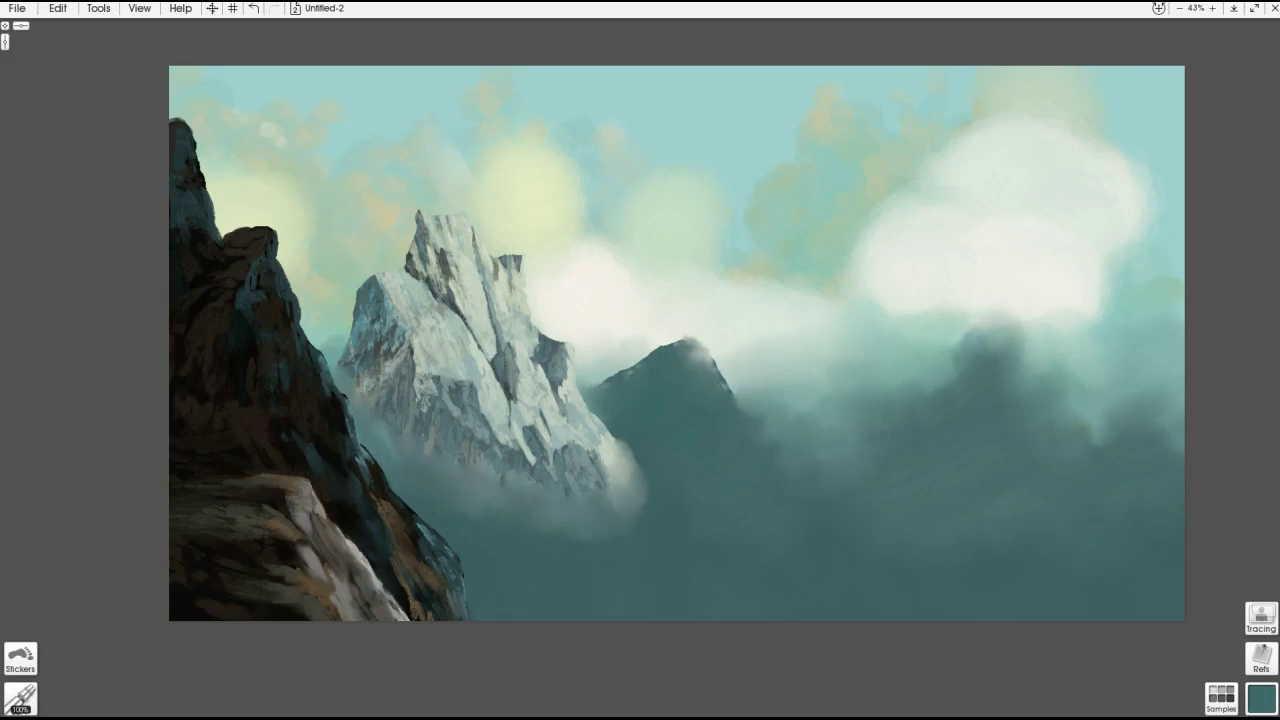
{"action": "mouse_move", "coordinate": [340, 356]}
{"action": "left_mouse_down"}
{"action": "mouse_move", "coordinate": [304, 306]}
{"action": "mouse_move", "coordinate": [302, 334]}
{"action": "left_mouse_up"}
{"action": "key", "text": "k"}
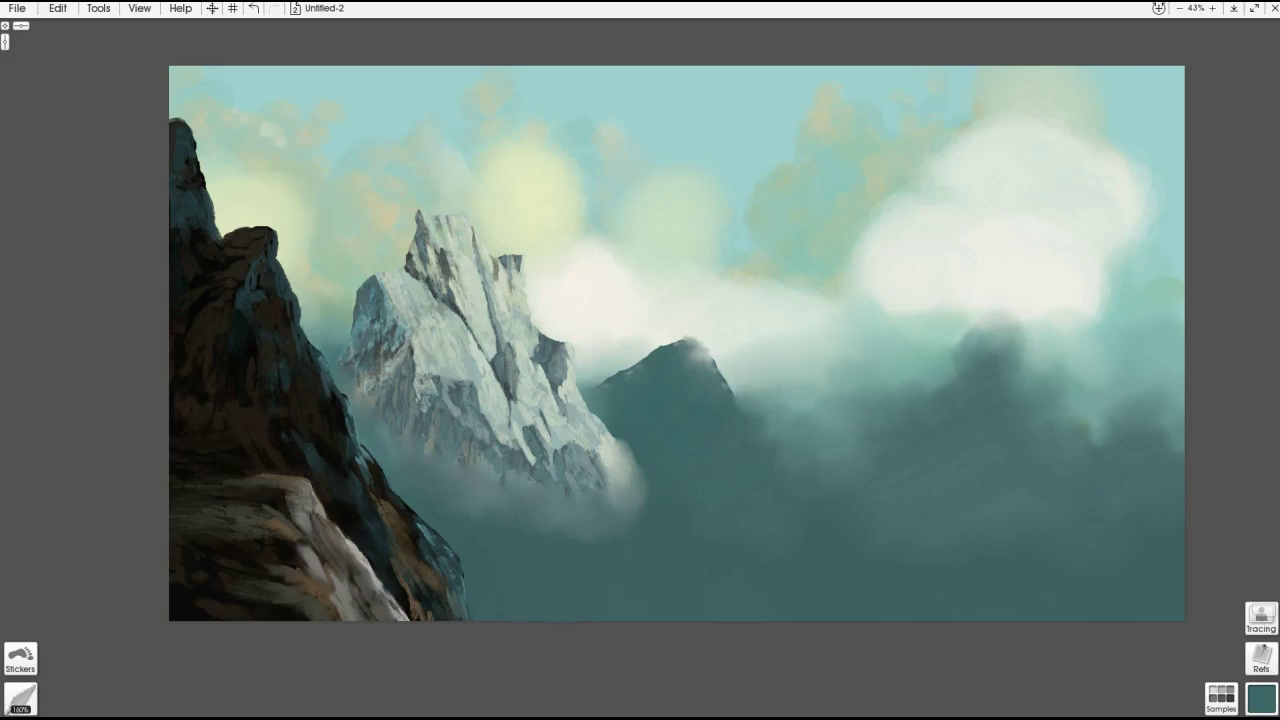
- Select the pale mountain's outline, airbrush teal haze over its flanks and lower slopes, and clear the selection
{"action": "key", "text": "ctrl+a"}
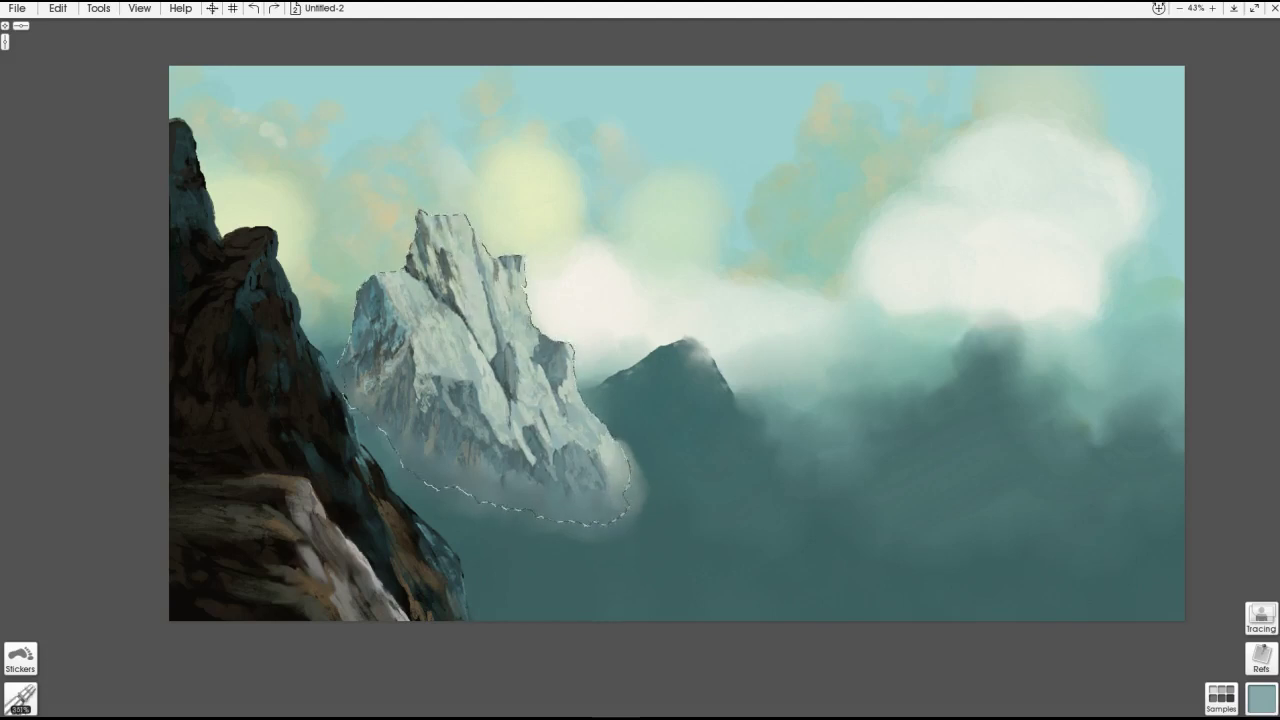
{"action": "left_click_drag", "start_coordinate": [470, 400], "coordinate": [440, 490]}
{"action": "mouse_move", "coordinate": [400, 240]}
{"action": "left_mouse_down"}
{"action": "mouse_move", "coordinate": [350, 370]}
{"action": "mouse_move", "coordinate": [600, 510]}
{"action": "left_mouse_up"}
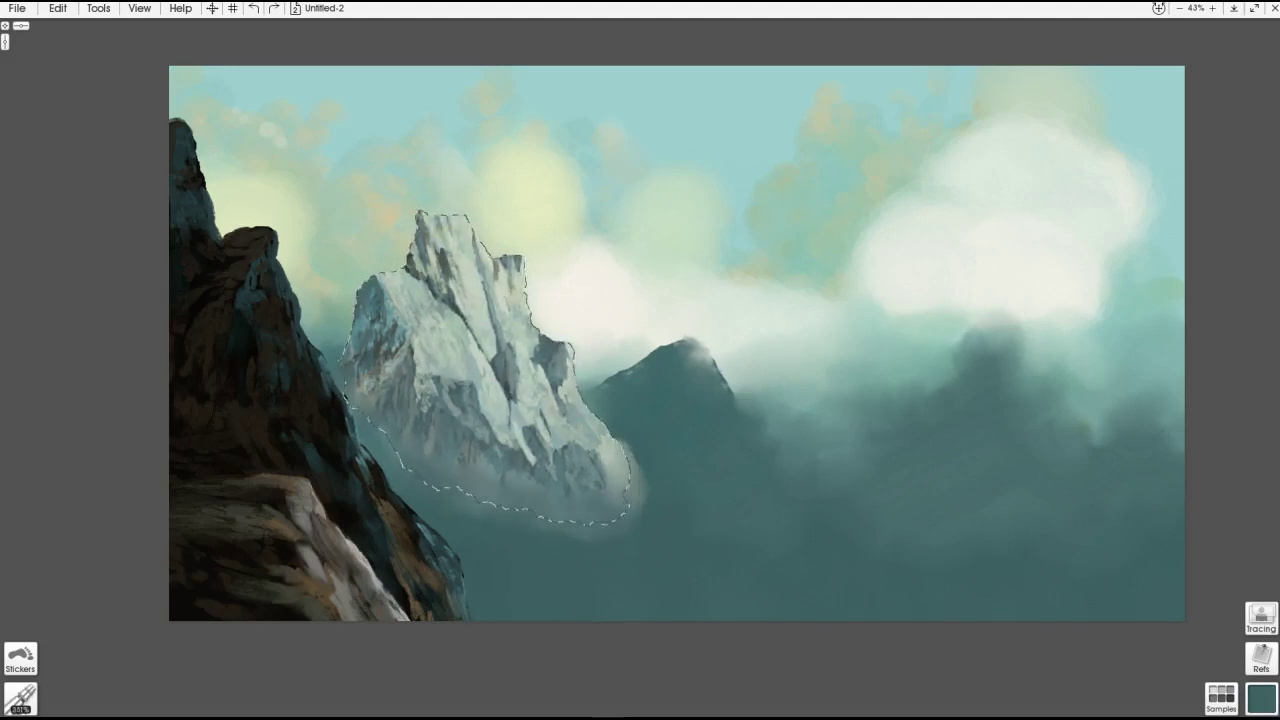
{"action": "left_click_drag", "start_coordinate": [540, 340], "coordinate": [610, 470]}
{"action": "mouse_move", "coordinate": [460, 220]}
{"action": "left_mouse_down"}
{"action": "mouse_move", "coordinate": [540, 370]}
{"action": "mouse_move", "coordinate": [370, 460]}
{"action": "left_mouse_up"}
{"action": "left_click_drag", "start_coordinate": [410, 220], "coordinate": [360, 320]}
{"action": "left_click_drag", "start_coordinate": [400, 250], "coordinate": [600, 510]}
{"action": "left_click_drag", "start_coordinate": [530, 300], "coordinate": [610, 470]}
{"action": "mouse_move", "coordinate": [450, 220]}
{"action": "left_mouse_down"}
{"action": "mouse_move", "coordinate": [420, 370]}
{"action": "mouse_move", "coordinate": [370, 380]}
{"action": "mouse_move", "coordinate": [400, 390]}
{"action": "left_mouse_up"}
{"action": "mouse_move", "coordinate": [400, 300]}
{"action": "left_mouse_down"}
{"action": "mouse_move", "coordinate": [600, 490]}
{"action": "mouse_move", "coordinate": [380, 470]}
{"action": "left_mouse_up"}
{"action": "left_click_drag", "start_coordinate": [420, 220], "coordinate": [560, 380]}
{"action": "left_click_drag", "start_coordinate": [530, 300], "coordinate": [610, 500]}
{"action": "left_click_drag", "start_coordinate": [600, 380], "coordinate": [460, 500]}
{"action": "left_click_drag", "start_coordinate": [420, 220], "coordinate": [360, 420]}
{"action": "key", "text": "ctrl+d"}
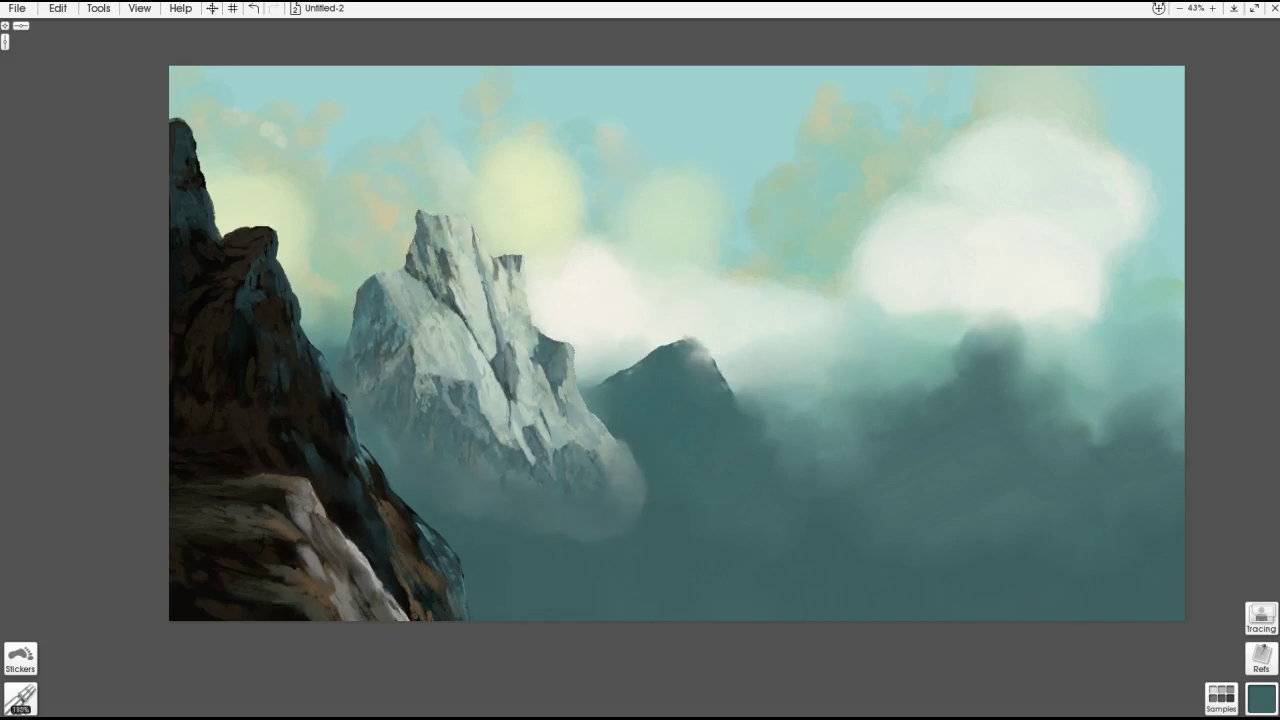
- Paint a flat black mass of sea reaching inward from the canvas's far side below the misty ridge
{"action": "left_click_drag", "start_coordinate": [1180, 538], "coordinate": [1076, 552]}
{"action": "left_click_drag", "start_coordinate": [1178, 566], "coordinate": [1068, 558]}
{"action": "left_click_drag", "start_coordinate": [1152, 530], "coordinate": [1000, 546]}
{"action": "left_click_drag", "start_coordinate": [1080, 548], "coordinate": [988, 560]}
{"action": "left_click_drag", "start_coordinate": [1144, 566], "coordinate": [1066, 572]}
{"action": "left_click_drag", "start_coordinate": [1186, 574], "coordinate": [1112, 576]}
{"action": "left_click_drag", "start_coordinate": [1186, 554], "coordinate": [1130, 562]}
{"action": "left_click_drag", "start_coordinate": [1020, 550], "coordinate": [938, 540]}
{"action": "left_click_drag", "start_coordinate": [1088, 574], "coordinate": [988, 562]}
{"action": "left_click_drag", "start_coordinate": [1184, 526], "coordinate": [1072, 536]}
{"action": "left_click_drag", "start_coordinate": [1166, 521], "coordinate": [1044, 530]}
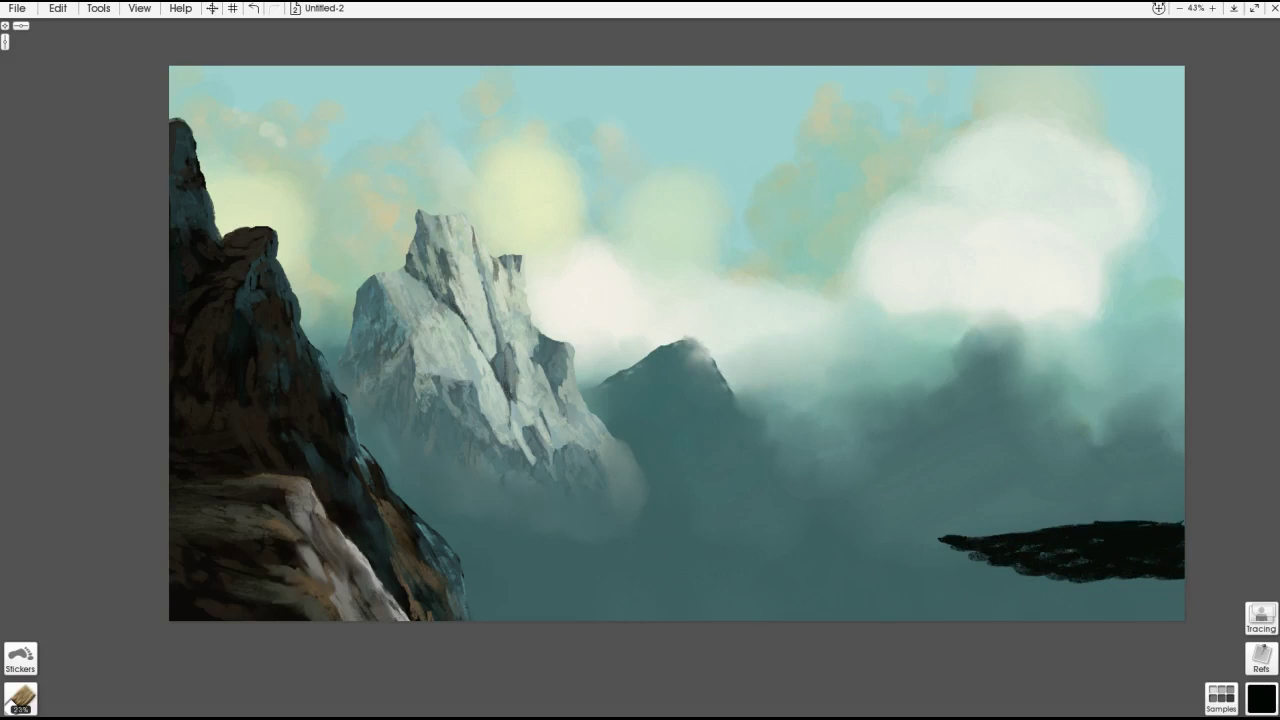
{"action": "left_click_drag", "start_coordinate": [1176, 518], "coordinate": [952, 534]}
- Extend the sea toward the dark cliff with jagged black wave strokes
{"action": "mouse_move", "coordinate": [600, 566]}
{"action": "left_mouse_down"}
{"action": "mouse_move", "coordinate": [699, 570]}
{"action": "mouse_move", "coordinate": [718, 598]}
{"action": "mouse_move", "coordinate": [852, 610]}
{"action": "mouse_move", "coordinate": [799, 582]}
{"action": "mouse_move", "coordinate": [734, 572]}
{"action": "mouse_move", "coordinate": [534, 598]}
{"action": "left_mouse_up"}
{"action": "left_click_drag", "start_coordinate": [706, 608], "coordinate": [486, 572]}
{"action": "left_click_drag", "start_coordinate": [692, 526], "coordinate": [748, 558]}
{"action": "mouse_move", "coordinate": [752, 548]}
{"action": "left_mouse_down"}
{"action": "mouse_move", "coordinate": [836, 584]}
{"action": "mouse_move", "coordinate": [900, 556]}
{"action": "left_mouse_up"}
- Sample dark teal and brush choppy wave strokes across the middle and far parts of the black sea
{"action": "left_click", "coordinate": [870, 600], "text": "alt"}
{"action": "mouse_move", "coordinate": [826, 604]}
{"action": "left_mouse_down"}
{"action": "mouse_move", "coordinate": [892, 618]}
{"action": "mouse_move", "coordinate": [898, 600]}
{"action": "left_mouse_up"}
{"action": "mouse_move", "coordinate": [984, 564]}
{"action": "left_mouse_down"}
{"action": "mouse_move", "coordinate": [918, 596]}
{"action": "mouse_move", "coordinate": [940, 582]}
{"action": "left_mouse_up"}
{"action": "mouse_move", "coordinate": [986, 530]}
{"action": "left_mouse_down"}
{"action": "mouse_move", "coordinate": [924, 526]}
{"action": "mouse_move", "coordinate": [1106, 540]}
{"action": "left_mouse_up"}
{"action": "left_click_drag", "start_coordinate": [990, 550], "coordinate": [1168, 566]}
{"action": "mouse_move", "coordinate": [1112, 538]}
{"action": "left_mouse_down"}
{"action": "mouse_move", "coordinate": [1182, 538]}
{"action": "mouse_move", "coordinate": [870, 515]}
{"action": "mouse_move", "coordinate": [836, 532]}
{"action": "left_mouse_up"}
{"action": "left_click_drag", "start_coordinate": [970, 550], "coordinate": [920, 572]}
{"action": "left_click_drag", "start_coordinate": [940, 612], "coordinate": [884, 618]}
{"action": "mouse_move", "coordinate": [946, 586]}
{"action": "left_mouse_down"}
{"action": "mouse_move", "coordinate": [844, 610]}
{"action": "mouse_move", "coordinate": [860, 596]}
{"action": "left_mouse_up"}
{"action": "left_click_drag", "start_coordinate": [950, 560], "coordinate": [850, 588]}
{"action": "left_click_drag", "start_coordinate": [930, 600], "coordinate": [1004, 612]}
{"action": "left_click_drag", "start_coordinate": [1000, 612], "coordinate": [1054, 618]}
{"action": "mouse_move", "coordinate": [962, 598]}
{"action": "left_mouse_down"}
{"action": "mouse_move", "coordinate": [1130, 572]}
{"action": "mouse_move", "coordinate": [1184, 612]}
{"action": "left_mouse_up"}
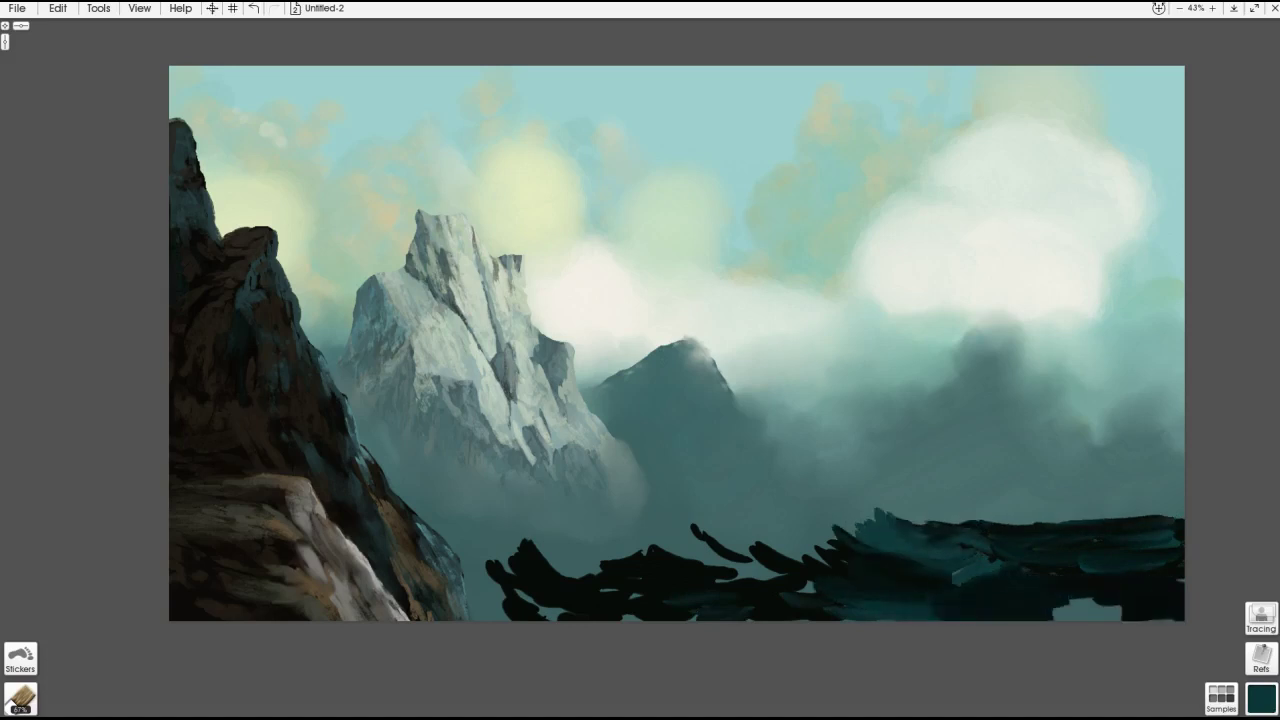
- Fill the remaining gaps in the dark sea and add curled dark crests along its central edge
{"action": "left_click_drag", "start_coordinate": [1052, 618], "coordinate": [1180, 620]}
{"action": "left_click_drag", "start_coordinate": [998, 574], "coordinate": [918, 558]}
{"action": "left_click_drag", "start_coordinate": [928, 610], "coordinate": [842, 616]}
{"action": "left_click_drag", "start_coordinate": [786, 574], "coordinate": [722, 562]}
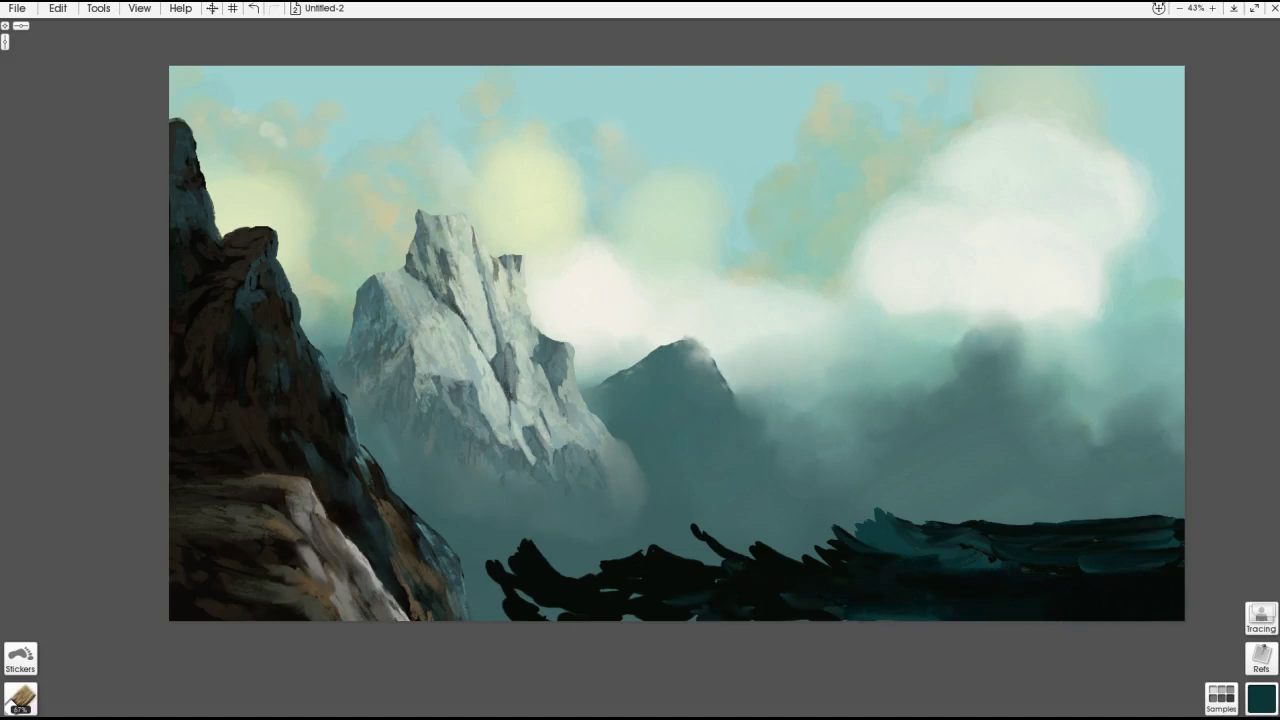
{"action": "mouse_move", "coordinate": [612, 556]}
{"action": "left_mouse_down"}
{"action": "mouse_move", "coordinate": [580, 572]}
{"action": "mouse_move", "coordinate": [724, 534]}
{"action": "left_mouse_up"}
{"action": "left_click_drag", "start_coordinate": [670, 538], "coordinate": [754, 552]}
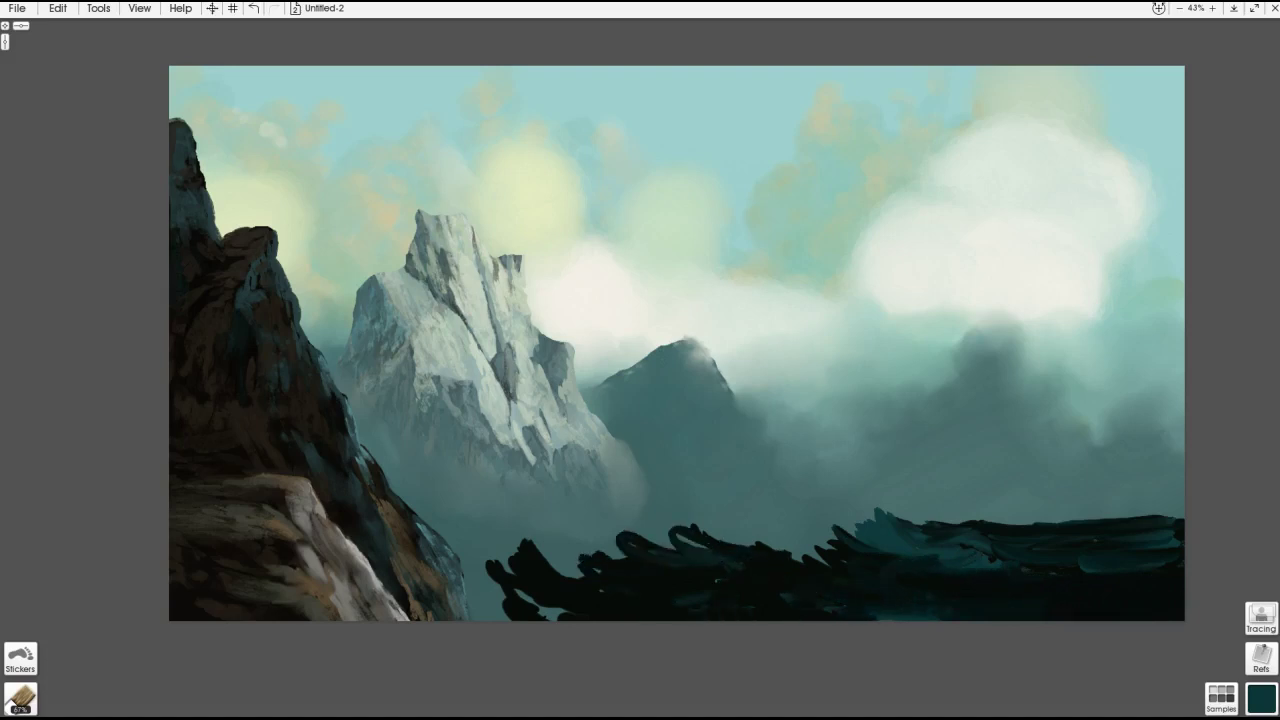
- Sample a pale blue-teal from the mist and paint light foamy crests along the top of the waves
{"action": "left_click", "coordinate": [880, 470], "text": "alt"}
{"action": "mouse_move", "coordinate": [648, 540]}
{"action": "left_mouse_down"}
{"action": "mouse_move", "coordinate": [568, 550]}
{"action": "mouse_move", "coordinate": [652, 568]}
{"action": "left_mouse_up"}
{"action": "left_click_drag", "start_coordinate": [664, 578], "coordinate": [790, 548]}
{"action": "mouse_move", "coordinate": [814, 530]}
{"action": "left_mouse_down"}
{"action": "mouse_move", "coordinate": [910, 512]}
{"action": "mouse_move", "coordinate": [852, 546]}
{"action": "left_mouse_up"}
{"action": "left_click_drag", "start_coordinate": [816, 550], "coordinate": [1126, 542]}
{"action": "mouse_move", "coordinate": [1006, 532]}
{"action": "left_mouse_down"}
{"action": "mouse_move", "coordinate": [1080, 550]}
{"action": "mouse_move", "coordinate": [1090, 532]}
{"action": "left_mouse_up"}
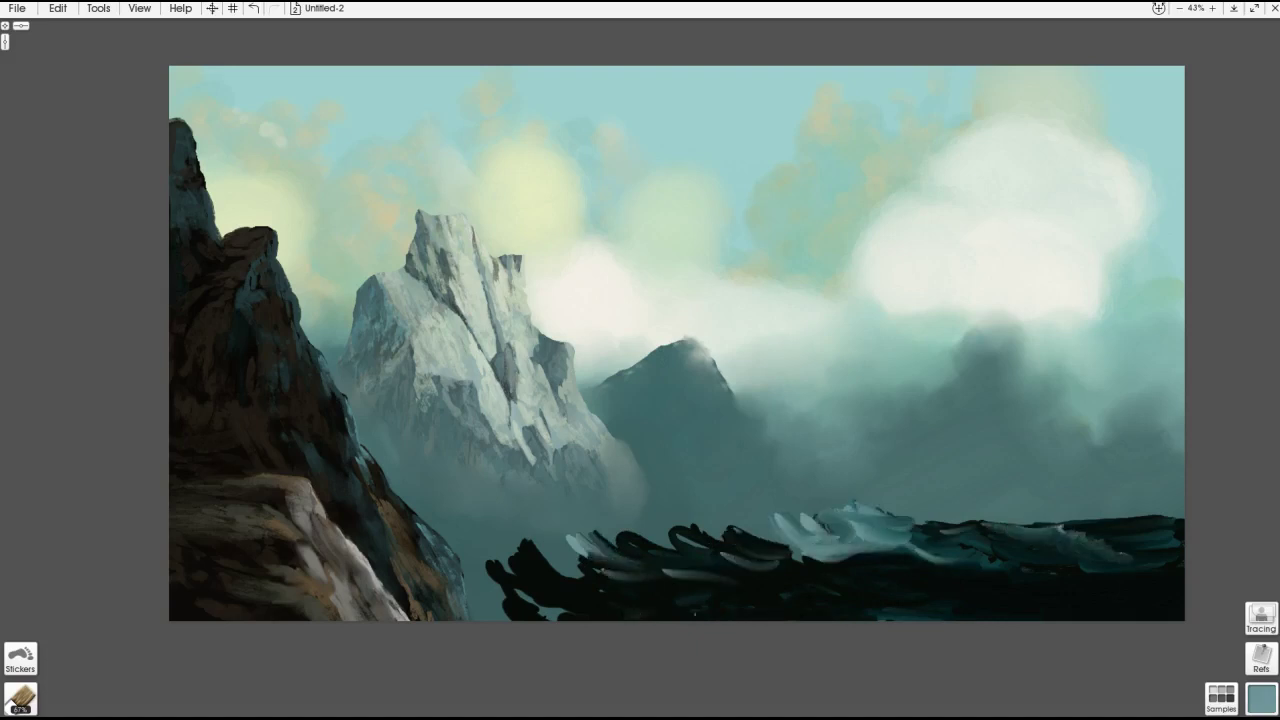
{"action": "mouse_move", "coordinate": [704, 532]}
{"action": "left_mouse_down"}
{"action": "mouse_move", "coordinate": [774, 522]}
{"action": "mouse_move", "coordinate": [620, 490]}
{"action": "mouse_move", "coordinate": [615, 460]}
{"action": "mouse_move", "coordinate": [610, 500]}
{"action": "mouse_move", "coordinate": [552, 505]}
{"action": "left_mouse_up"}
{"action": "left_click_drag", "start_coordinate": [615, 535], "coordinate": [555, 495]}
{"action": "mouse_move", "coordinate": [665, 555]}
{"action": "left_mouse_down"}
{"action": "mouse_move", "coordinate": [548, 515]}
{"action": "mouse_move", "coordinate": [614, 488]}
{"action": "left_mouse_up"}
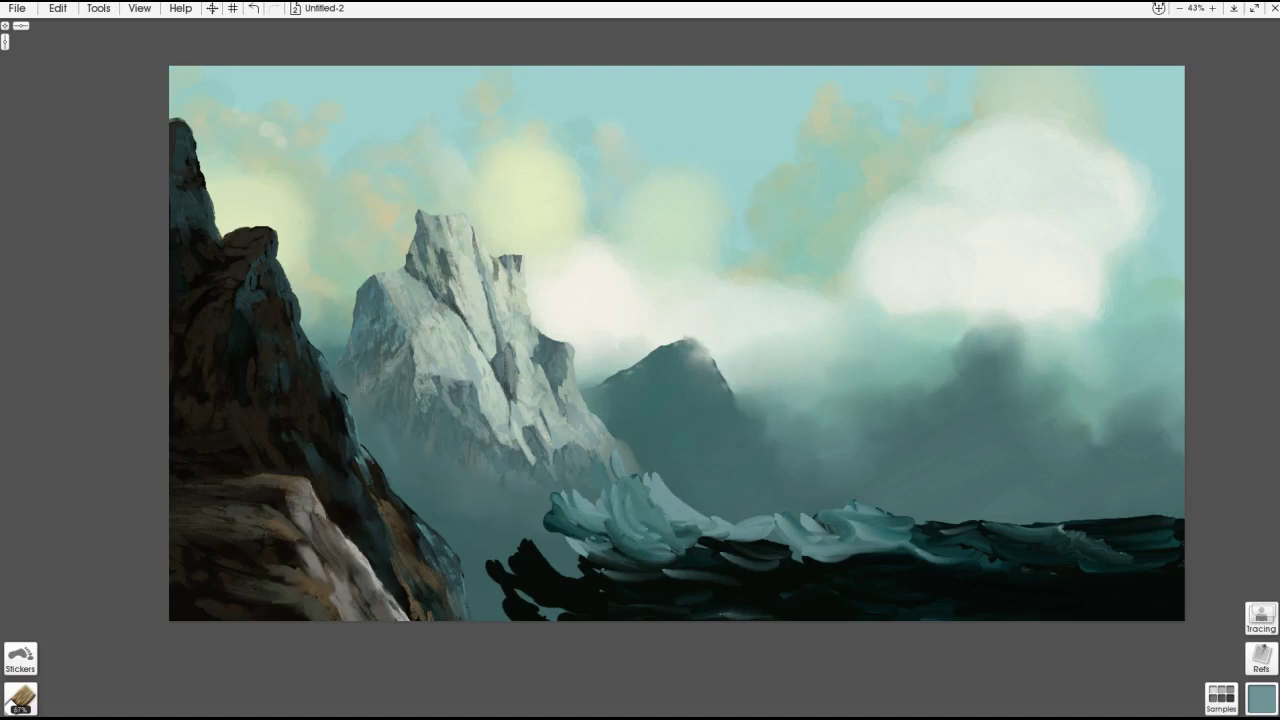
{"action": "left_click_drag", "start_coordinate": [648, 532], "coordinate": [632, 494]}
- Add teal strokes to the wave nearest the cliff and darken the water beneath the foamy crests
{"action": "left_click_drag", "start_coordinate": [584, 578], "coordinate": [518, 546]}
{"action": "left_click_drag", "start_coordinate": [588, 604], "coordinate": [500, 560]}
{"action": "mouse_move", "coordinate": [644, 600]}
{"action": "left_mouse_down"}
{"action": "mouse_move", "coordinate": [554, 584]}
{"action": "mouse_move", "coordinate": [608, 574]}
{"action": "left_mouse_up"}
{"action": "left_click_drag", "start_coordinate": [844, 600], "coordinate": [792, 598]}
{"action": "mouse_move", "coordinate": [844, 540]}
{"action": "left_mouse_down"}
{"action": "mouse_move", "coordinate": [718, 564]}
{"action": "mouse_move", "coordinate": [594, 560]}
{"action": "left_mouse_up"}
{"action": "left_click_drag", "start_coordinate": [782, 570], "coordinate": [674, 576]}
{"action": "mouse_move", "coordinate": [954, 560]}
{"action": "left_mouse_down"}
{"action": "mouse_move", "coordinate": [832, 580]}
{"action": "mouse_move", "coordinate": [770, 546]}
{"action": "left_mouse_up"}
{"action": "left_click_drag", "start_coordinate": [1018, 564], "coordinate": [796, 552]}
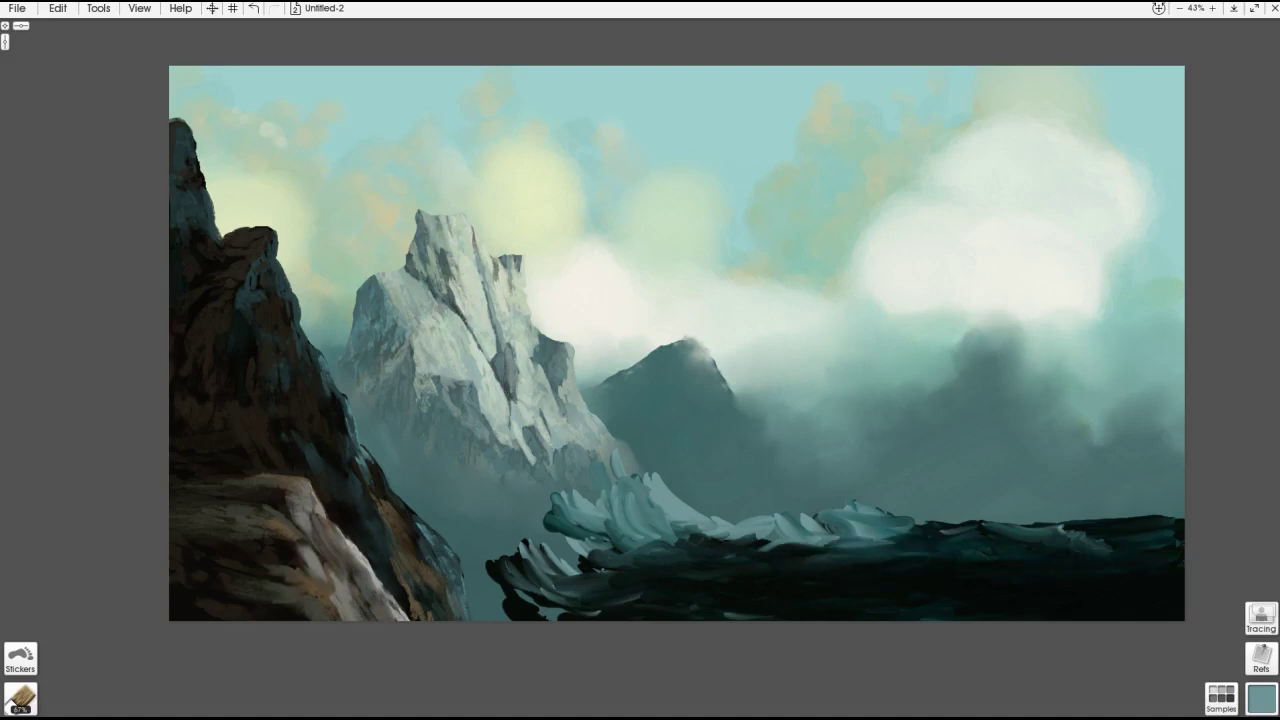
- Build up the wave nearest the cliff with pale and dark teal strokes curving up to its crest
{"action": "left_click_drag", "start_coordinate": [522, 564], "coordinate": [470, 618]}
{"action": "left_click_drag", "start_coordinate": [572, 592], "coordinate": [516, 562]}
{"action": "mouse_move", "coordinate": [548, 520]}
{"action": "left_mouse_down"}
{"action": "mouse_move", "coordinate": [496, 592]}
{"action": "mouse_move", "coordinate": [594, 560]}
{"action": "mouse_move", "coordinate": [528, 578]}
{"action": "left_mouse_up"}
{"action": "left_click_drag", "start_coordinate": [640, 590], "coordinate": [612, 596]}
{"action": "left_click_drag", "start_coordinate": [714, 576], "coordinate": [574, 590]}
{"action": "left_click_drag", "start_coordinate": [568, 588], "coordinate": [566, 618]}
- Sample black and paint a raised dark swell above the sea at the far side of the canvas
{"action": "left_click", "coordinate": [541, 615], "text": "alt"}
{"action": "left_click", "coordinate": [965, 596], "text": "alt"}
{"action": "left_click_drag", "start_coordinate": [1168, 512], "coordinate": [936, 528]}
{"action": "left_click_drag", "start_coordinate": [1184, 480], "coordinate": [1010, 512]}
{"action": "left_click_drag", "start_coordinate": [1070, 506], "coordinate": [960, 512]}
{"action": "left_click_drag", "start_coordinate": [1184, 490], "coordinate": [1064, 500]}
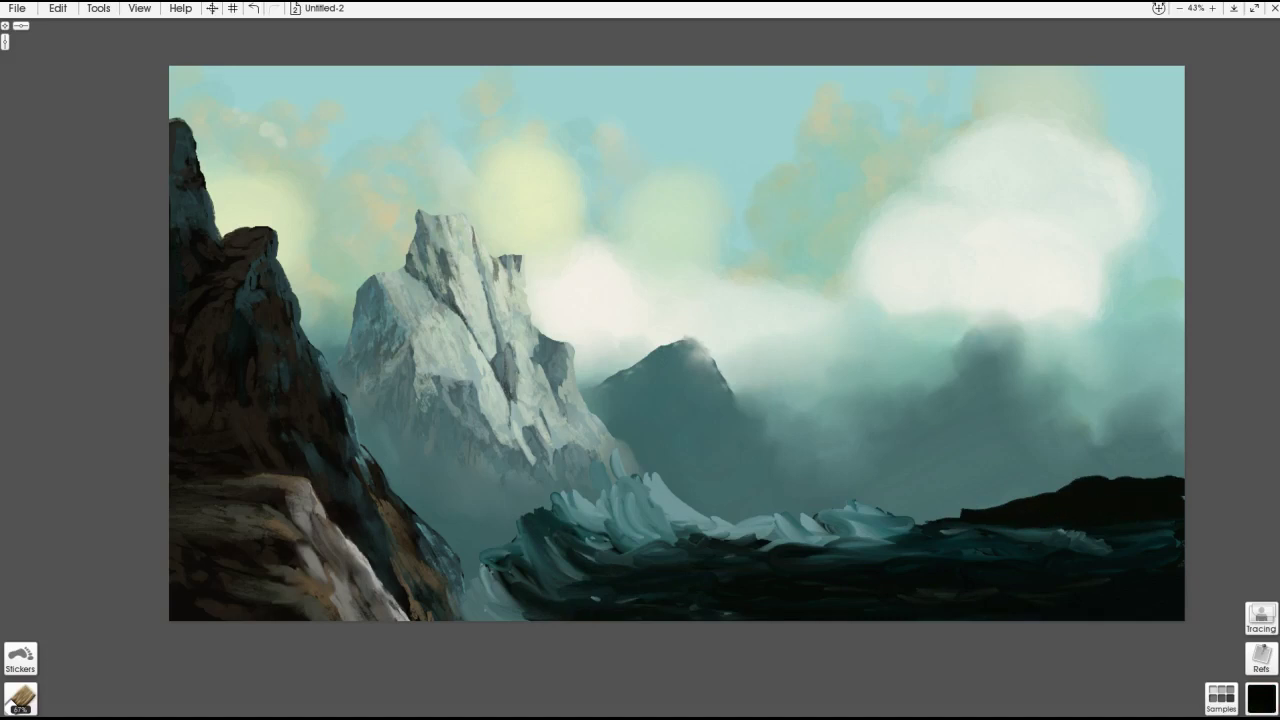
- Taper the dark swell's inner end and cover its tip with pale teal foam using sampled colours
{"action": "left_click_drag", "start_coordinate": [962, 510], "coordinate": [898, 522]}
{"action": "left_click", "coordinate": [760, 580], "text": "alt"}
{"action": "left_click_drag", "start_coordinate": [982, 490], "coordinate": [940, 510]}
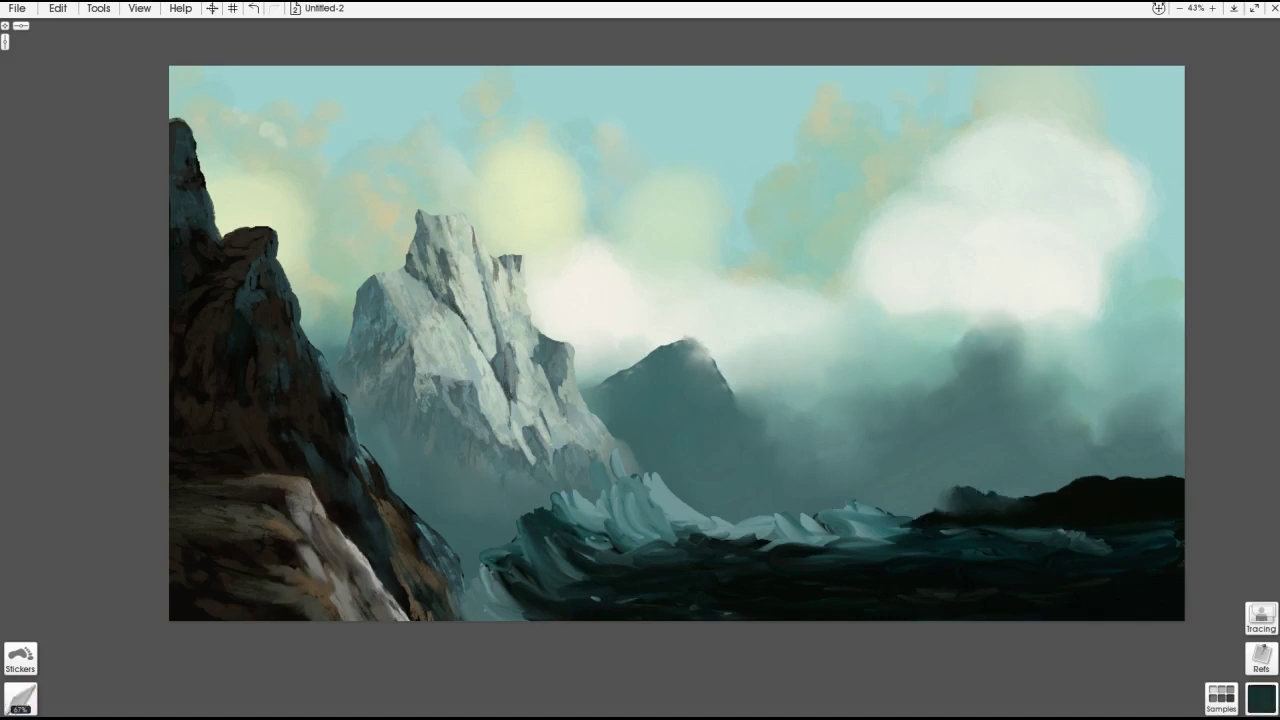
{"action": "mouse_move", "coordinate": [1030, 492]}
{"action": "left_mouse_down"}
{"action": "mouse_move", "coordinate": [986, 508]}
{"action": "mouse_move", "coordinate": [858, 508]}
{"action": "left_mouse_up"}
{"action": "left_click", "coordinate": [960, 470], "text": "alt"}
{"action": "left_click_drag", "start_coordinate": [966, 496], "coordinate": [924, 512]}
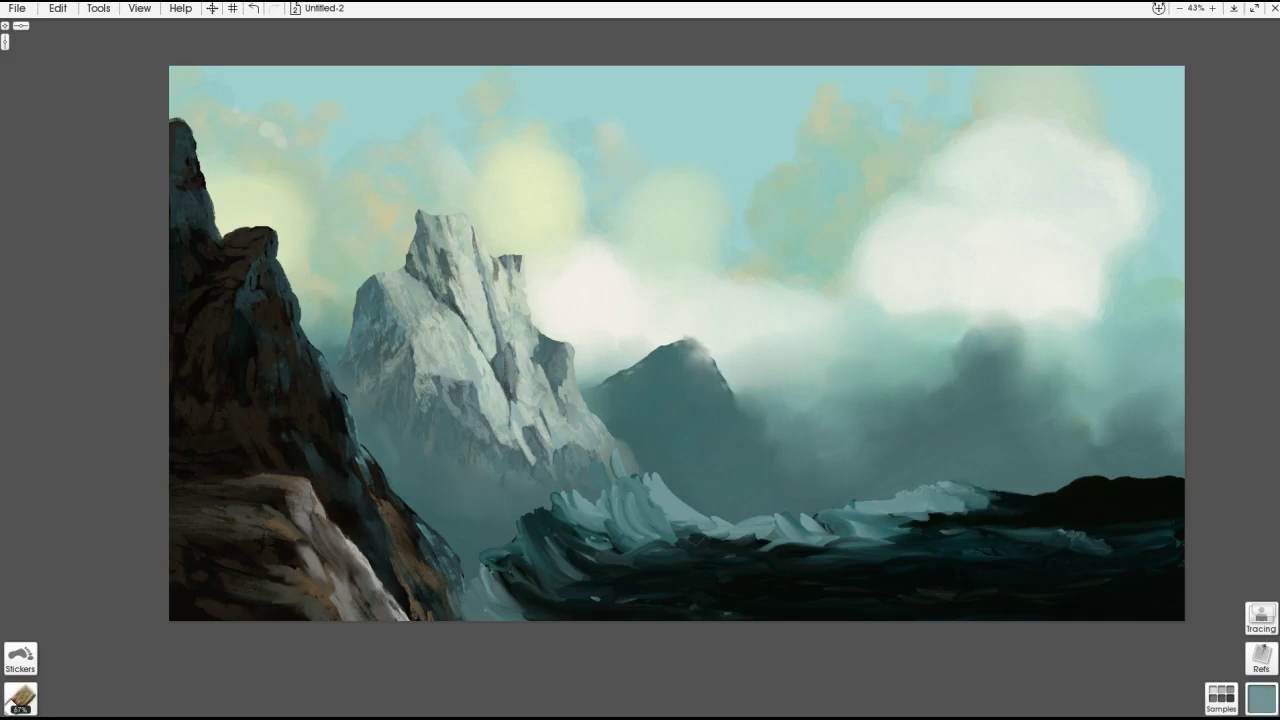
- Smudge the foam beside the dark swell and the central crests upward into soft, ragged spray
{"action": "key", "text": "k"}
{"action": "left_click_drag", "start_coordinate": [1004, 500], "coordinate": [944, 494]}
{"action": "mouse_move", "coordinate": [1056, 496]}
{"action": "left_mouse_down"}
{"action": "mouse_move", "coordinate": [962, 506]}
{"action": "mouse_move", "coordinate": [922, 476]}
{"action": "mouse_move", "coordinate": [832, 510]}
{"action": "left_mouse_up"}
{"action": "left_click_drag", "start_coordinate": [1110, 540], "coordinate": [1010, 532]}
{"action": "left_click_drag", "start_coordinate": [830, 518], "coordinate": [778, 536]}
{"action": "mouse_move", "coordinate": [894, 556]}
{"action": "left_mouse_down"}
{"action": "mouse_move", "coordinate": [740, 544]}
{"action": "mouse_move", "coordinate": [648, 448]}
{"action": "left_mouse_up"}
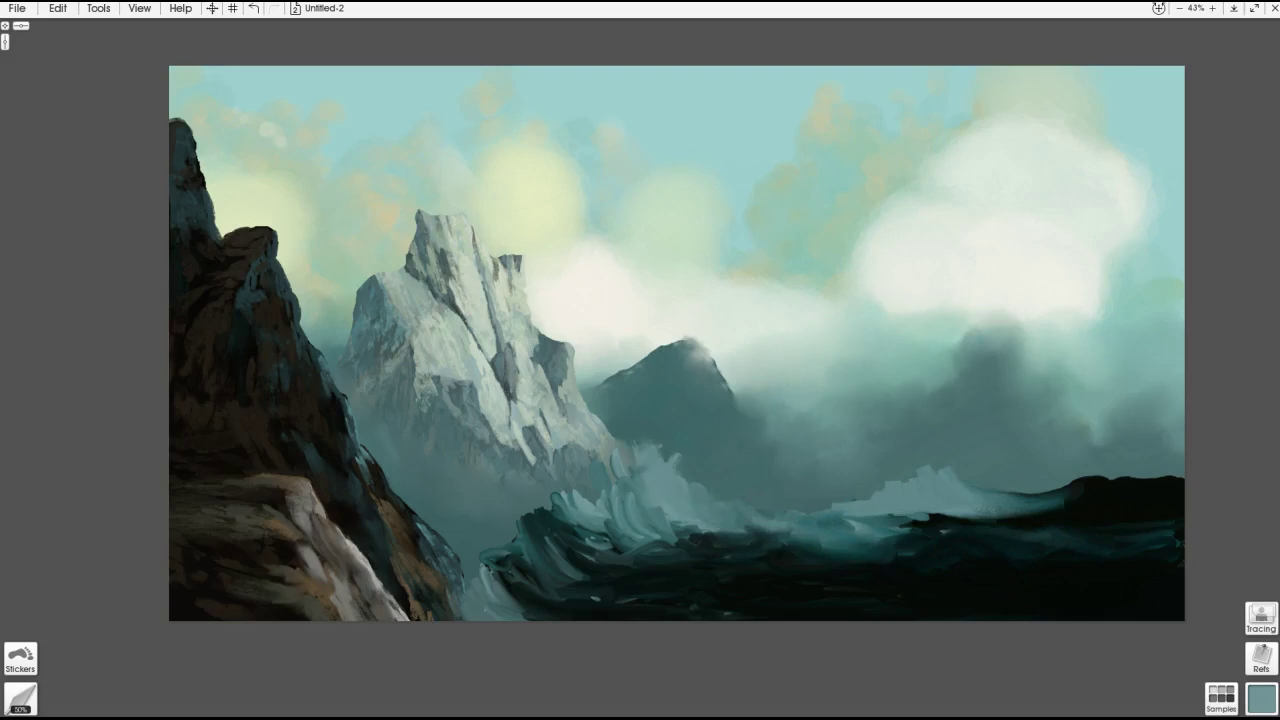
- Blend the brush marks in the central and cliff-side waves into soft, rolling dark teal water
{"action": "mouse_move", "coordinate": [744, 516]}
{"action": "left_mouse_down"}
{"action": "mouse_move", "coordinate": [684, 546]}
{"action": "mouse_move", "coordinate": [604, 442]}
{"action": "mouse_move", "coordinate": [610, 520]}
{"action": "left_mouse_up"}
{"action": "mouse_move", "coordinate": [700, 532]}
{"action": "left_mouse_down"}
{"action": "mouse_move", "coordinate": [610, 544]}
{"action": "mouse_move", "coordinate": [650, 560]}
{"action": "mouse_move", "coordinate": [566, 490]}
{"action": "mouse_move", "coordinate": [535, 490]}
{"action": "mouse_move", "coordinate": [575, 560]}
{"action": "left_mouse_up"}
{"action": "mouse_move", "coordinate": [540, 505]}
{"action": "left_mouse_down"}
{"action": "mouse_move", "coordinate": [505, 515]}
{"action": "mouse_move", "coordinate": [485, 595]}
{"action": "mouse_move", "coordinate": [495, 610]}
{"action": "left_mouse_up"}
{"action": "left_click_drag", "start_coordinate": [505, 528], "coordinate": [490, 560]}
{"action": "left_click_drag", "start_coordinate": [582, 600], "coordinate": [636, 602]}
{"action": "left_click_drag", "start_coordinate": [830, 565], "coordinate": [690, 548]}
{"action": "left_click_drag", "start_coordinate": [800, 550], "coordinate": [580, 565]}
{"action": "mouse_move", "coordinate": [1075, 500]}
{"action": "left_mouse_down"}
{"action": "mouse_move", "coordinate": [1010, 512]}
{"action": "mouse_move", "coordinate": [975, 505]}
{"action": "mouse_move", "coordinate": [958, 482]}
{"action": "mouse_move", "coordinate": [890, 530]}
{"action": "left_mouse_up"}
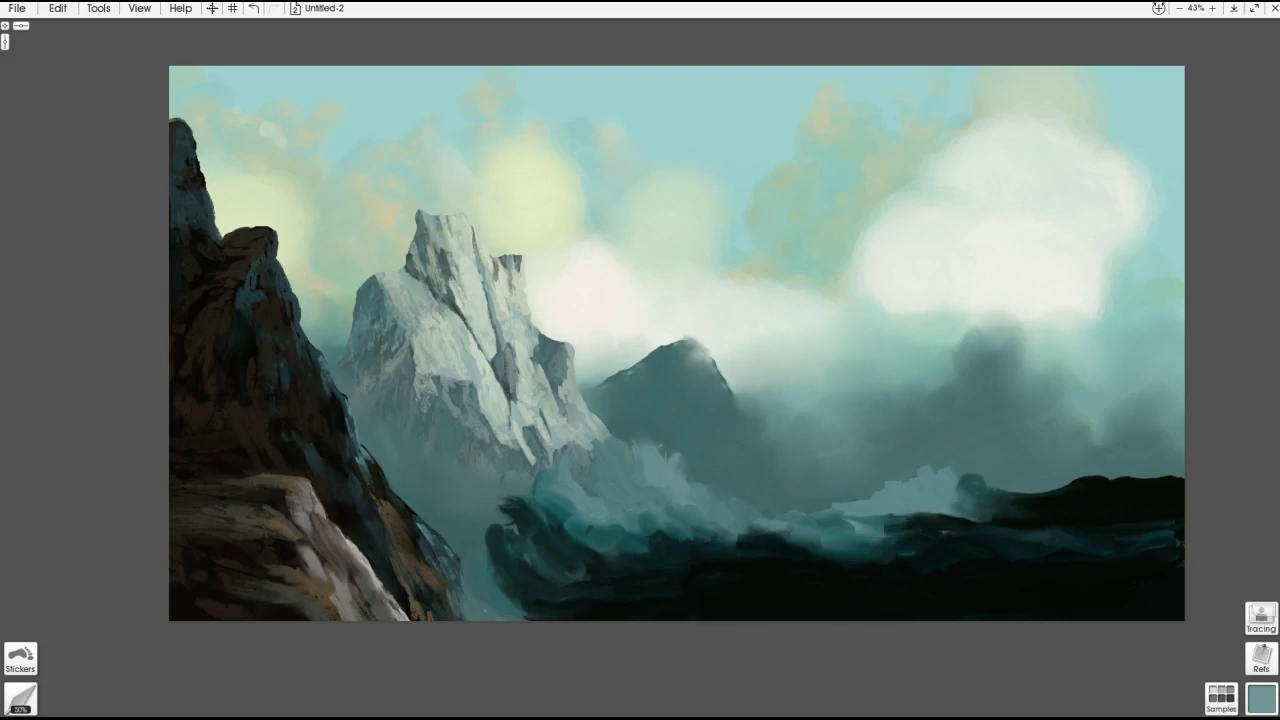
- Pull the cliff-side wave up into dark crests and raise a small peak at the dark swell's tip
{"action": "left_click_drag", "start_coordinate": [494, 500], "coordinate": [466, 540]}
{"action": "left_click_drag", "start_coordinate": [620, 540], "coordinate": [562, 525]}
{"action": "left_click_drag", "start_coordinate": [595, 485], "coordinate": [555, 535]}
{"action": "mouse_move", "coordinate": [612, 505]}
{"action": "left_mouse_down"}
{"action": "mouse_move", "coordinate": [580, 550]}
{"action": "mouse_move", "coordinate": [545, 540]}
{"action": "left_mouse_up"}
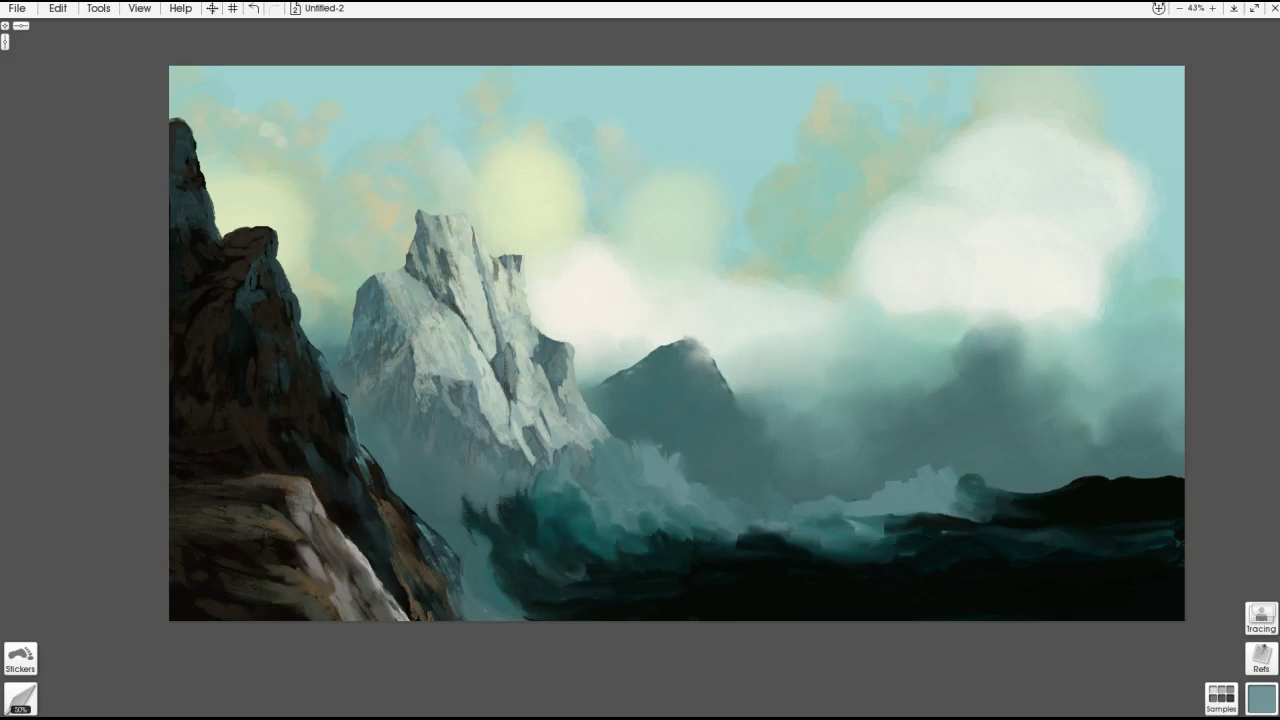
{"action": "mouse_move", "coordinate": [980, 460]}
{"action": "left_mouse_down"}
{"action": "mouse_move", "coordinate": [958, 498]}
{"action": "mouse_move", "coordinate": [930, 502]}
{"action": "left_mouse_up"}
- Smudge the dark teal water across the gap and over the foot of the foreground cliff
{"action": "mouse_move", "coordinate": [588, 576]}
{"action": "left_mouse_down"}
{"action": "mouse_move", "coordinate": [535, 578]}
{"action": "mouse_move", "coordinate": [495, 612]}
{"action": "left_mouse_up"}
{"action": "mouse_move", "coordinate": [500, 550]}
{"action": "left_mouse_down"}
{"action": "mouse_move", "coordinate": [490, 605]}
{"action": "mouse_move", "coordinate": [446, 548]}
{"action": "mouse_move", "coordinate": [445, 615]}
{"action": "left_mouse_up"}
{"action": "left_click_drag", "start_coordinate": [428, 524], "coordinate": [410, 612]}
{"action": "mouse_move", "coordinate": [404, 558]}
{"action": "left_mouse_down"}
{"action": "mouse_move", "coordinate": [390, 616]}
{"action": "mouse_move", "coordinate": [534, 616]}
{"action": "left_mouse_up"}
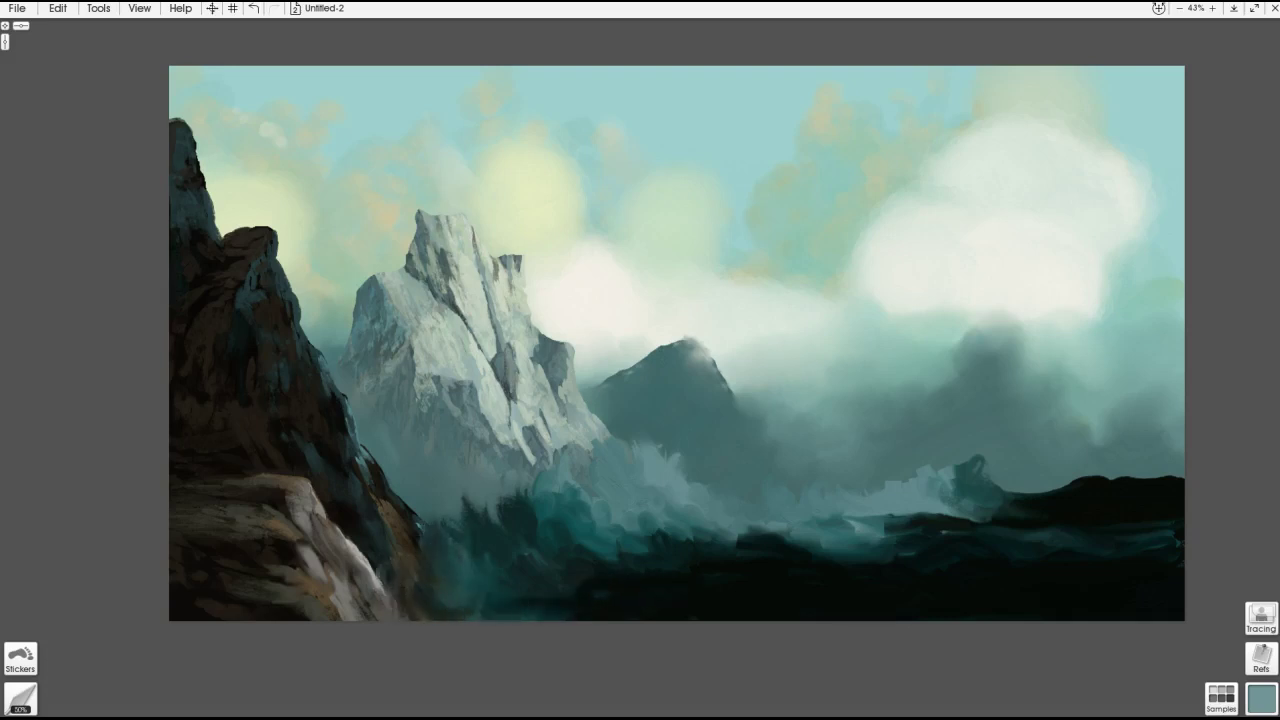
- Shape the central wave crests by smudging and rework the top edge of the dark swell
{"action": "mouse_move", "coordinate": [640, 532]}
{"action": "left_mouse_down"}
{"action": "mouse_move", "coordinate": [590, 556]}
{"action": "mouse_move", "coordinate": [580, 534]}
{"action": "left_mouse_up"}
{"action": "left_click_drag", "start_coordinate": [666, 490], "coordinate": [616, 526]}
{"action": "mouse_move", "coordinate": [888, 556]}
{"action": "left_mouse_down"}
{"action": "mouse_move", "coordinate": [798, 552]}
{"action": "mouse_move", "coordinate": [740, 520]}
{"action": "left_mouse_up"}
{"action": "left_click_drag", "start_coordinate": [816, 532], "coordinate": [694, 512]}
{"action": "left_click_drag", "start_coordinate": [912, 548], "coordinate": [860, 530]}
{"action": "mouse_move", "coordinate": [1030, 512]}
{"action": "left_mouse_down"}
{"action": "mouse_move", "coordinate": [900, 508]}
{"action": "mouse_move", "coordinate": [925, 490]}
{"action": "mouse_move", "coordinate": [1142, 474]}
{"action": "left_mouse_up"}
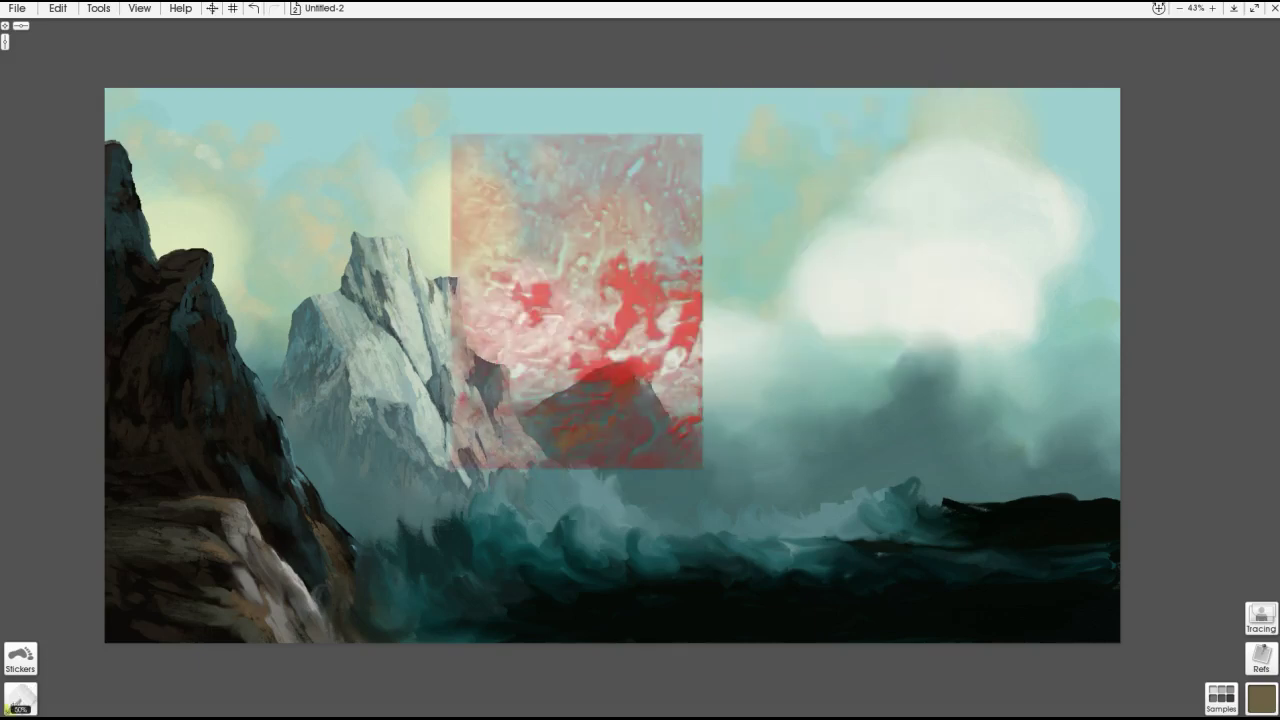
- Paint a glowing bright green wave face in the dark sea and blend sampled teal into it
{"action": "left_click", "coordinate": [996, 255], "text": "alt"}
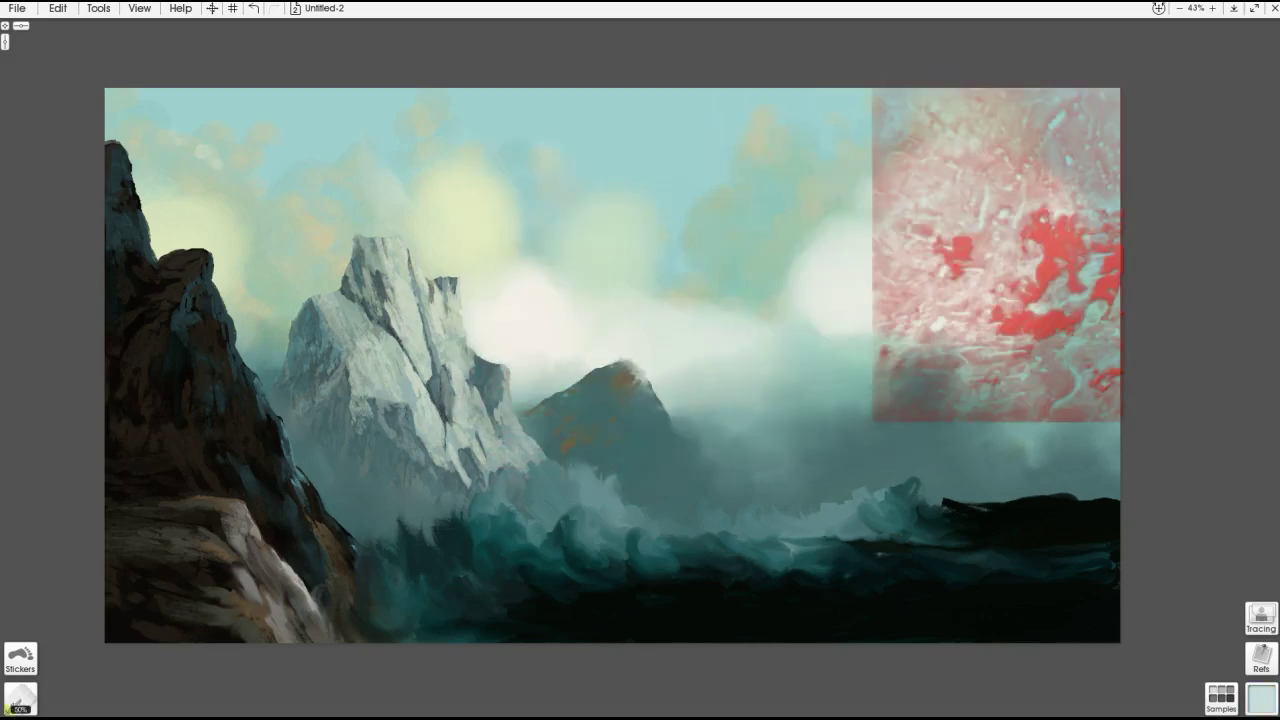
{"action": "mouse_move", "coordinate": [815, 545]}
{"action": "left_mouse_down"}
{"action": "mouse_move", "coordinate": [822, 555]}
{"action": "mouse_move", "coordinate": [800, 570]}
{"action": "mouse_move", "coordinate": [880, 555]}
{"action": "mouse_move", "coordinate": [928, 565]}
{"action": "mouse_move", "coordinate": [795, 590]}
{"action": "mouse_move", "coordinate": [970, 565]}
{"action": "mouse_move", "coordinate": [800, 555]}
{"action": "mouse_move", "coordinate": [780, 600]}
{"action": "mouse_move", "coordinate": [865, 565]}
{"action": "mouse_move", "coordinate": [805, 578]}
{"action": "mouse_move", "coordinate": [915, 570]}
{"action": "left_mouse_up"}
{"action": "left_click", "coordinate": [880, 520], "text": "alt"}
{"action": "mouse_move", "coordinate": [842, 594]}
{"action": "left_mouse_down"}
{"action": "mouse_move", "coordinate": [906, 568]}
{"action": "mouse_move", "coordinate": [935, 572]}
{"action": "mouse_move", "coordinate": [925, 562]}
{"action": "mouse_move", "coordinate": [982, 566]}
{"action": "left_mouse_up"}
{"action": "key", "text": "]"}
{"action": "key", "text": "]"}
{"action": "left_click_drag", "start_coordinate": [870, 612], "coordinate": [995, 572]}
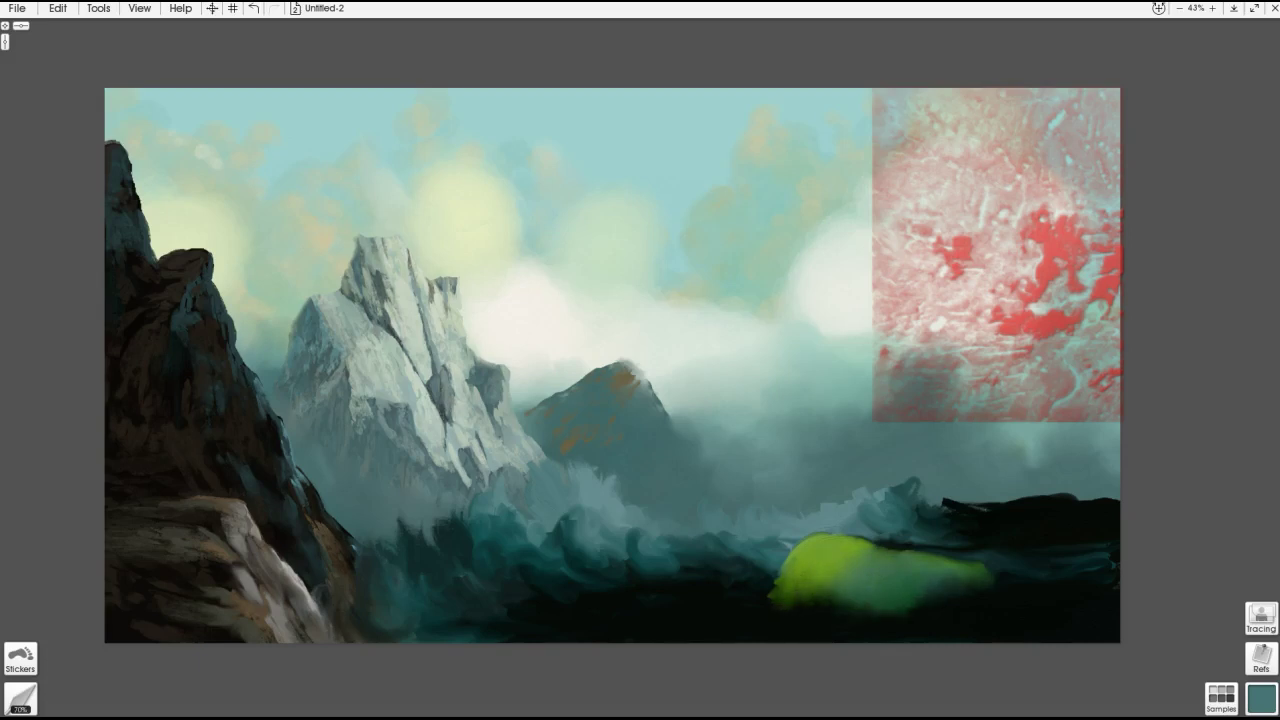
- Spatter pale foam spray above the green wave and along the top of the dark swell
{"action": "mouse_move", "coordinate": [790, 540]}
{"action": "left_mouse_down"}
{"action": "mouse_move", "coordinate": [770, 590]}
{"action": "mouse_move", "coordinate": [790, 545]}
{"action": "mouse_move", "coordinate": [870, 455]}
{"action": "left_mouse_up"}
{"action": "left_click_drag", "start_coordinate": [815, 515], "coordinate": [875, 455]}
{"action": "left_click_drag", "start_coordinate": [985, 510], "coordinate": [1075, 495]}
{"action": "key", "text": "e"}
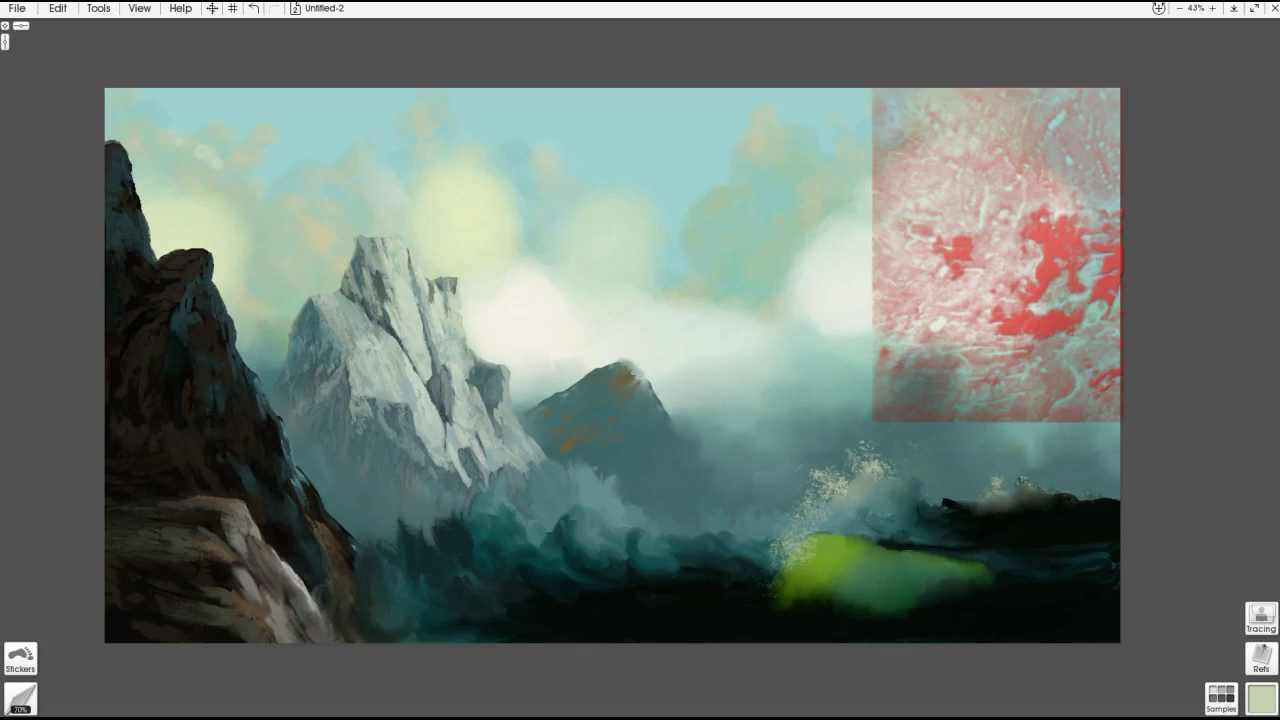
- Add foam spray in front of the small peak and pale mist beside the green wave, and soften the foam
{"action": "key", "text": "g"}
{"action": "mouse_move", "coordinate": [545, 470]}
{"action": "left_mouse_down"}
{"action": "mouse_move", "coordinate": [575, 430]}
{"action": "mouse_move", "coordinate": [610, 440]}
{"action": "mouse_move", "coordinate": [570, 525]}
{"action": "mouse_move", "coordinate": [520, 540]}
{"action": "left_mouse_up"}
{"action": "mouse_move", "coordinate": [1015, 565]}
{"action": "left_mouse_down"}
{"action": "mouse_move", "coordinate": [910, 545]}
{"action": "mouse_move", "coordinate": [1040, 575]}
{"action": "left_mouse_up"}
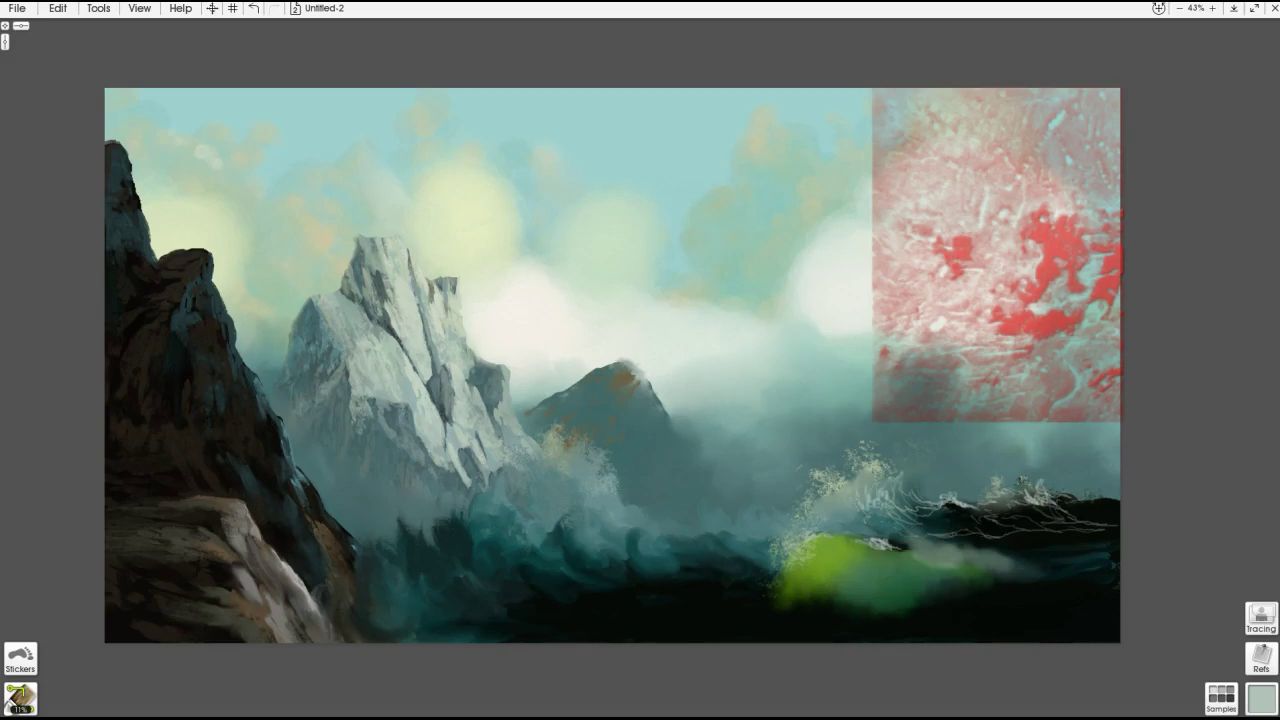
{"action": "key", "text": "e"}
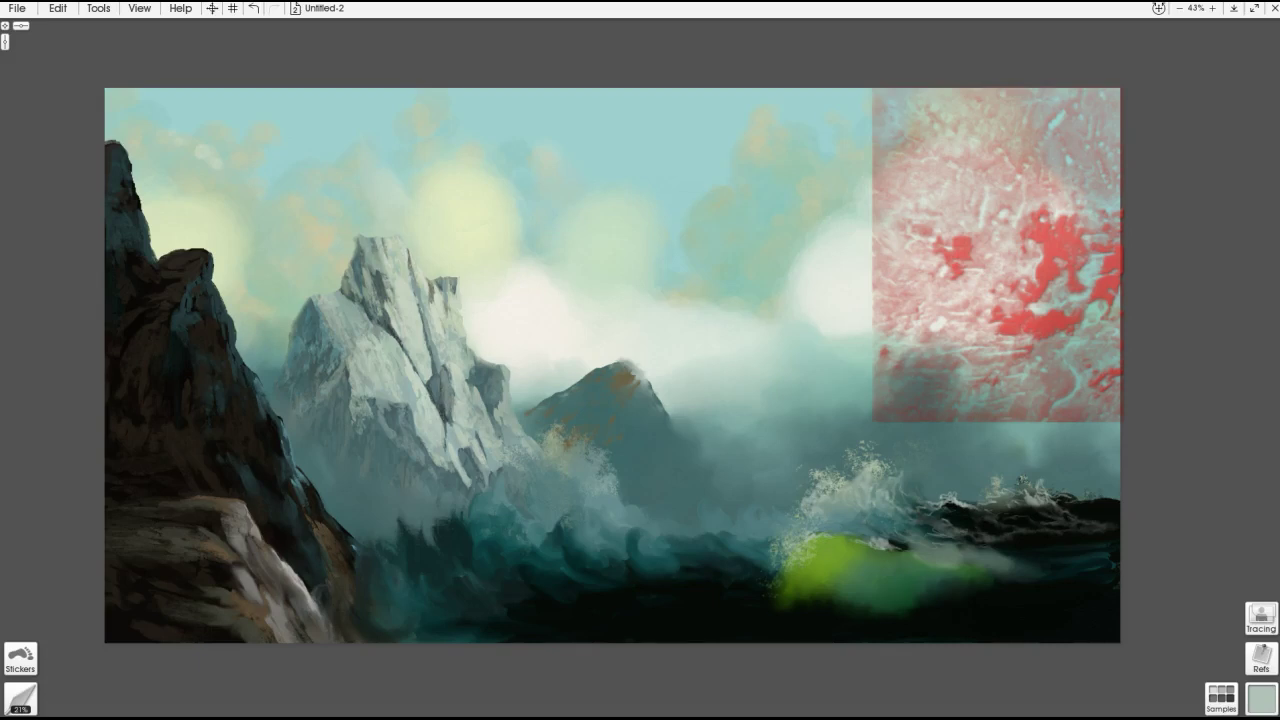
- Draw pale foam streaks spilling down the cliff-facing edge of the green wave and smudge their ends
{"action": "mouse_move", "coordinate": [846, 540]}
{"action": "left_mouse_down"}
{"action": "mouse_move", "coordinate": [792, 582]}
{"action": "mouse_move", "coordinate": [778, 570]}
{"action": "mouse_move", "coordinate": [726, 604]}
{"action": "left_mouse_up"}
{"action": "mouse_move", "coordinate": [788, 550]}
{"action": "left_mouse_down"}
{"action": "mouse_move", "coordinate": [776, 604]}
{"action": "mouse_move", "coordinate": [750, 582]}
{"action": "left_mouse_up"}
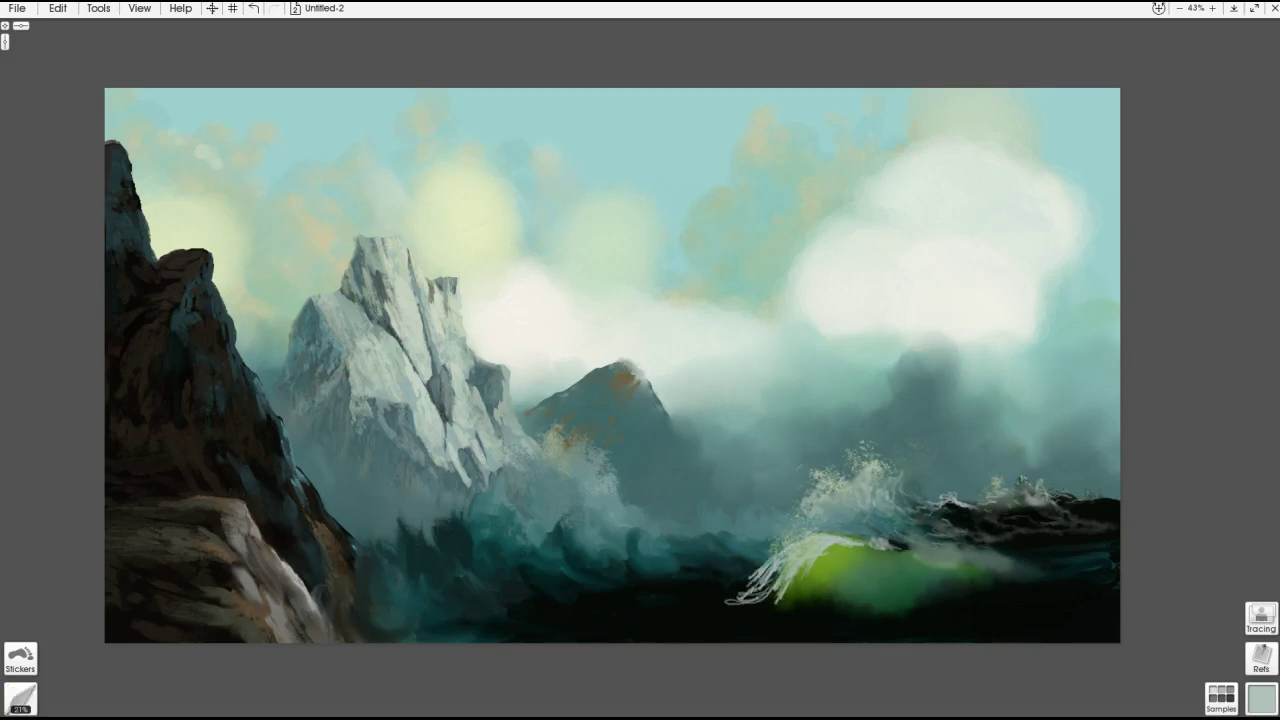
{"action": "left_click_drag", "start_coordinate": [776, 581], "coordinate": [744, 599]}
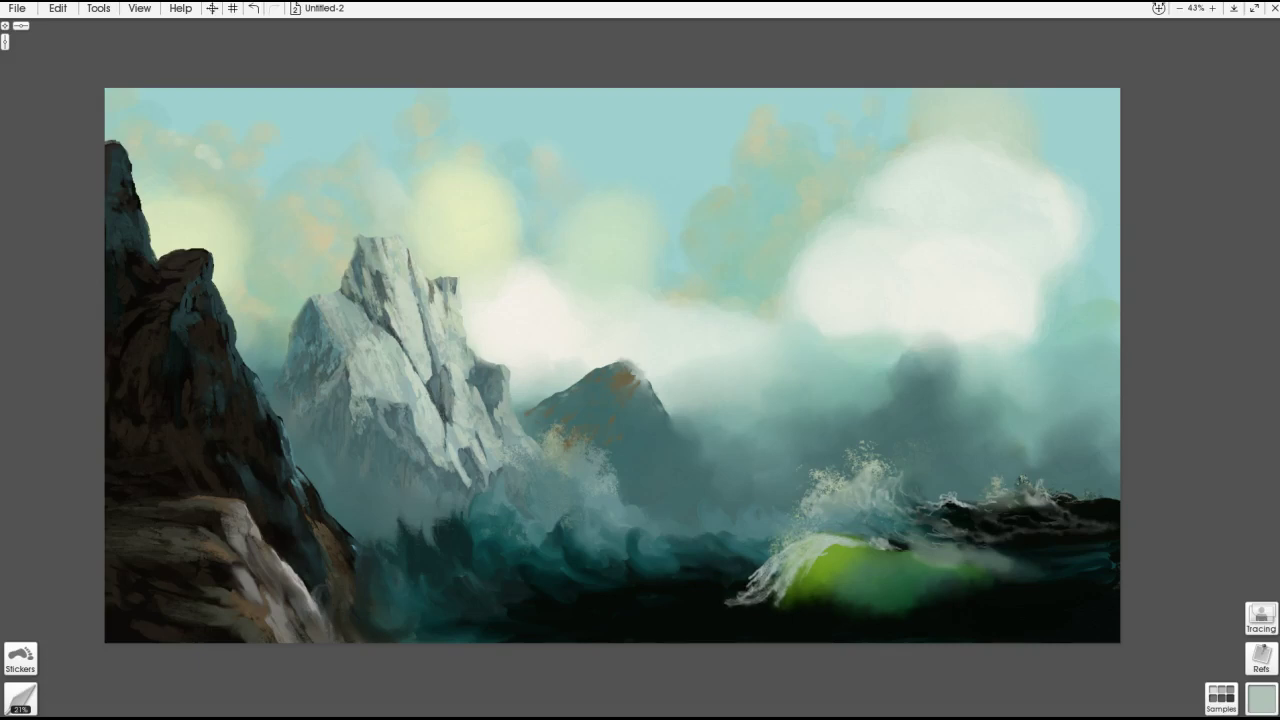
- Paint a splash of pale foam rising from the breaking green wave toward the small peak
{"action": "mouse_move", "coordinate": [788, 540]}
{"action": "left_mouse_down"}
{"action": "mouse_move", "coordinate": [740, 585]}
{"action": "mouse_move", "coordinate": [705, 586]}
{"action": "mouse_move", "coordinate": [682, 440]}
{"action": "left_mouse_up"}
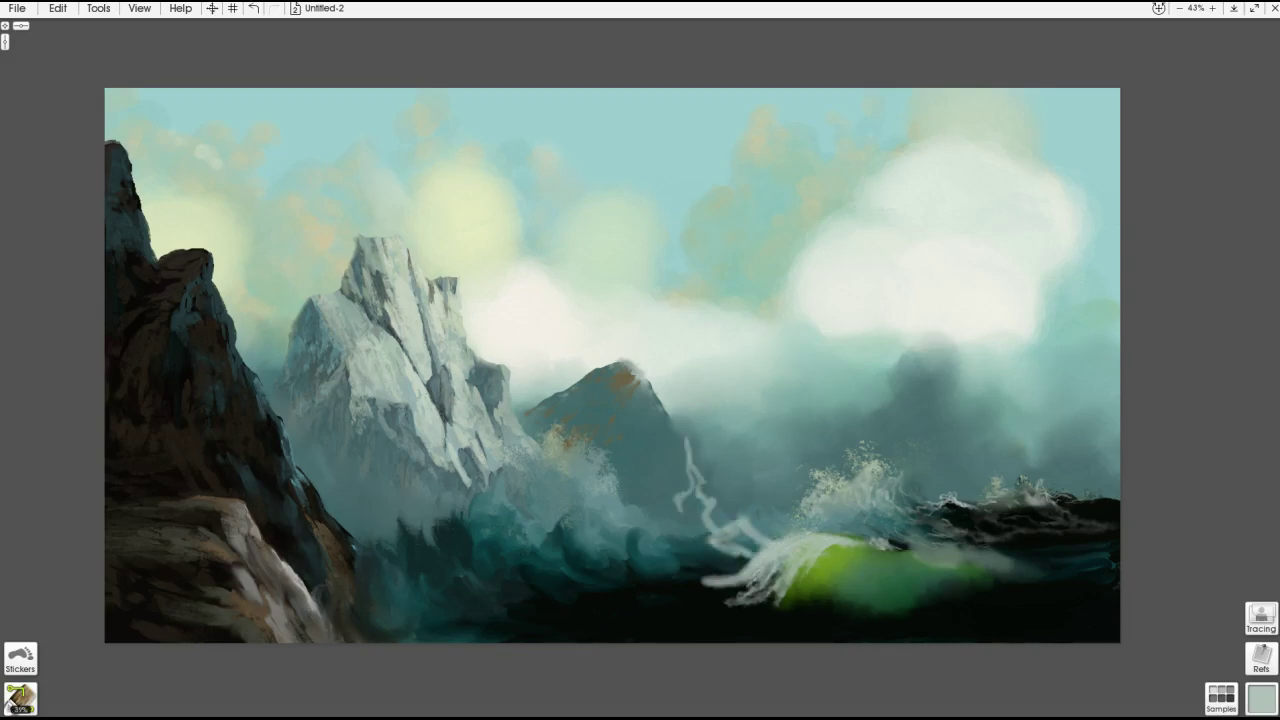
{"action": "left_click_drag", "start_coordinate": [740, 515], "coordinate": [690, 590]}
{"action": "mouse_move", "coordinate": [755, 542]}
{"action": "left_mouse_down"}
{"action": "mouse_move", "coordinate": [695, 530]}
{"action": "mouse_move", "coordinate": [680, 492]}
{"action": "mouse_move", "coordinate": [780, 556]}
{"action": "left_mouse_up"}
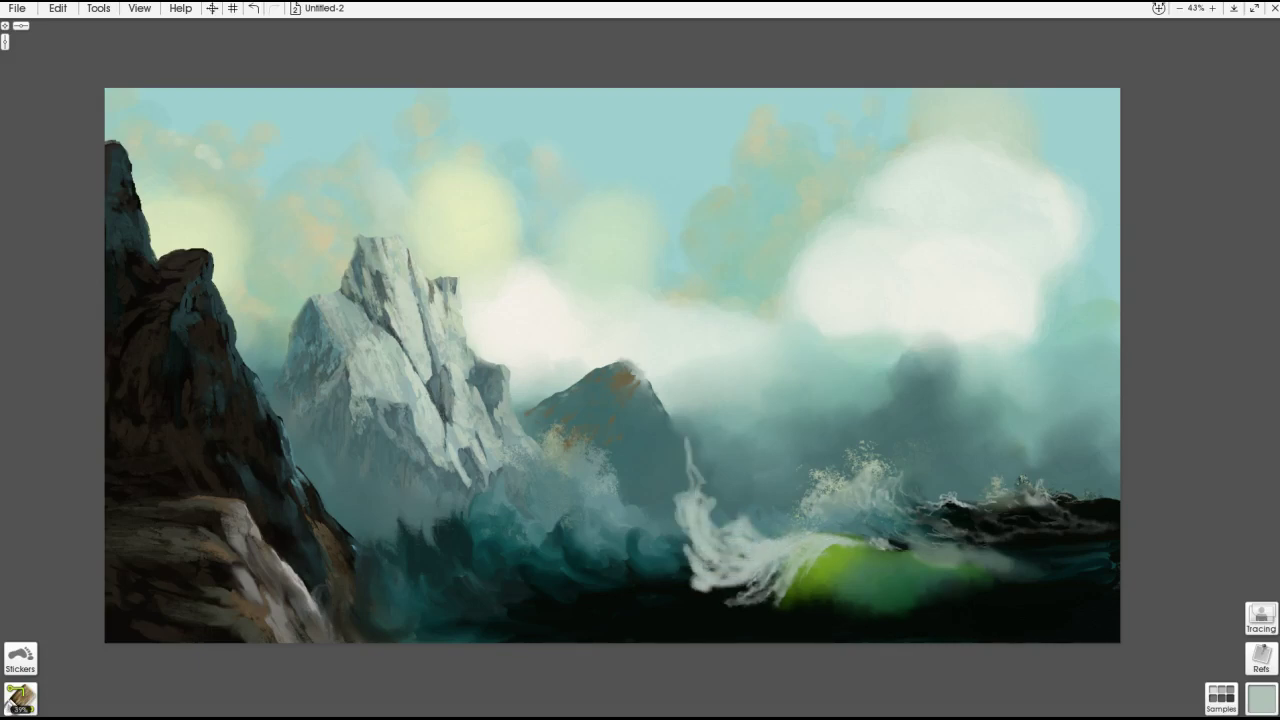
- Spatter pale foam spray around the splash beside the green wave, in front of the small peak and over the teal water
{"action": "left_click_drag", "start_coordinate": [690, 430], "coordinate": [720, 570]}
{"action": "left_click_drag", "start_coordinate": [740, 500], "coordinate": [670, 595]}
{"action": "left_click_drag", "start_coordinate": [640, 430], "coordinate": [600, 510]}
{"action": "left_click_drag", "start_coordinate": [800, 480], "coordinate": [660, 610]}
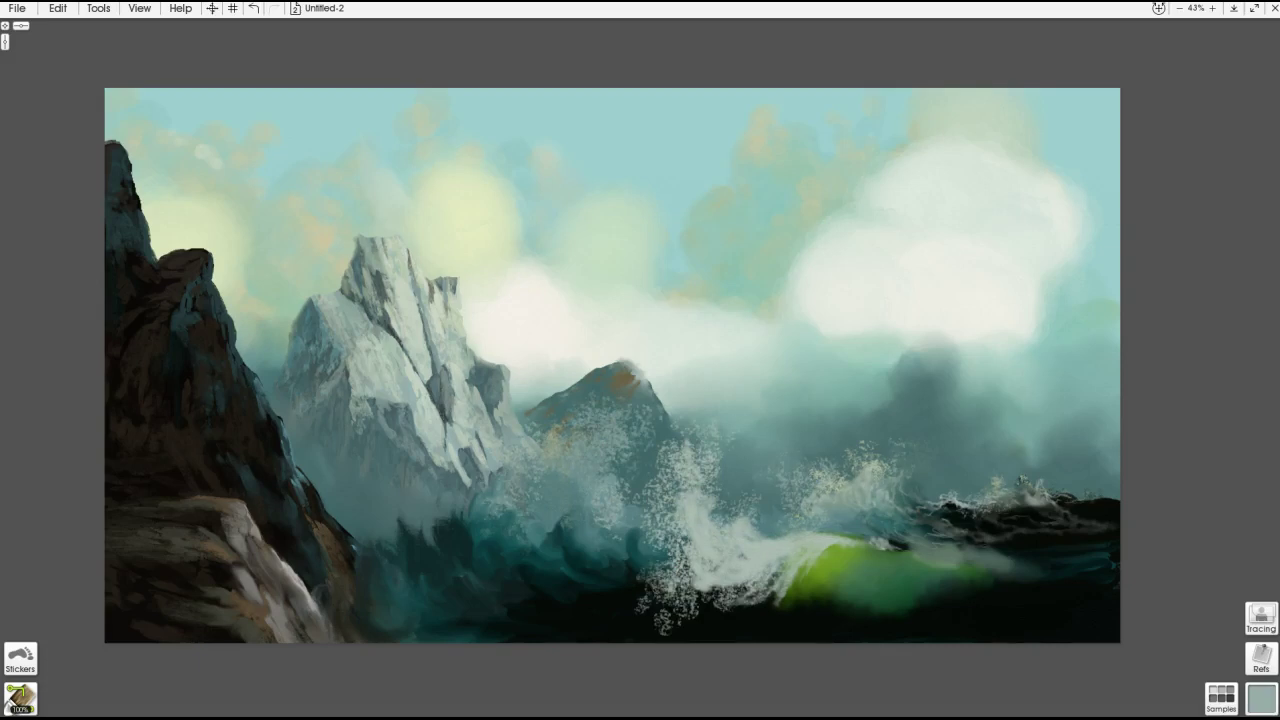
{"action": "left_click_drag", "start_coordinate": [432, 462], "coordinate": [538, 584]}
{"action": "left_click_drag", "start_coordinate": [580, 390], "coordinate": [635, 535]}
{"action": "left_click_drag", "start_coordinate": [580, 460], "coordinate": [740, 580]}
- Blend the foam along the dark swell's crest and face into soft mist with an enlarged palette knife
{"action": "key", "text": "p"}
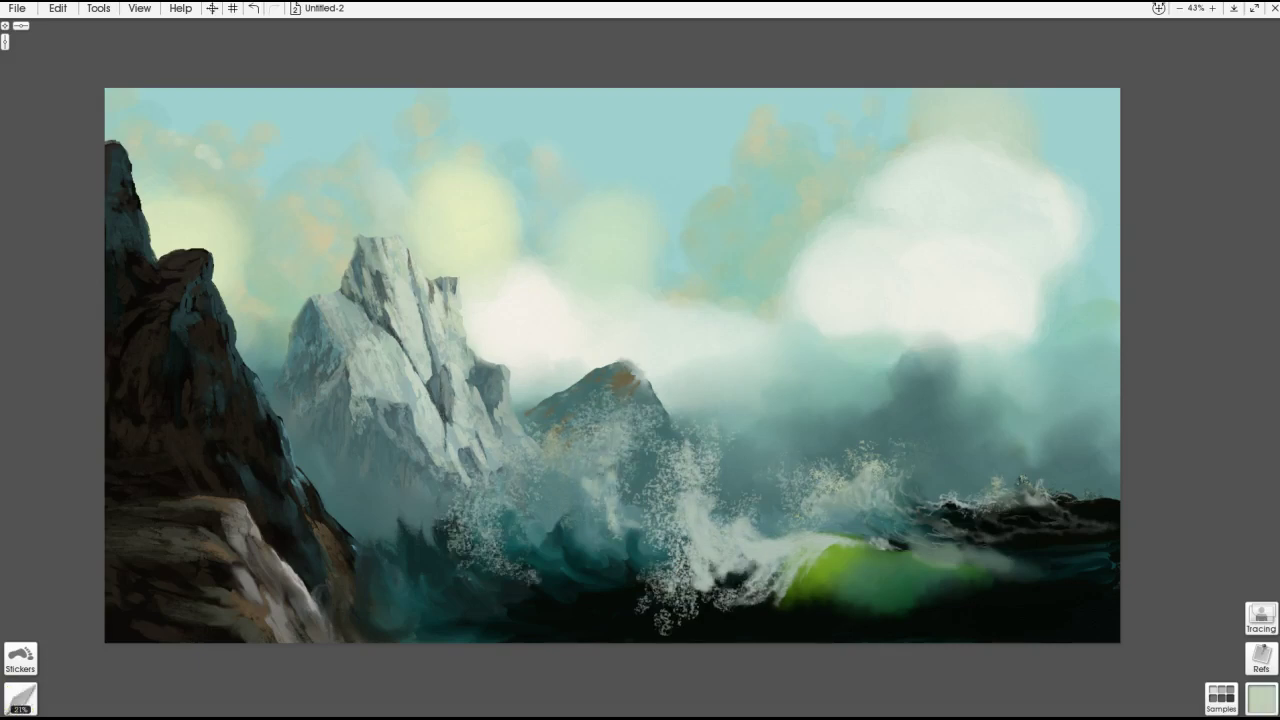
{"action": "key", "text": "bracketright"}
{"action": "key", "text": "bracketright"}
{"action": "key", "text": "bracketright"}
{"action": "left_click_drag", "start_coordinate": [968, 505], "coordinate": [934, 518]}
{"action": "mouse_move", "coordinate": [1058, 525]}
{"action": "left_mouse_down"}
{"action": "mouse_move", "coordinate": [1046, 529]}
{"action": "mouse_move", "coordinate": [1050, 503]}
{"action": "left_mouse_up"}
{"action": "left_click_drag", "start_coordinate": [968, 540], "coordinate": [934, 540]}
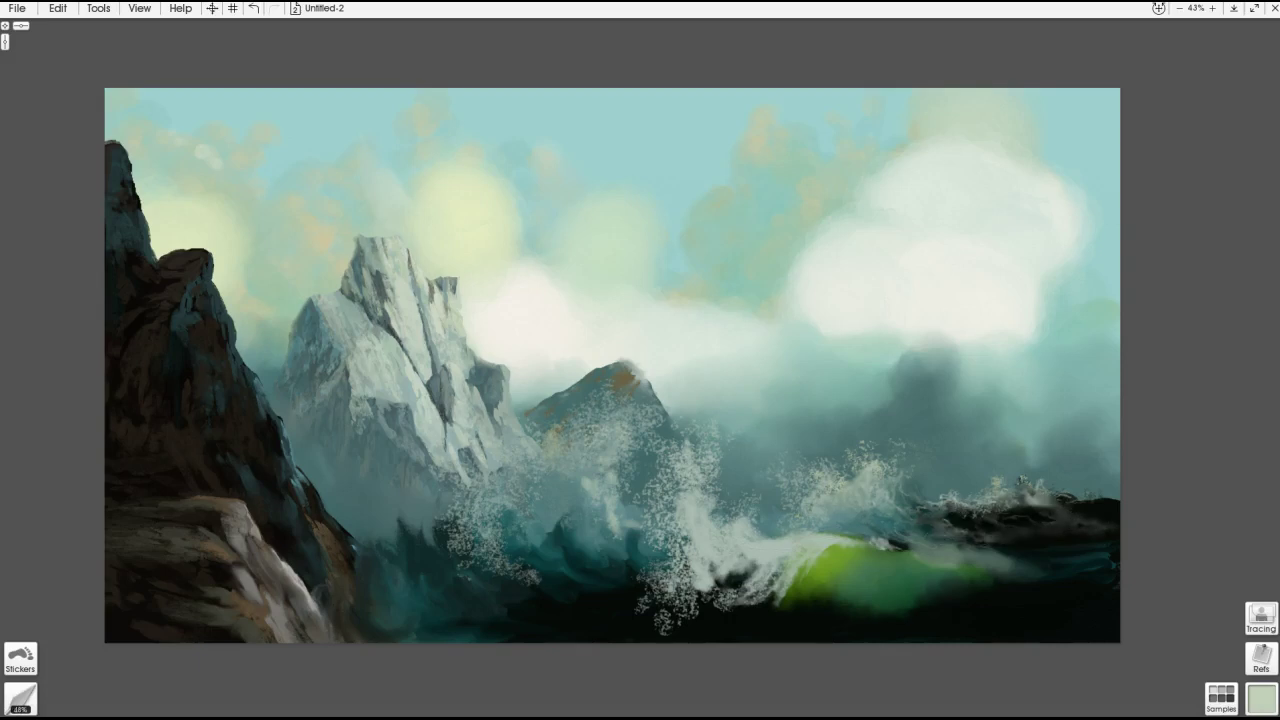
- Sample greens from the water and draw thin curved ripple lines across the dark foreground sea and the green wave
{"action": "left_click", "coordinate": [1010, 565], "text": "alt"}
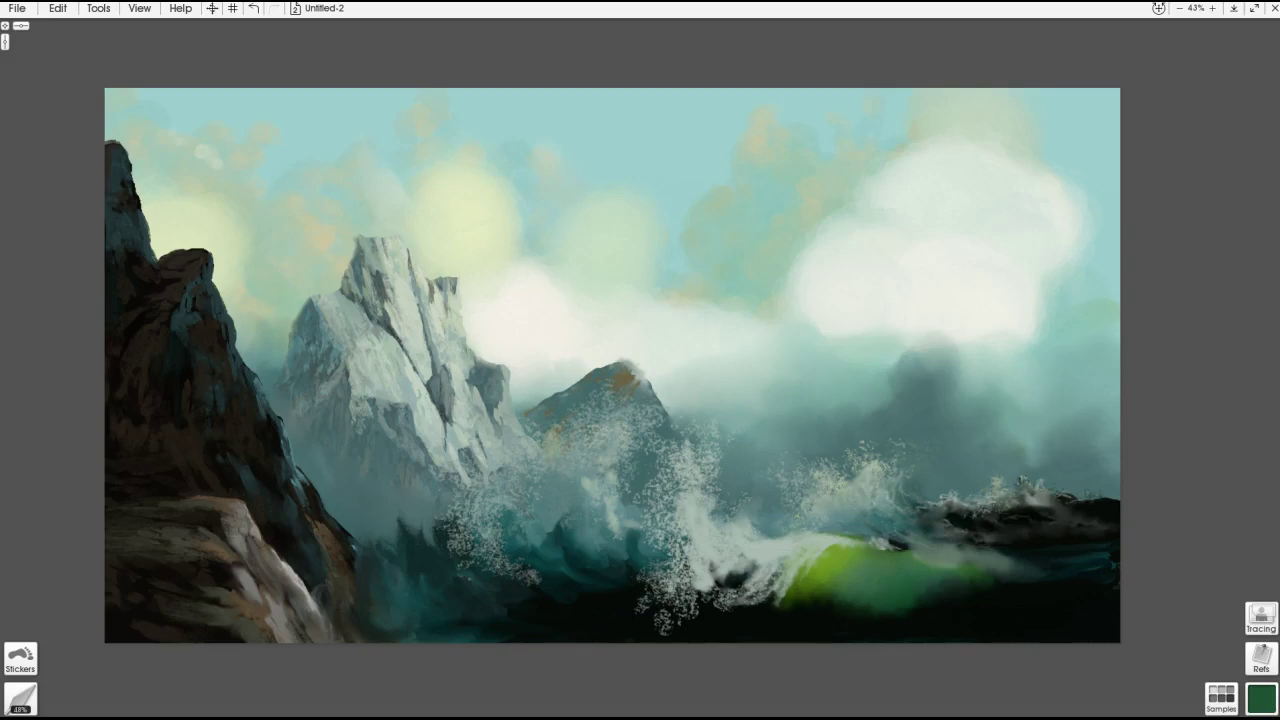
{"action": "key", "text": "p"}
{"action": "mouse_move", "coordinate": [598, 636]}
{"action": "left_mouse_down"}
{"action": "mouse_move", "coordinate": [648, 640]}
{"action": "mouse_move", "coordinate": [666, 626]}
{"action": "left_mouse_up"}
{"action": "left_click", "coordinate": [640, 632], "text": "alt"}
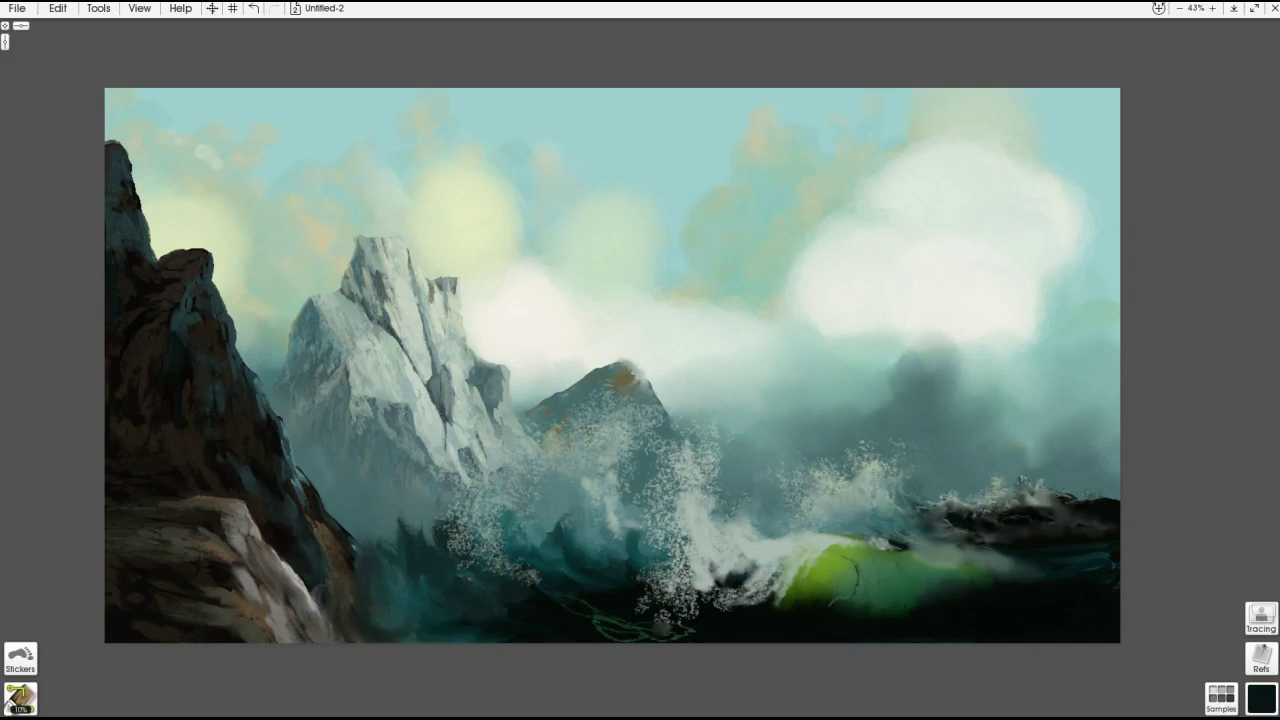
{"action": "mouse_move", "coordinate": [984, 565]}
{"action": "left_mouse_down"}
{"action": "mouse_move", "coordinate": [952, 575]}
{"action": "mouse_move", "coordinate": [974, 565]}
{"action": "left_mouse_up"}
{"action": "mouse_move", "coordinate": [772, 620]}
{"action": "left_mouse_down"}
{"action": "mouse_move", "coordinate": [670, 630]}
{"action": "mouse_move", "coordinate": [574, 594]}
{"action": "mouse_move", "coordinate": [586, 622]}
{"action": "mouse_move", "coordinate": [750, 638]}
{"action": "mouse_move", "coordinate": [560, 580]}
{"action": "mouse_move", "coordinate": [556, 548]}
{"action": "left_mouse_up"}
{"action": "left_click_drag", "start_coordinate": [476, 636], "coordinate": [418, 640]}
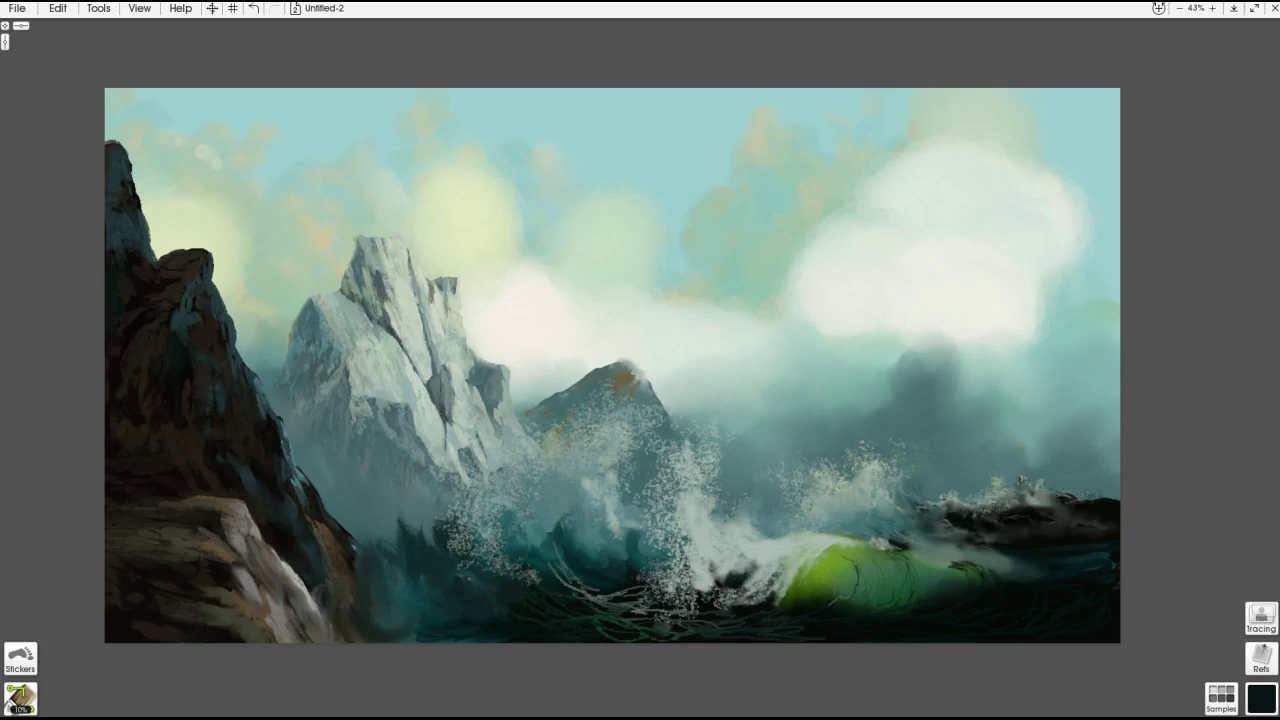
- Smudge the ripple lines and lower foam edges, and paint grey-green mist into the trough in front of the small peak
{"action": "left_click", "coordinate": [940, 564], "text": "alt"}
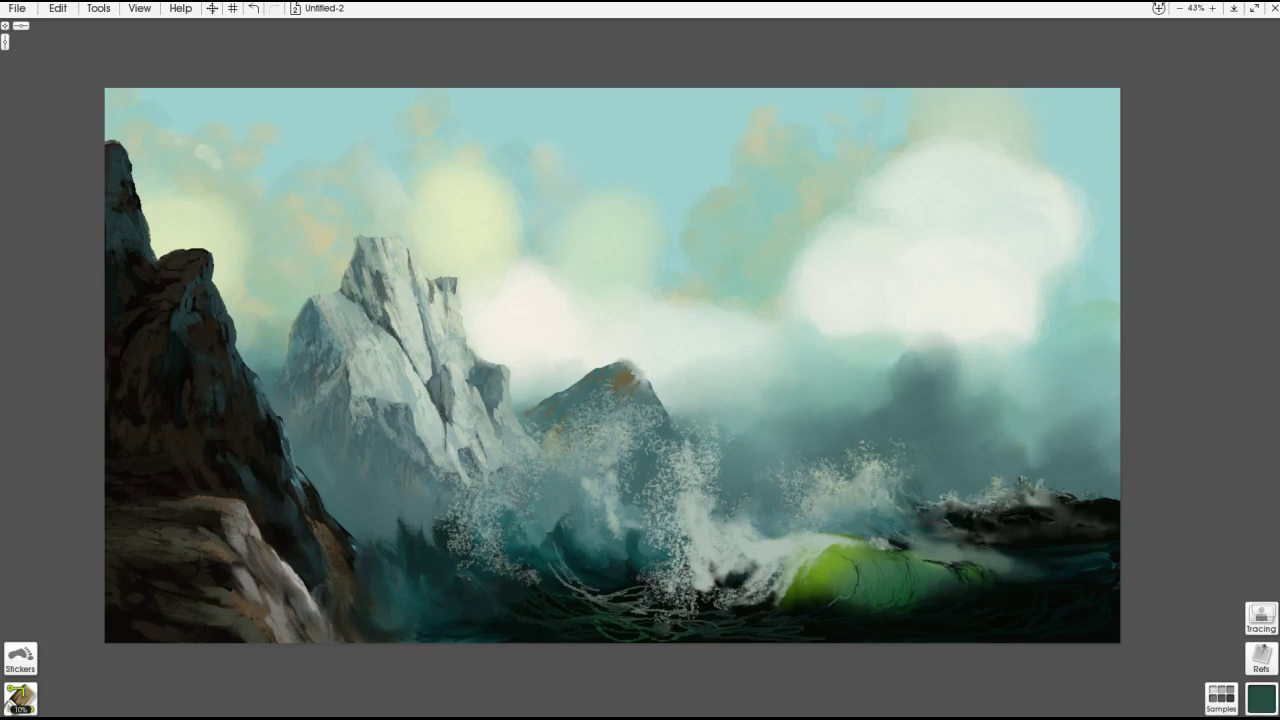
{"action": "key", "text": "p"}
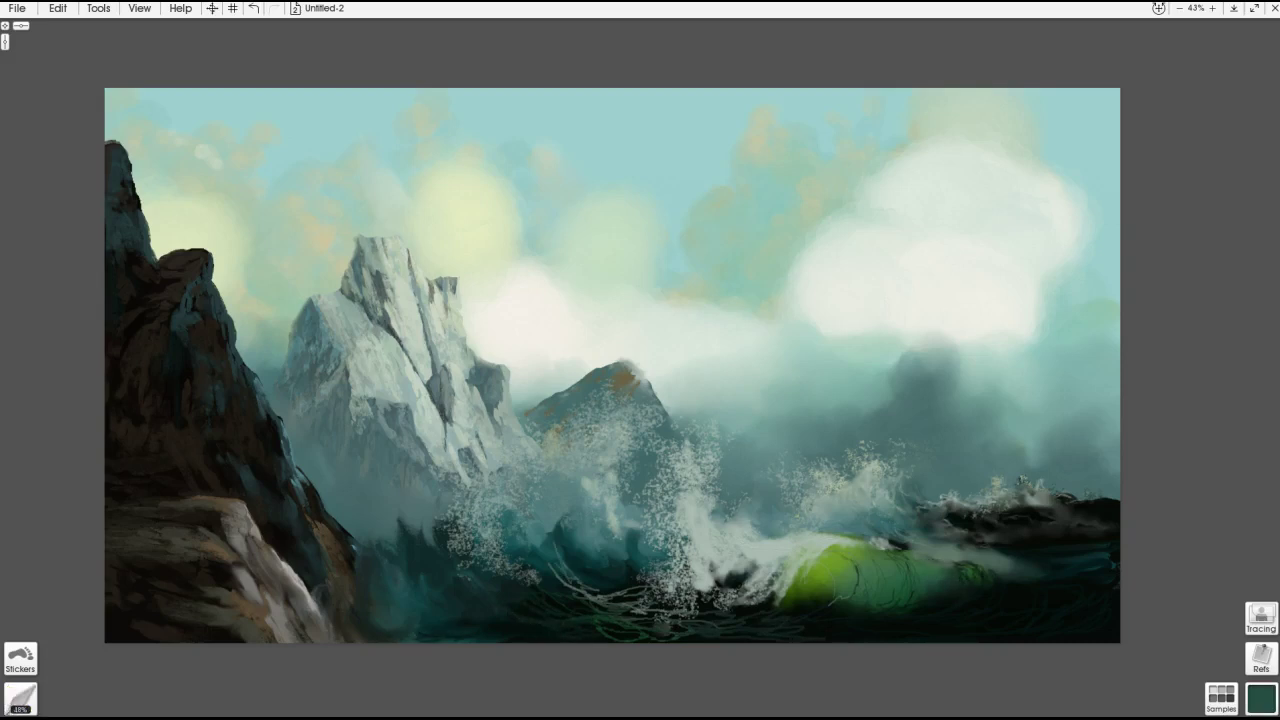
{"action": "mouse_move", "coordinate": [827, 553]}
{"action": "left_mouse_down"}
{"action": "mouse_move", "coordinate": [765, 600]}
{"action": "mouse_move", "coordinate": [665, 600]}
{"action": "mouse_move", "coordinate": [790, 595]}
{"action": "left_mouse_up"}
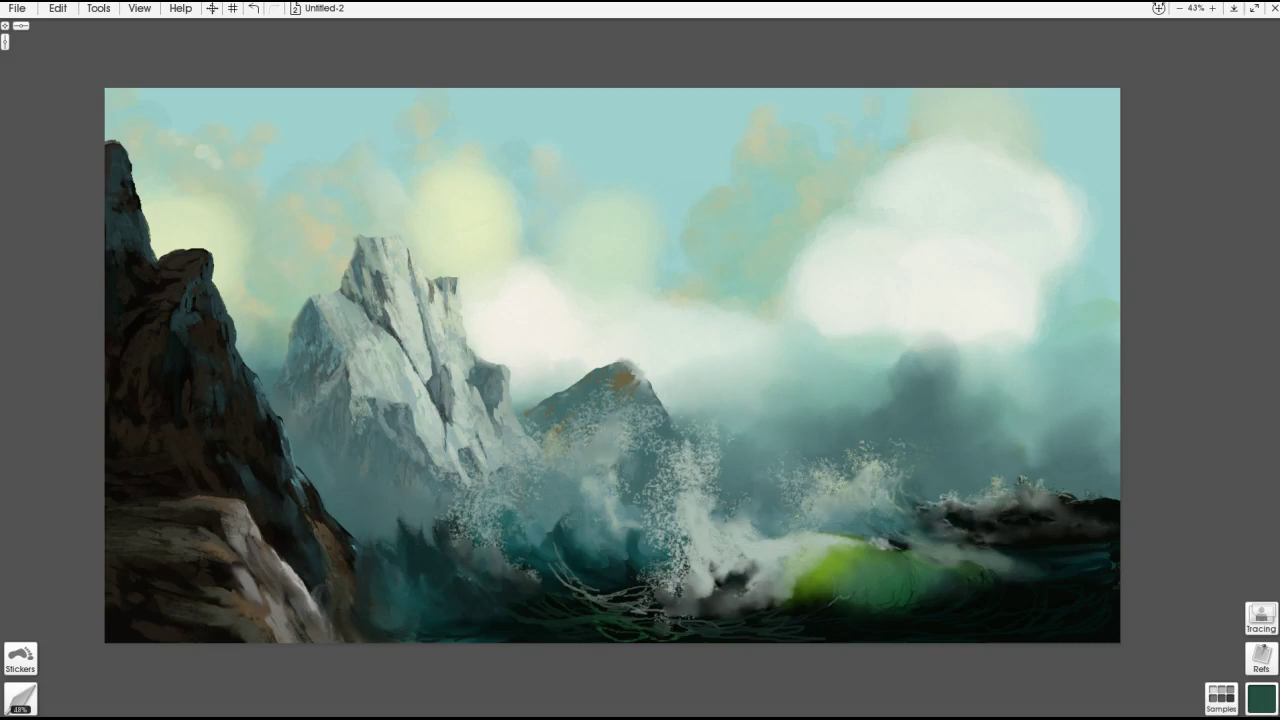
{"action": "mouse_move", "coordinate": [655, 570]}
{"action": "left_mouse_down"}
{"action": "mouse_move", "coordinate": [670, 545]}
{"action": "mouse_move", "coordinate": [620, 580]}
{"action": "mouse_move", "coordinate": [560, 580]}
{"action": "left_mouse_up"}
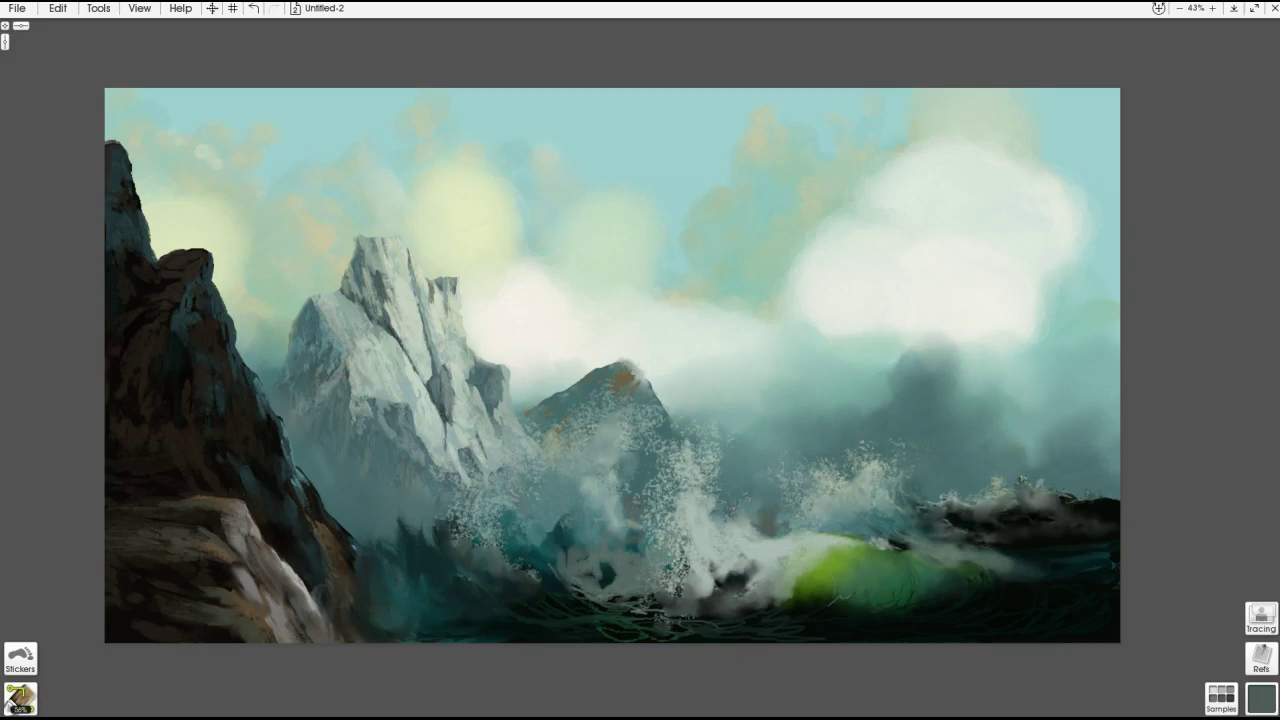
{"action": "key", "text": "e"}
{"action": "left_click_drag", "start_coordinate": [594, 574], "coordinate": [612, 582]}
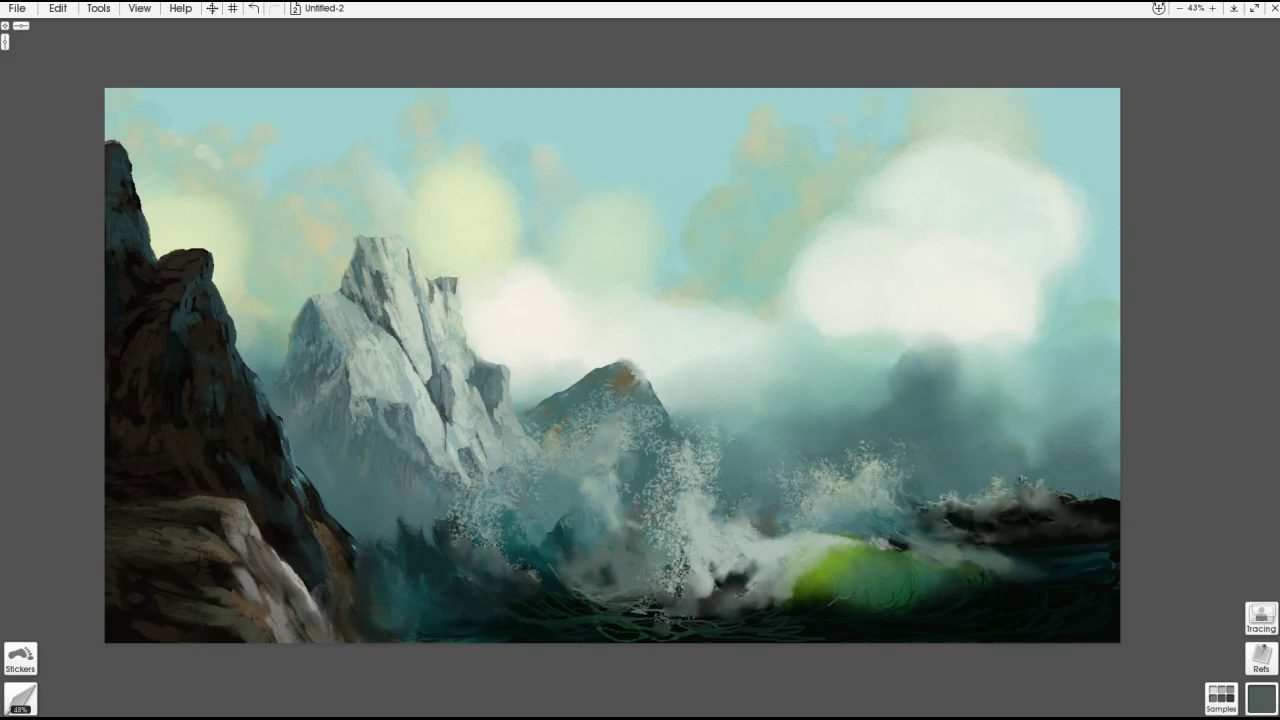
{"action": "key", "text": "e"}
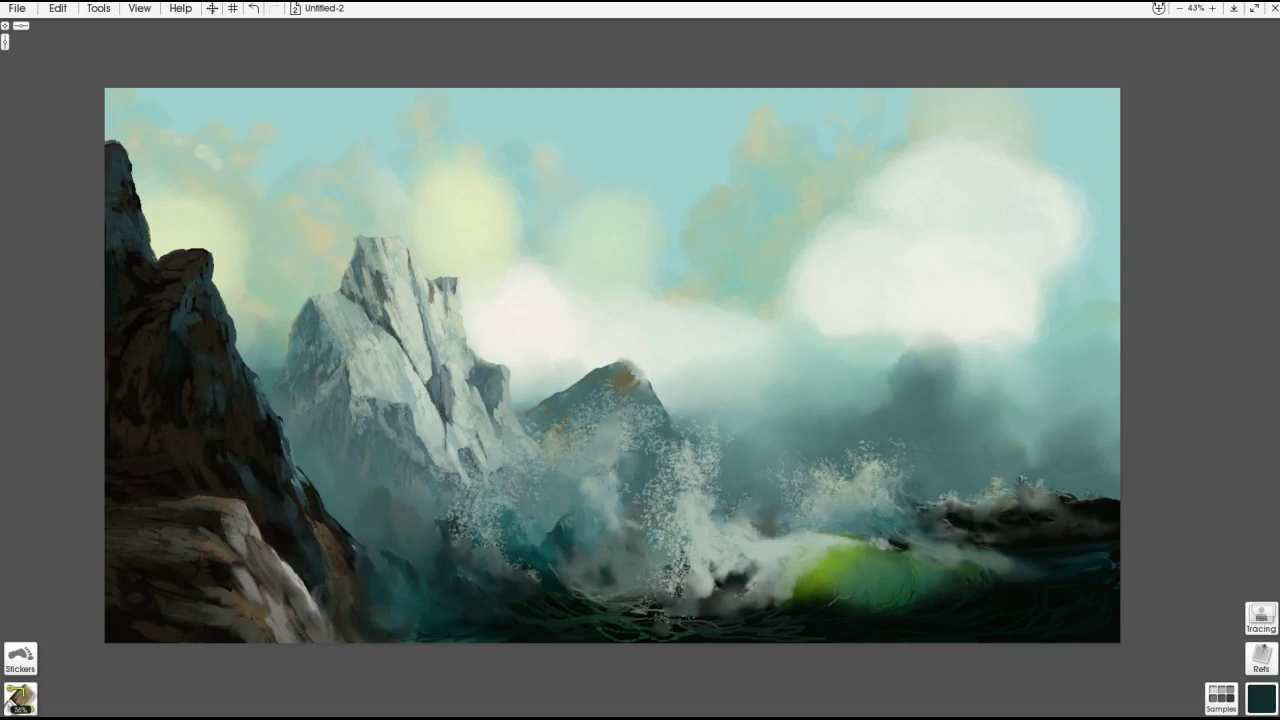
- Rework the water at the cliff's base in dark teal and add dark strokes beneath the foam and at the swell's crest
{"action": "left_click", "coordinate": [378, 628], "text": "alt"}
{"action": "mouse_move", "coordinate": [408, 630]}
{"action": "left_mouse_down"}
{"action": "mouse_move", "coordinate": [352, 596]}
{"action": "mouse_move", "coordinate": [398, 572]}
{"action": "left_mouse_up"}
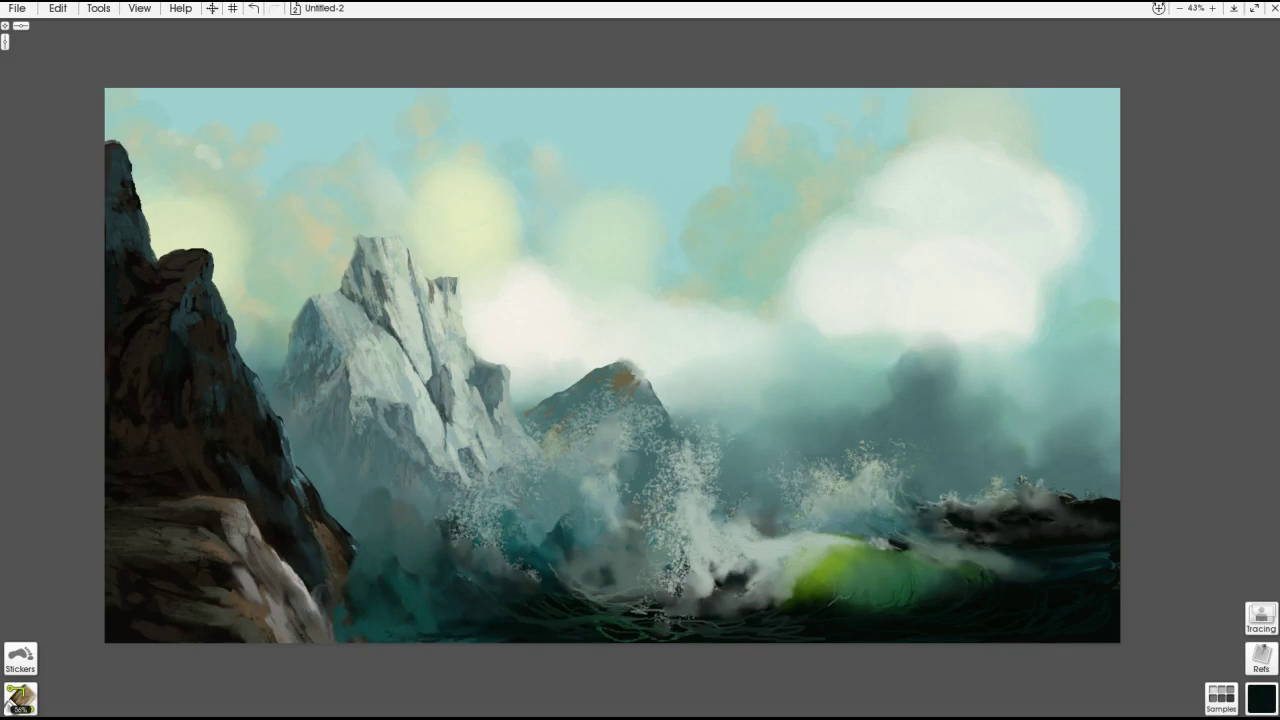
{"action": "left_click_drag", "start_coordinate": [648, 610], "coordinate": [718, 620]}
{"action": "left_click_drag", "start_coordinate": [596, 602], "coordinate": [668, 590]}
{"action": "left_click_drag", "start_coordinate": [902, 505], "coordinate": [940, 492]}
{"action": "key", "text": "e"}
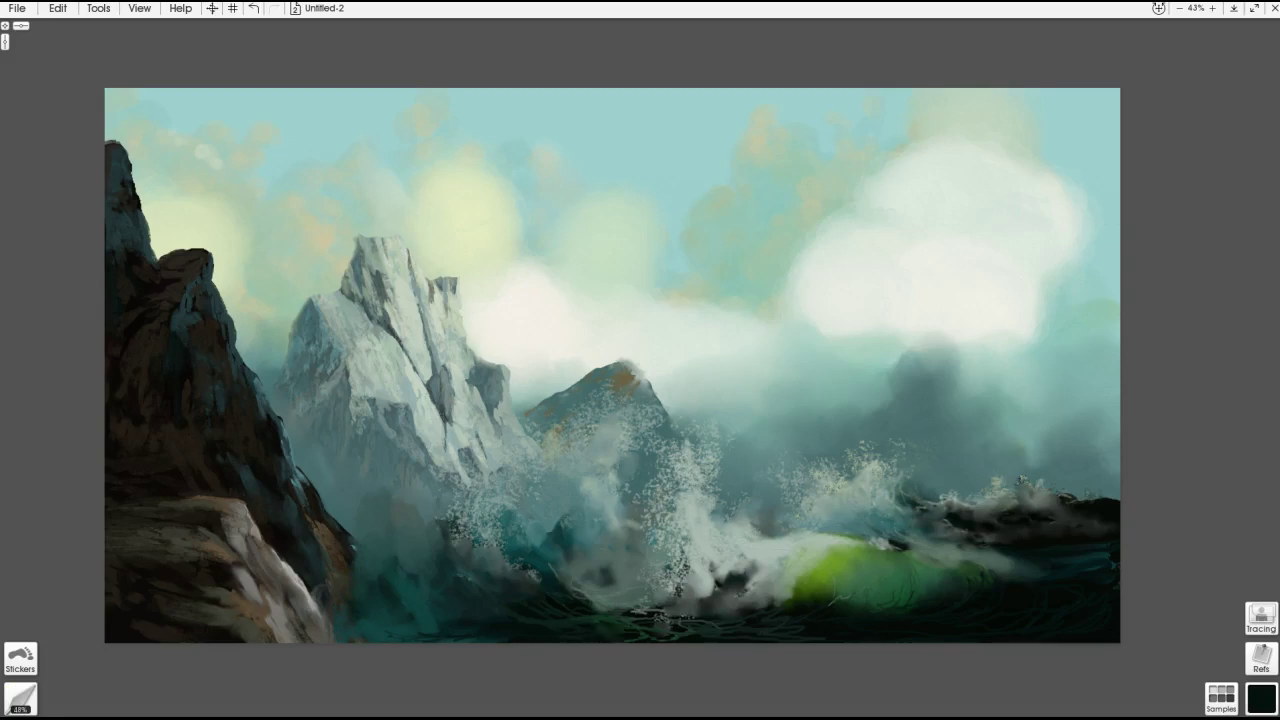
- Block in thick pale cream foam plumes in front of the small peak and over the green wave's crest, and smudge them
{"action": "left_click", "coordinate": [635, 615], "text": "alt"}
{"action": "key", "text": "o"}
{"action": "left_click_drag", "start_coordinate": [604, 446], "coordinate": [610, 478]}
{"action": "left_click_drag", "start_coordinate": [606, 495], "coordinate": [640, 528]}
{"action": "mouse_move", "coordinate": [865, 537]}
{"action": "left_mouse_down"}
{"action": "mouse_move", "coordinate": [788, 536]}
{"action": "mouse_move", "coordinate": [750, 566]}
{"action": "left_mouse_up"}
{"action": "key", "text": "k"}
{"action": "left_click_drag", "start_coordinate": [650, 540], "coordinate": [606, 500]}
{"action": "key", "text": "bracketleft"}
{"action": "mouse_move", "coordinate": [606, 434]}
{"action": "left_mouse_down"}
{"action": "mouse_move", "coordinate": [604, 510]}
{"action": "mouse_move", "coordinate": [660, 562]}
{"action": "mouse_move", "coordinate": [598, 505]}
{"action": "mouse_move", "coordinate": [594, 450]}
{"action": "left_mouse_up"}
{"action": "mouse_move", "coordinate": [648, 563]}
{"action": "left_mouse_down"}
{"action": "mouse_move", "coordinate": [682, 538]}
{"action": "mouse_move", "coordinate": [620, 550]}
{"action": "mouse_move", "coordinate": [601, 511]}
{"action": "left_mouse_up"}
{"action": "mouse_move", "coordinate": [671, 528]}
{"action": "left_mouse_down"}
{"action": "mouse_move", "coordinate": [623, 496]}
{"action": "mouse_move", "coordinate": [617, 458]}
{"action": "left_mouse_up"}
{"action": "left_click_drag", "start_coordinate": [682, 550], "coordinate": [682, 528]}
{"action": "mouse_move", "coordinate": [822, 570]}
{"action": "left_mouse_down"}
{"action": "mouse_move", "coordinate": [812, 558]}
{"action": "mouse_move", "coordinate": [744, 586]}
{"action": "left_mouse_up"}
{"action": "mouse_move", "coordinate": [523, 569]}
{"action": "left_mouse_down"}
{"action": "mouse_move", "coordinate": [490, 540]}
{"action": "mouse_move", "coordinate": [525, 524]}
{"action": "mouse_move", "coordinate": [545, 550]}
{"action": "mouse_move", "coordinate": [495, 522]}
{"action": "mouse_move", "coordinate": [505, 545]}
{"action": "mouse_move", "coordinate": [485, 560]}
{"action": "mouse_move", "coordinate": [530, 575]}
{"action": "mouse_move", "coordinate": [550, 578]}
{"action": "mouse_move", "coordinate": [560, 540]}
{"action": "mouse_move", "coordinate": [520, 520]}
{"action": "mouse_move", "coordinate": [505, 480]}
{"action": "mouse_move", "coordinate": [595, 556]}
{"action": "mouse_move", "coordinate": [590, 540]}
{"action": "mouse_move", "coordinate": [580, 558]}
{"action": "mouse_move", "coordinate": [530, 555]}
{"action": "mouse_move", "coordinate": [527, 480]}
{"action": "left_mouse_up"}
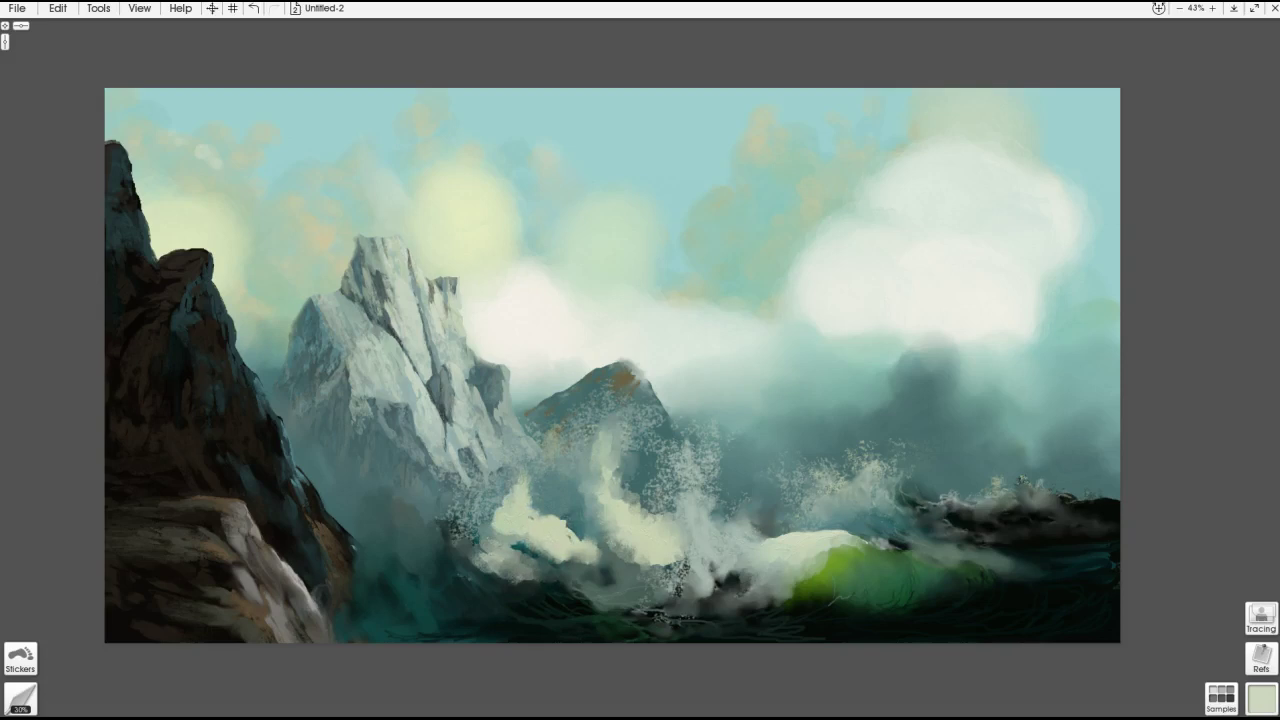
- Soften the cream foam plumes and break them up with dark teal gaps, blending the edges into the mist
{"action": "mouse_move", "coordinate": [512, 544]}
{"action": "left_mouse_down"}
{"action": "mouse_move", "coordinate": [530, 548]}
{"action": "mouse_move", "coordinate": [566, 520]}
{"action": "left_mouse_up"}
{"action": "mouse_move", "coordinate": [588, 563]}
{"action": "left_mouse_down"}
{"action": "mouse_move", "coordinate": [578, 524]}
{"action": "mouse_move", "coordinate": [598, 552]}
{"action": "mouse_move", "coordinate": [570, 546]}
{"action": "mouse_move", "coordinate": [596, 556]}
{"action": "left_mouse_up"}
{"action": "left_click_drag", "start_coordinate": [516, 584], "coordinate": [534, 578]}
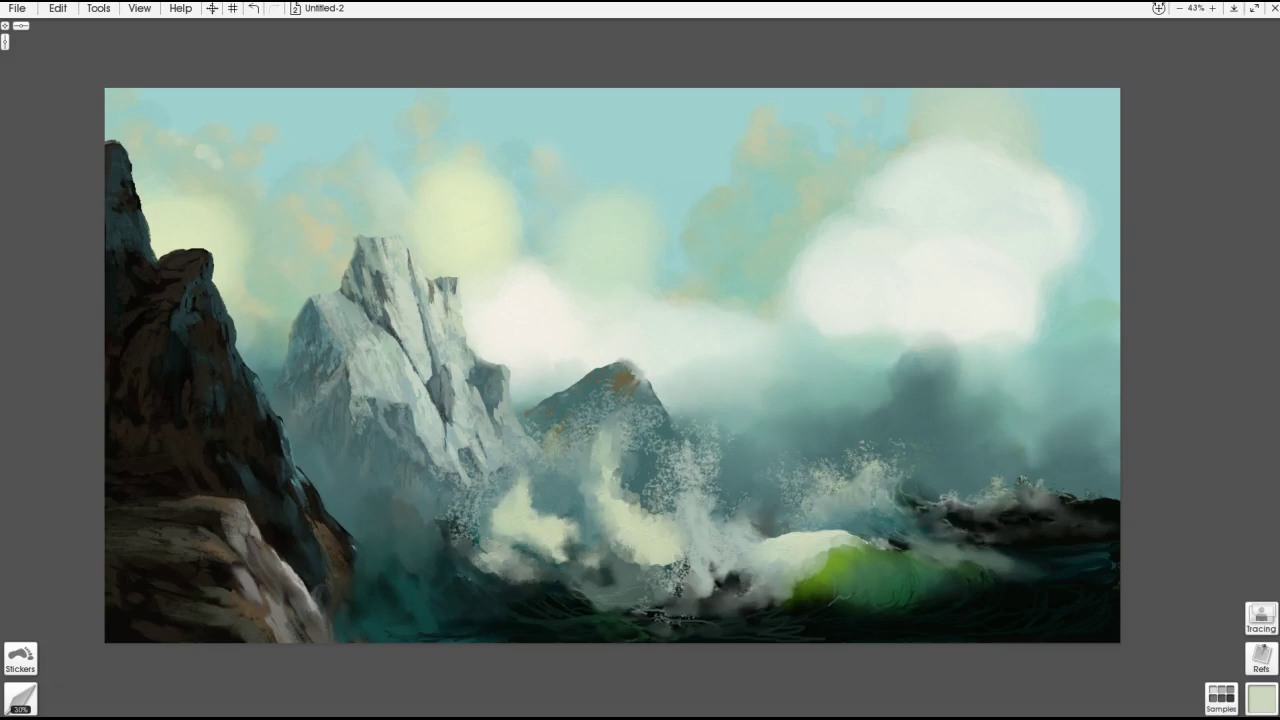
{"action": "mouse_move", "coordinate": [472, 540]}
{"action": "left_mouse_down"}
{"action": "mouse_move", "coordinate": [452, 530]}
{"action": "mouse_move", "coordinate": [562, 546]}
{"action": "left_mouse_up"}
{"action": "mouse_move", "coordinate": [500, 485]}
{"action": "left_mouse_down"}
{"action": "mouse_move", "coordinate": [550, 560]}
{"action": "mouse_move", "coordinate": [578, 550]}
{"action": "left_mouse_up"}
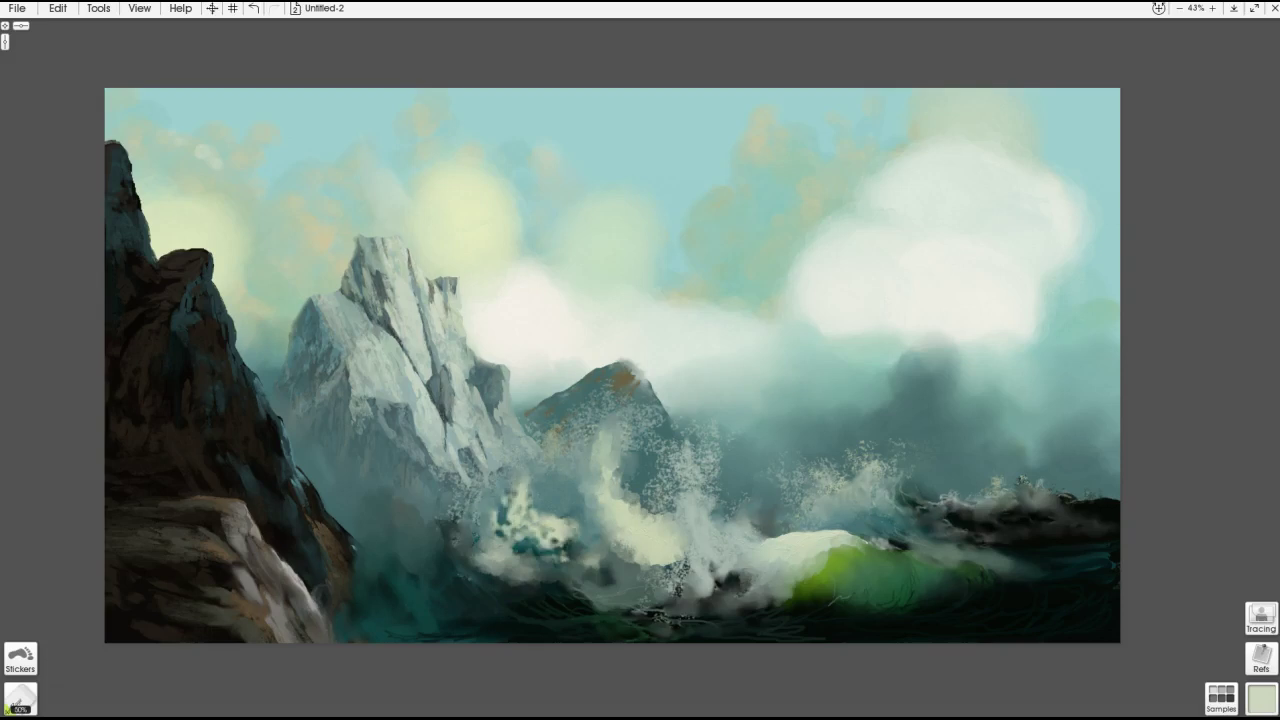
{"action": "left_click_drag", "start_coordinate": [600, 492], "coordinate": [640, 535]}
{"action": "key", "text": "b"}
{"action": "left_click_drag", "start_coordinate": [566, 520], "coordinate": [548, 552]}
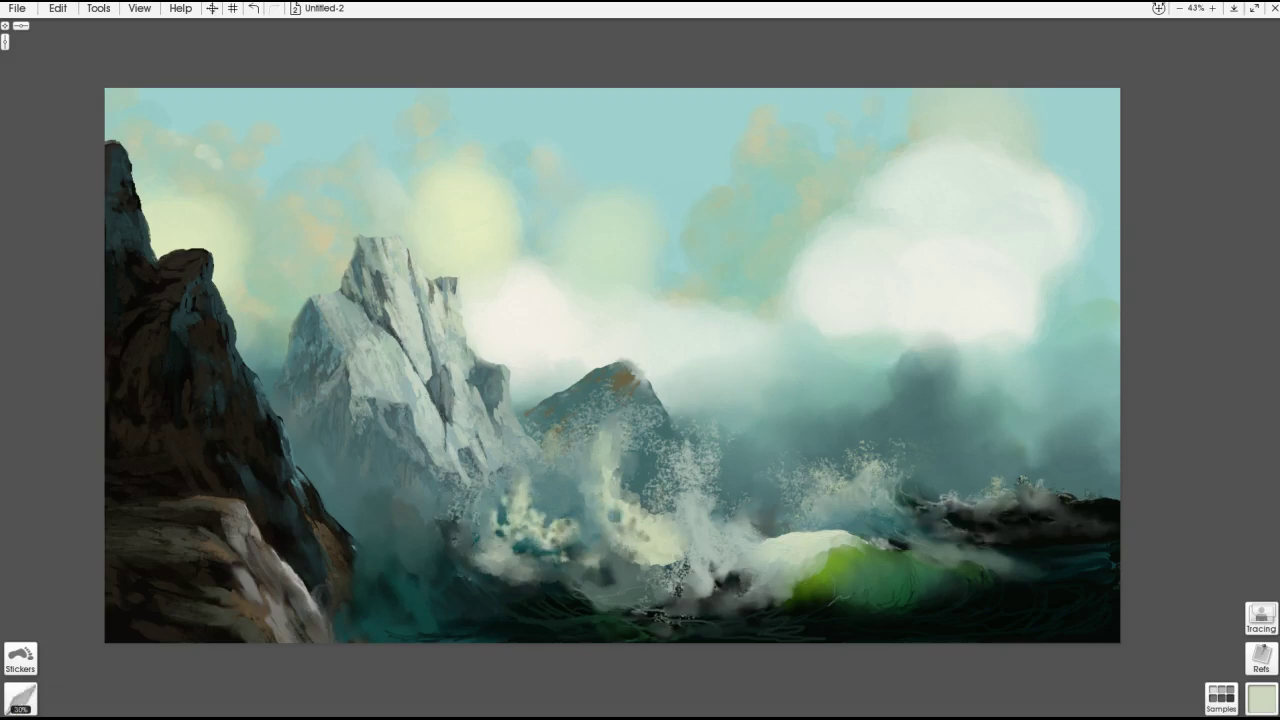
{"action": "left_click_drag", "start_coordinate": [502, 522], "coordinate": [556, 550]}
- Draw grey-green foam streaks on the water near the cliff, smudge them, and extend the cream foam along the green wave's edge
{"action": "left_click", "coordinate": [408, 583], "text": "alt"}
{"action": "mouse_move", "coordinate": [456, 570]}
{"action": "left_mouse_down"}
{"action": "mouse_move", "coordinate": [502, 586]}
{"action": "mouse_move", "coordinate": [410, 580]}
{"action": "mouse_move", "coordinate": [450, 625]}
{"action": "mouse_move", "coordinate": [598, 640]}
{"action": "left_mouse_up"}
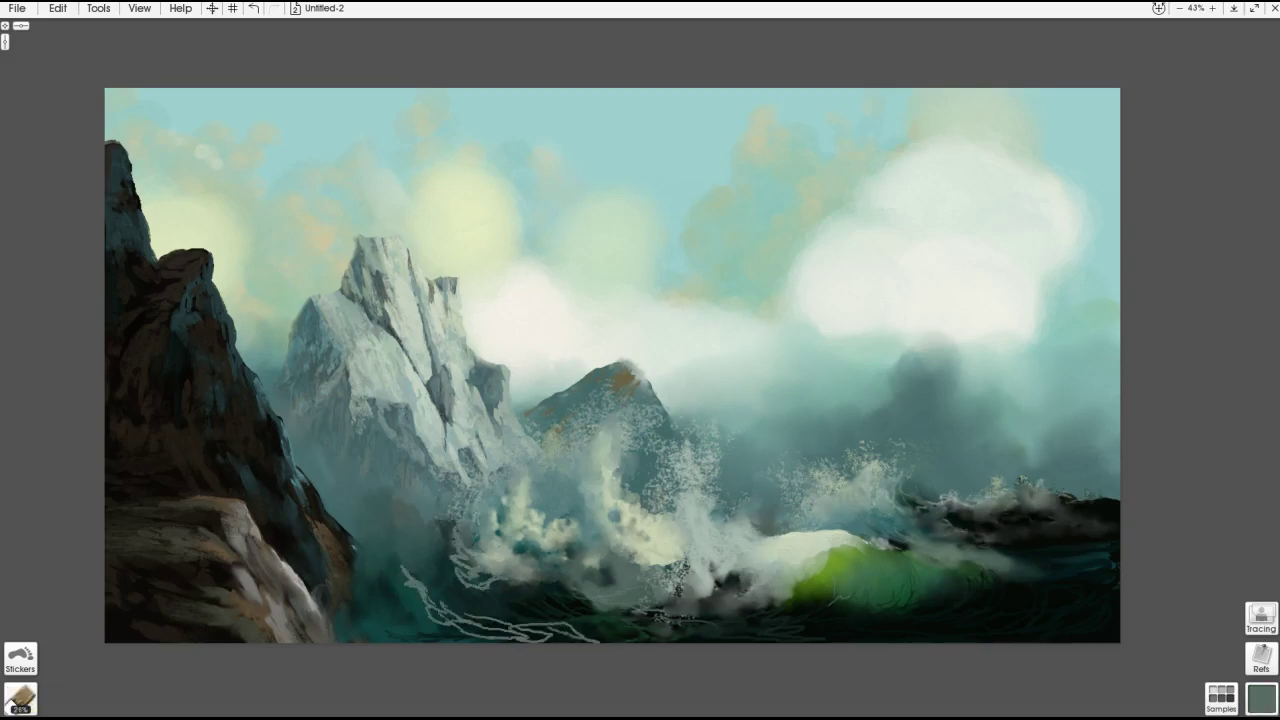
{"action": "key", "text": "p"}
{"action": "left_click_drag", "start_coordinate": [448, 612], "coordinate": [604, 640]}
{"action": "mouse_move", "coordinate": [398, 560]}
{"action": "left_mouse_down"}
{"action": "mouse_move", "coordinate": [455, 625]}
{"action": "mouse_move", "coordinate": [508, 592]}
{"action": "mouse_move", "coordinate": [495, 570]}
{"action": "mouse_move", "coordinate": [552, 558]}
{"action": "left_mouse_up"}
{"action": "mouse_move", "coordinate": [785, 560]}
{"action": "left_mouse_down"}
{"action": "mouse_move", "coordinate": [782, 576]}
{"action": "mouse_move", "coordinate": [740, 578]}
{"action": "mouse_move", "coordinate": [796, 585]}
{"action": "mouse_move", "coordinate": [730, 592]}
{"action": "mouse_move", "coordinate": [784, 600]}
{"action": "left_mouse_up"}
{"action": "mouse_move", "coordinate": [818, 530]}
{"action": "left_mouse_down"}
{"action": "mouse_move", "coordinate": [846, 550]}
{"action": "mouse_move", "coordinate": [895, 546]}
{"action": "mouse_move", "coordinate": [816, 566]}
{"action": "mouse_move", "coordinate": [740, 542]}
{"action": "mouse_move", "coordinate": [738, 520]}
{"action": "left_mouse_up"}
{"action": "left_click_drag", "start_coordinate": [740, 566], "coordinate": [716, 586]}
{"action": "left_click_drag", "start_coordinate": [730, 516], "coordinate": [764, 524]}
{"action": "key", "text": "k"}
{"action": "mouse_move", "coordinate": [812, 555]}
{"action": "left_mouse_down"}
{"action": "mouse_move", "coordinate": [838, 574]}
{"action": "mouse_move", "coordinate": [846, 548]}
{"action": "mouse_move", "coordinate": [888, 540]}
{"action": "mouse_move", "coordinate": [800, 578]}
{"action": "mouse_move", "coordinate": [842, 538]}
{"action": "left_mouse_up"}
- Spatter dense pale foam spray from the cliff's base across the water and up over the small peak
{"action": "key", "text": "s"}
{"action": "left_click_drag", "start_coordinate": [380, 580], "coordinate": [420, 515]}
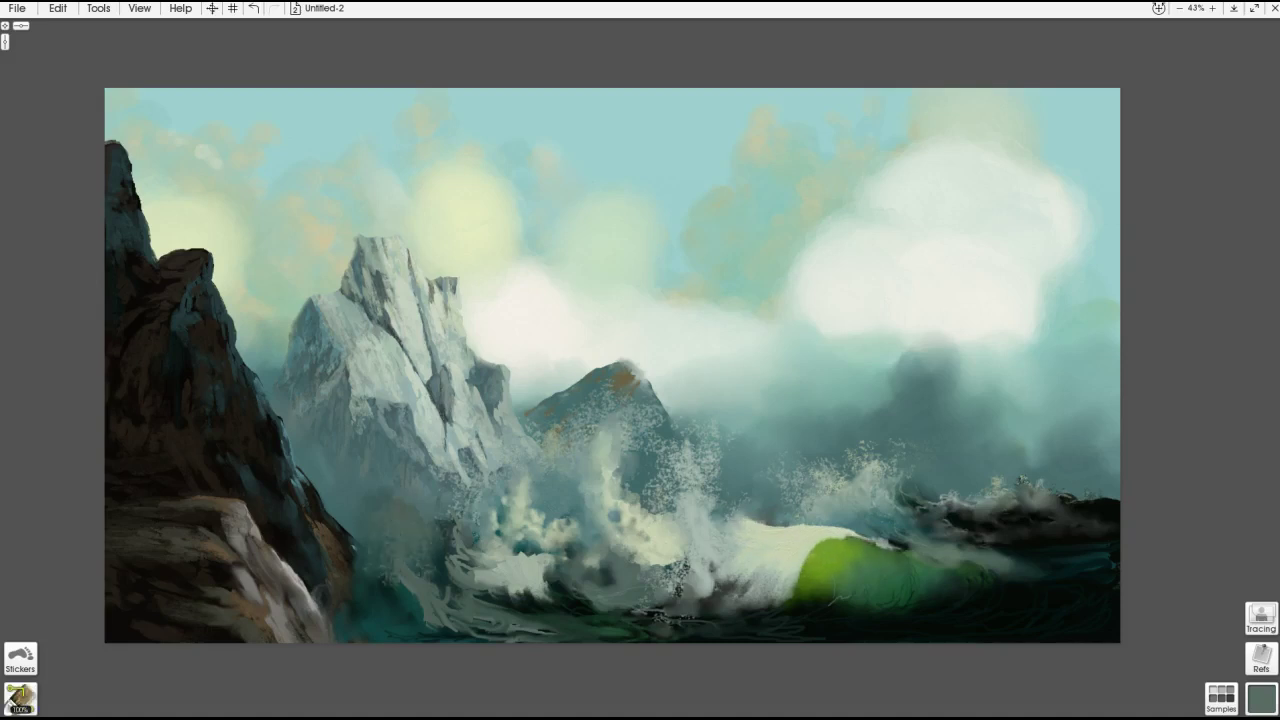
{"action": "left_click_drag", "start_coordinate": [300, 630], "coordinate": [380, 540]}
{"action": "left_click_drag", "start_coordinate": [420, 580], "coordinate": [560, 460]}
{"action": "left_click_drag", "start_coordinate": [450, 500], "coordinate": [600, 600]}
{"action": "left_click_drag", "start_coordinate": [545, 470], "coordinate": [660, 360]}
{"action": "mouse_move", "coordinate": [330, 570]}
{"action": "left_mouse_down"}
{"action": "mouse_move", "coordinate": [560, 620]}
{"action": "mouse_move", "coordinate": [615, 480]}
{"action": "mouse_move", "coordinate": [662, 490]}
{"action": "left_mouse_up"}
- Build up a curling grey splash at the foot of the green wave, with ripples below and extra foam in the plumes
{"action": "left_click_drag", "start_coordinate": [526, 618], "coordinate": [570, 600]}
{"action": "left_click_drag", "start_coordinate": [492, 632], "coordinate": [584, 598]}
{"action": "left_click_drag", "start_coordinate": [716, 526], "coordinate": [758, 490]}
{"action": "left_click_drag", "start_coordinate": [758, 616], "coordinate": [780, 600]}
{"action": "mouse_move", "coordinate": [688, 618]}
{"action": "left_mouse_down"}
{"action": "mouse_move", "coordinate": [785, 600]}
{"action": "mouse_move", "coordinate": [632, 572]}
{"action": "mouse_move", "coordinate": [700, 560]}
{"action": "left_mouse_up"}
{"action": "left_click_drag", "start_coordinate": [716, 512], "coordinate": [756, 470]}
{"action": "mouse_move", "coordinate": [530, 640]}
{"action": "left_mouse_down"}
{"action": "mouse_move", "coordinate": [576, 614]}
{"action": "mouse_move", "coordinate": [508, 604]}
{"action": "mouse_move", "coordinate": [430, 636]}
{"action": "mouse_move", "coordinate": [622, 614]}
{"action": "mouse_move", "coordinate": [596, 604]}
{"action": "mouse_move", "coordinate": [472, 634]}
{"action": "mouse_move", "coordinate": [546, 628]}
{"action": "left_mouse_up"}
{"action": "left_click_drag", "start_coordinate": [556, 566], "coordinate": [536, 534]}
{"action": "left_click_drag", "start_coordinate": [530, 590], "coordinate": [520, 546]}
{"action": "left_click_drag", "start_coordinate": [614, 520], "coordinate": [524, 532]}
{"action": "left_click_drag", "start_coordinate": [610, 518], "coordinate": [598, 498]}
{"action": "left_click_drag", "start_coordinate": [530, 540], "coordinate": [512, 506]}
{"action": "left_click_drag", "start_coordinate": [758, 478], "coordinate": [726, 516]}
- Spatter foam beneath the grey splash, along the green wave's crest, and over the dark water and far end of the swell
{"action": "key", "text": "k"}
{"action": "left_click_drag", "start_coordinate": [610, 596], "coordinate": [666, 626]}
{"action": "left_click_drag", "start_coordinate": [686, 640], "coordinate": [774, 618]}
{"action": "left_click_drag", "start_coordinate": [812, 556], "coordinate": [880, 516]}
{"action": "left_click_drag", "start_coordinate": [886, 538], "coordinate": [906, 554]}
{"action": "left_click_drag", "start_coordinate": [996, 568], "coordinate": [1068, 552]}
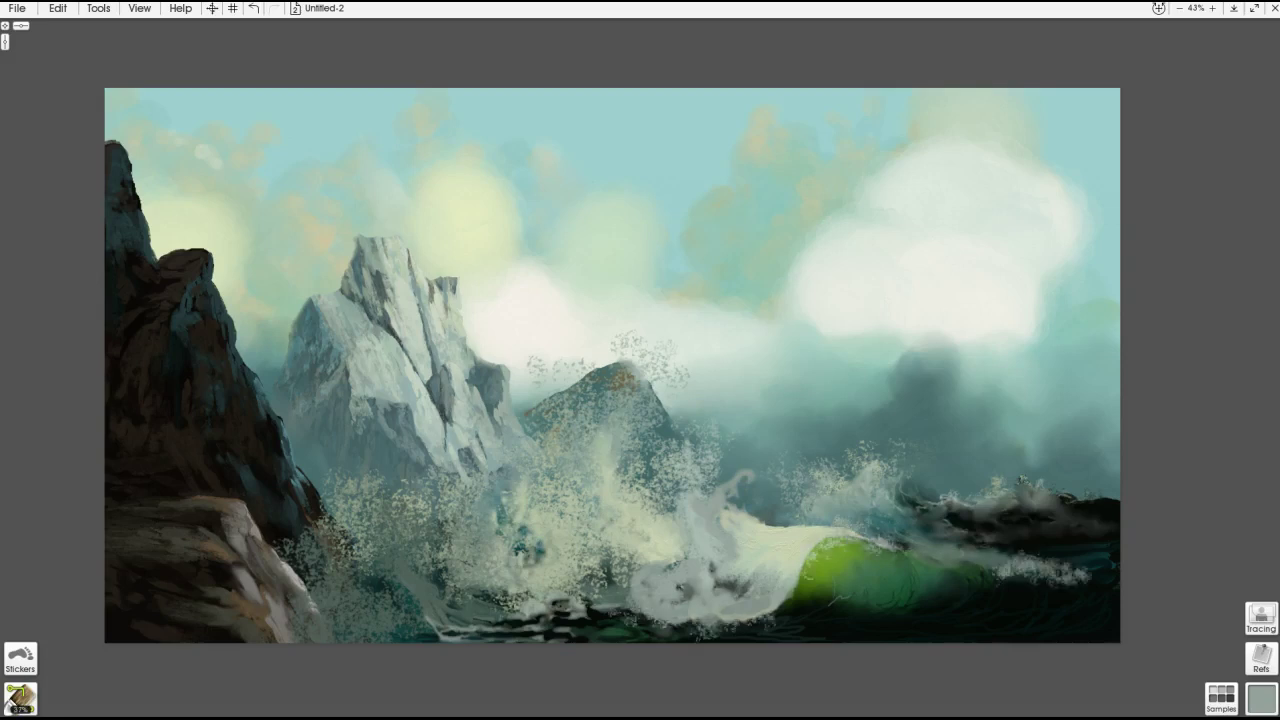
{"action": "left_click_drag", "start_coordinate": [970, 600], "coordinate": [1116, 584]}
{"action": "left_click_drag", "start_coordinate": [852, 640], "coordinate": [936, 614]}
{"action": "left_click_drag", "start_coordinate": [1050, 540], "coordinate": [1110, 462]}
- Dab faint blue-grey texture into the upper sky and soften it with the palette knife
{"action": "left_click_drag", "start_coordinate": [1086, 130], "coordinate": [1102, 118]}
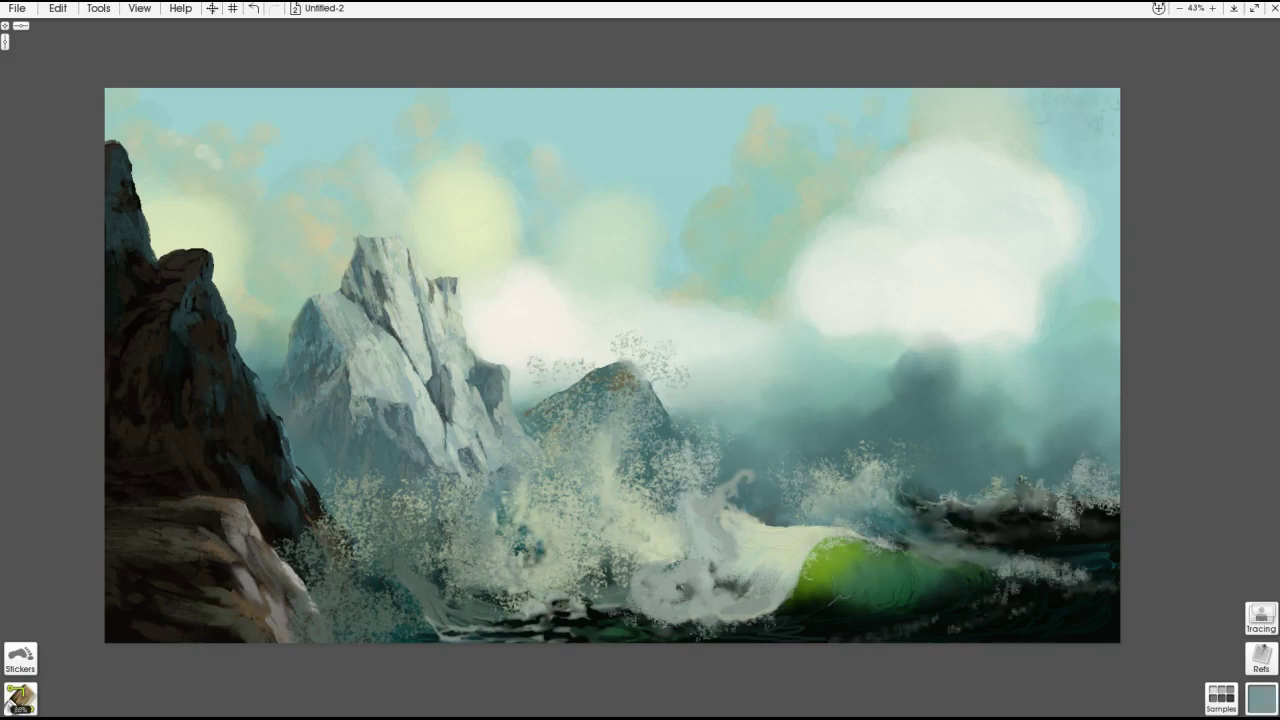
{"action": "key", "text": "p"}
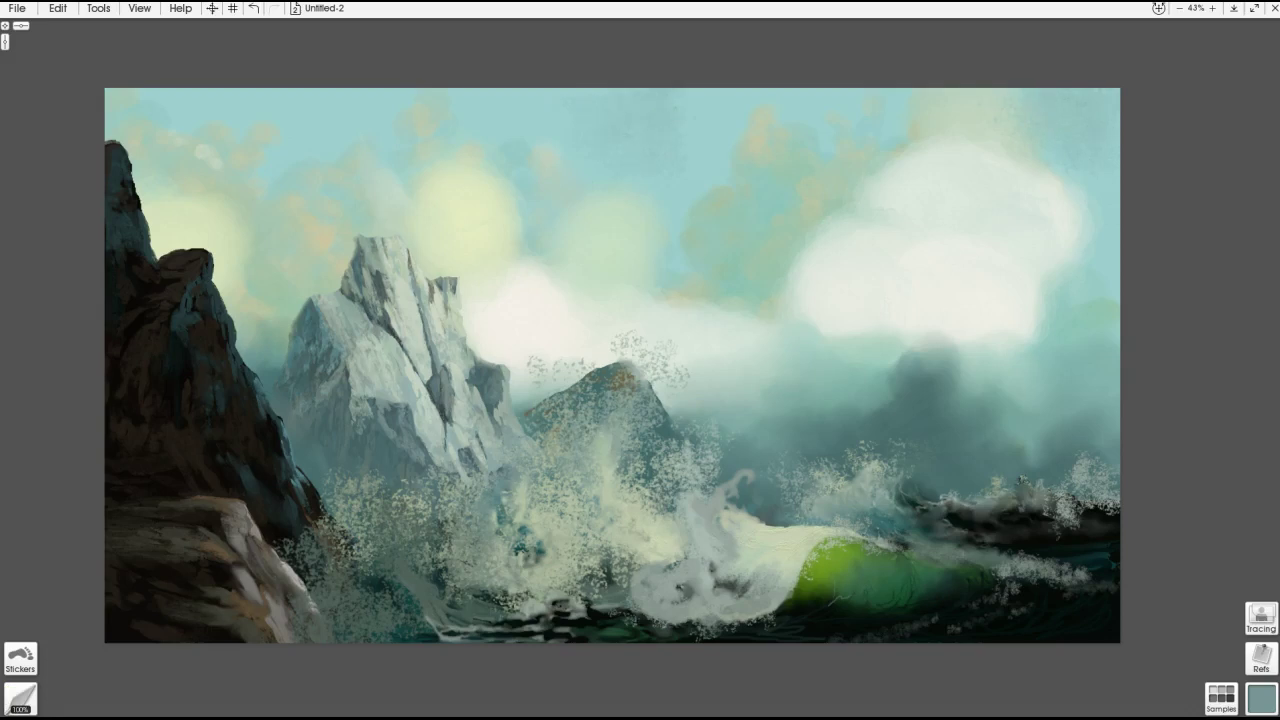
{"action": "key", "text": "a"}
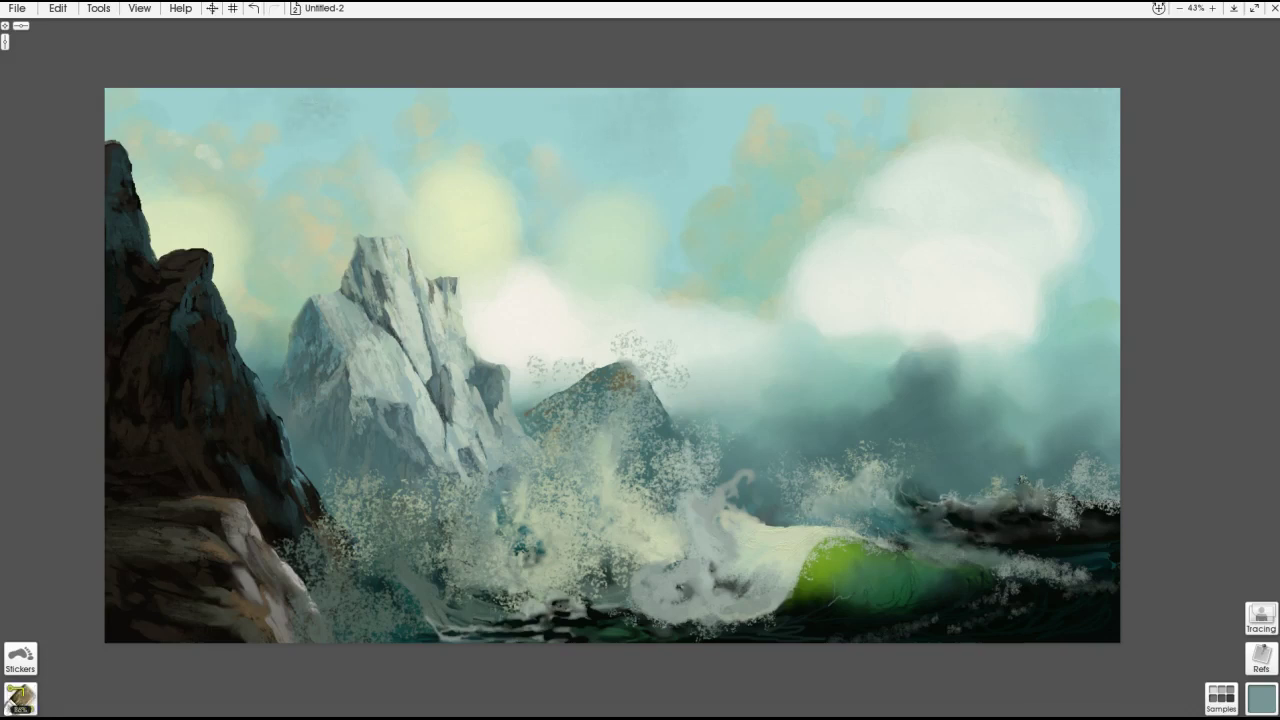
{"action": "key", "text": "p"}
- Paint a dark dragon with folded wings and a horned head perched on top of the small peak
{"action": "key", "text": "o"}
{"action": "mouse_move", "coordinate": [628, 308]}
{"action": "left_mouse_down"}
{"action": "mouse_move", "coordinate": [612, 365]}
{"action": "mouse_move", "coordinate": [644, 318]}
{"action": "mouse_move", "coordinate": [532, 410]}
{"action": "left_mouse_up"}
{"action": "mouse_move", "coordinate": [600, 340]}
{"action": "left_mouse_down"}
{"action": "mouse_move", "coordinate": [628, 370]}
{"action": "mouse_move", "coordinate": [570, 370]}
{"action": "left_mouse_up"}
{"action": "scroll", "coordinate": [606, 349], "scroll_direction": "up", "scroll_amount": 4}
{"action": "mouse_move", "coordinate": [597, 262]}
{"action": "left_mouse_down"}
{"action": "mouse_move", "coordinate": [613, 329]}
{"action": "mouse_move", "coordinate": [586, 388]}
{"action": "mouse_move", "coordinate": [616, 382]}
{"action": "mouse_move", "coordinate": [660, 314]}
{"action": "left_mouse_up"}
{"action": "left_click_drag", "start_coordinate": [586, 352], "coordinate": [566, 318]}
{"action": "left_click_drag", "start_coordinate": [470, 430], "coordinate": [530, 380]}
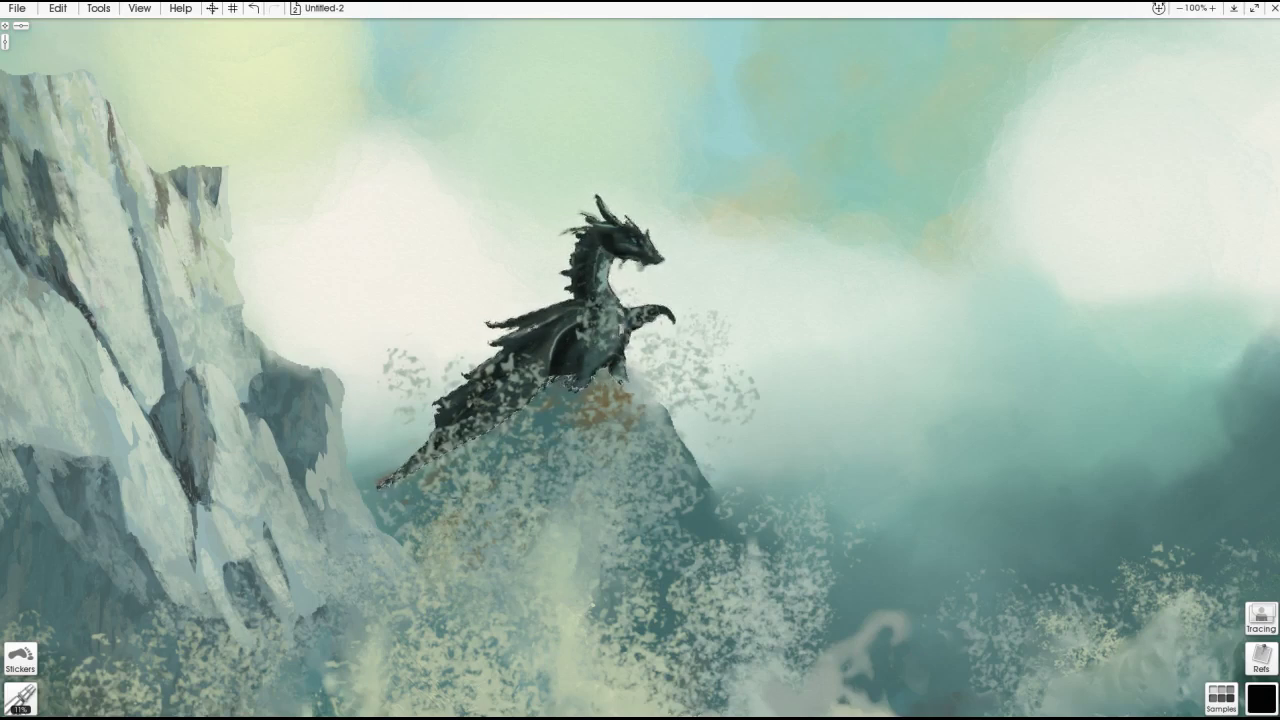
- Smooth the shading on the dragon's body and paint pale highlights along its chest and wing edge
{"action": "key", "text": "e"}
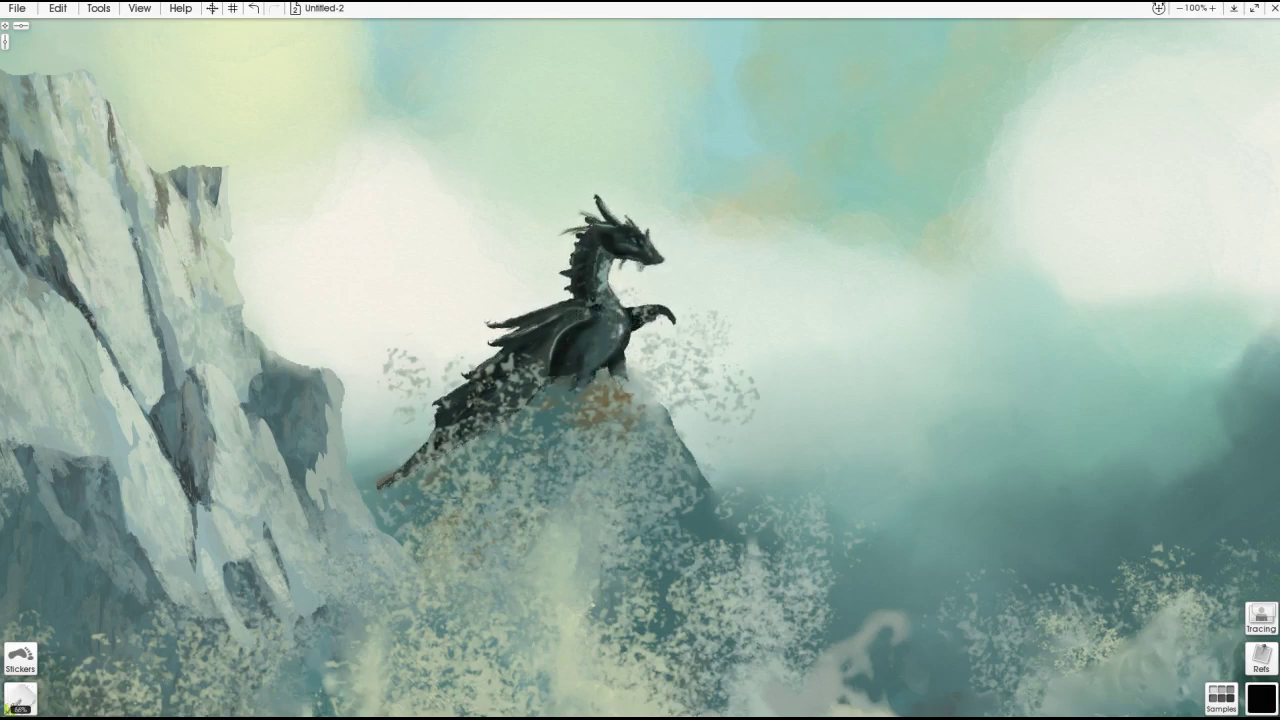
{"action": "key", "text": "ctrl+shift+e"}
{"action": "key", "text": "p"}
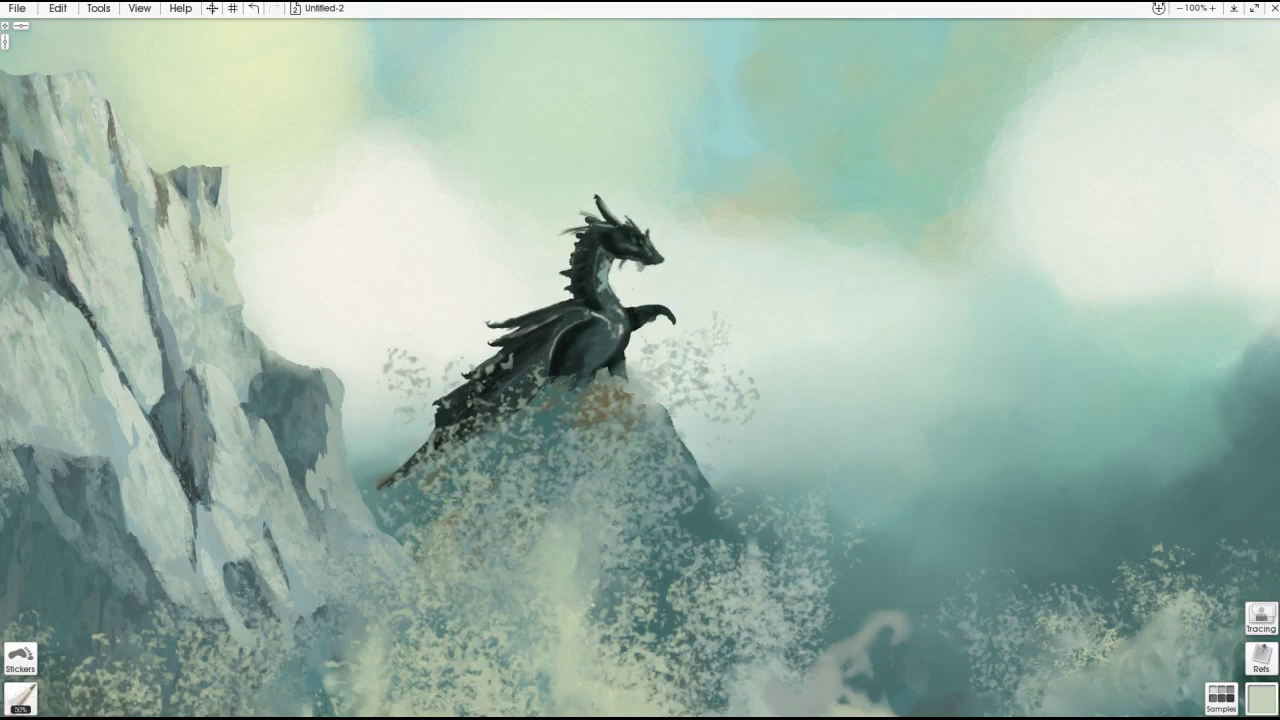
{"action": "left_click_drag", "start_coordinate": [600, 340], "coordinate": [560, 325]}
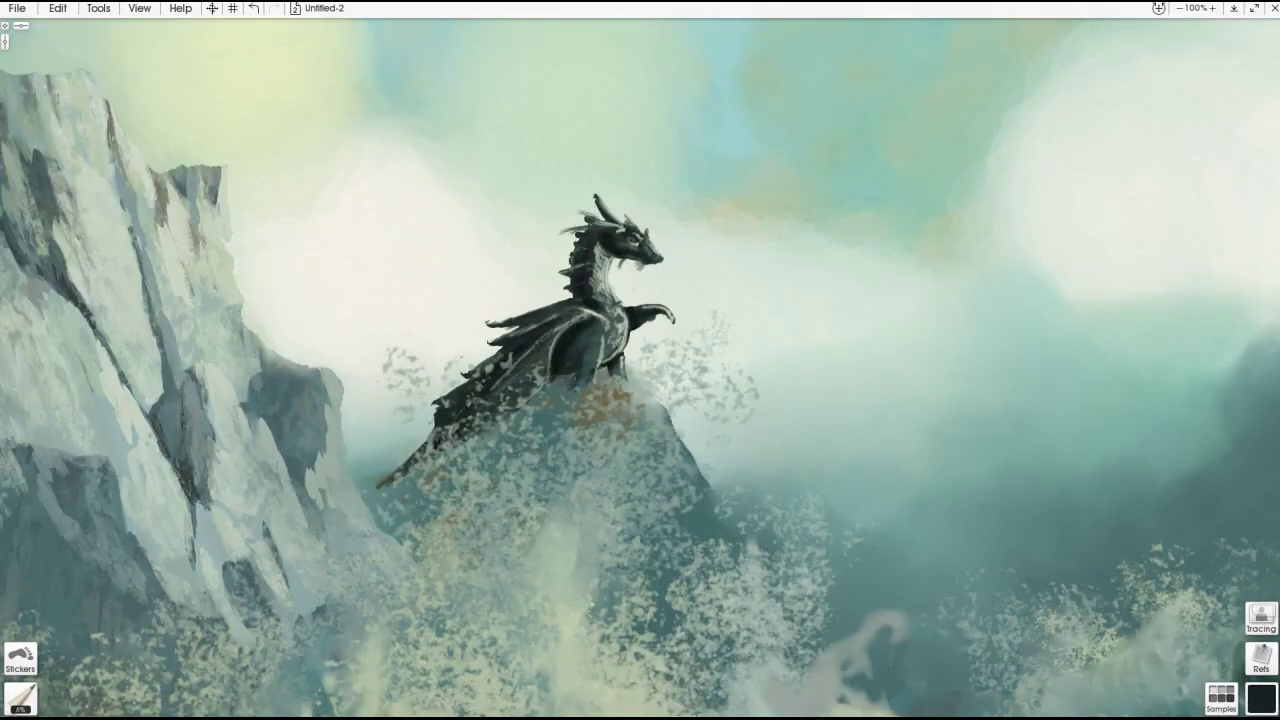
- Detail the dragon's neck scales and face, and draw longer horns, head frills and pointed neck spines
{"action": "left_click_drag", "start_coordinate": [612, 258], "coordinate": [612, 358]}
{"action": "left_click_drag", "start_coordinate": [620, 305], "coordinate": [604, 362]}
{"action": "left_click_drag", "start_coordinate": [572, 238], "coordinate": [572, 256]}
{"action": "mouse_move", "coordinate": [635, 260]}
{"action": "left_mouse_down"}
{"action": "mouse_move", "coordinate": [635, 282]}
{"action": "mouse_move", "coordinate": [651, 286]}
{"action": "mouse_move", "coordinate": [652, 244]}
{"action": "left_mouse_up"}
{"action": "left_click_drag", "start_coordinate": [654, 236], "coordinate": [594, 175]}
{"action": "left_click_drag", "start_coordinate": [602, 230], "coordinate": [550, 226]}
{"action": "mouse_move", "coordinate": [600, 220]}
{"action": "left_mouse_down"}
{"action": "mouse_move", "coordinate": [554, 192]}
{"action": "mouse_move", "coordinate": [568, 200]}
{"action": "left_mouse_up"}
{"action": "left_click_drag", "start_coordinate": [594, 204], "coordinate": [550, 190]}
{"action": "mouse_move", "coordinate": [574, 252]}
{"action": "left_mouse_down"}
{"action": "mouse_move", "coordinate": [546, 248]}
{"action": "mouse_move", "coordinate": [542, 274]}
{"action": "mouse_move", "coordinate": [552, 258]}
{"action": "left_mouse_up"}
{"action": "mouse_move", "coordinate": [574, 298]}
{"action": "left_mouse_down"}
{"action": "mouse_move", "coordinate": [550, 286]}
{"action": "mouse_move", "coordinate": [550, 258]}
{"action": "left_mouse_up"}
{"action": "left_click_drag", "start_coordinate": [582, 236], "coordinate": [554, 226]}
- Refine the dragon's wing folds, front legs and wing claw with fine dark and light strokes
{"action": "left_click_drag", "start_coordinate": [542, 352], "coordinate": [512, 392]}
{"action": "left_click_drag", "start_coordinate": [530, 366], "coordinate": [514, 380]}
{"action": "left_click_drag", "start_coordinate": [604, 338], "coordinate": [588, 382]}
{"action": "left_click_drag", "start_coordinate": [620, 370], "coordinate": [610, 382]}
{"action": "left_click_drag", "start_coordinate": [610, 346], "coordinate": [606, 362]}
{"action": "left_click_drag", "start_coordinate": [610, 354], "coordinate": [540, 390]}
{"action": "left_click_drag", "start_coordinate": [628, 340], "coordinate": [624, 378]}
{"action": "left_click_drag", "start_coordinate": [506, 316], "coordinate": [482, 330]}
{"action": "left_click_drag", "start_coordinate": [494, 358], "coordinate": [474, 370]}
{"action": "key", "text": "bracketleft"}
{"action": "key", "text": "ctrl+z"}
{"action": "key", "text": "ctrl+y"}
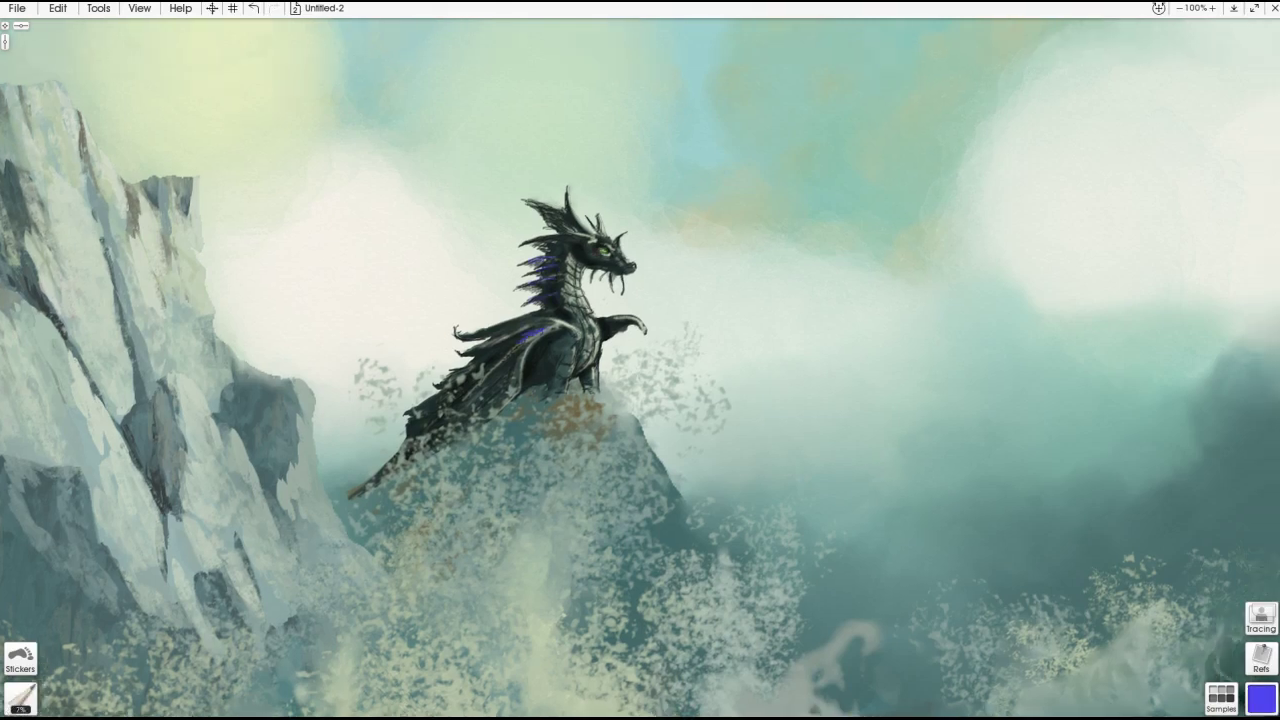
- Tint the dragon's wing membranes with blue-violet at the top, purple on the lower fold and green between them
{"action": "left_click_drag", "start_coordinate": [516, 342], "coordinate": [542, 330]}
{"action": "left_click_drag", "start_coordinate": [530, 332], "coordinate": [550, 320]}
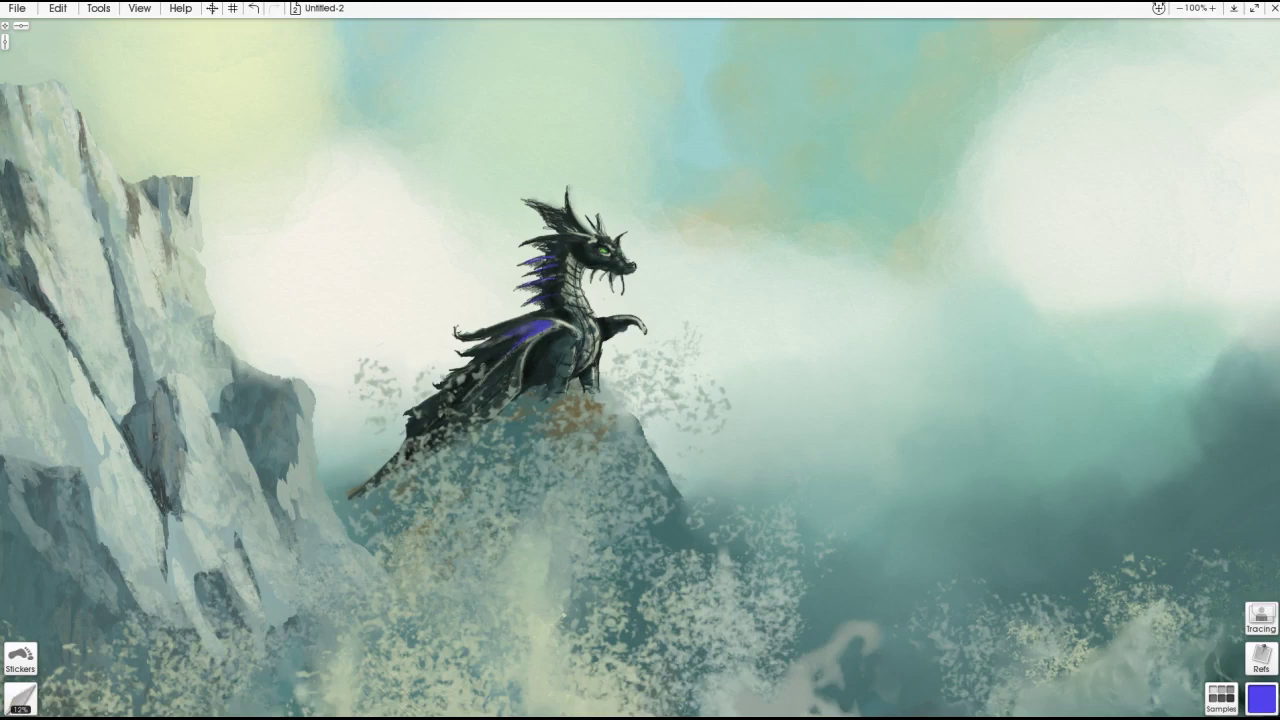
{"action": "left_click_drag", "start_coordinate": [480, 405], "coordinate": [505, 370]}
{"action": "left_click_drag", "start_coordinate": [500, 390], "coordinate": [522, 350]}
{"action": "key", "text": "bracketright"}
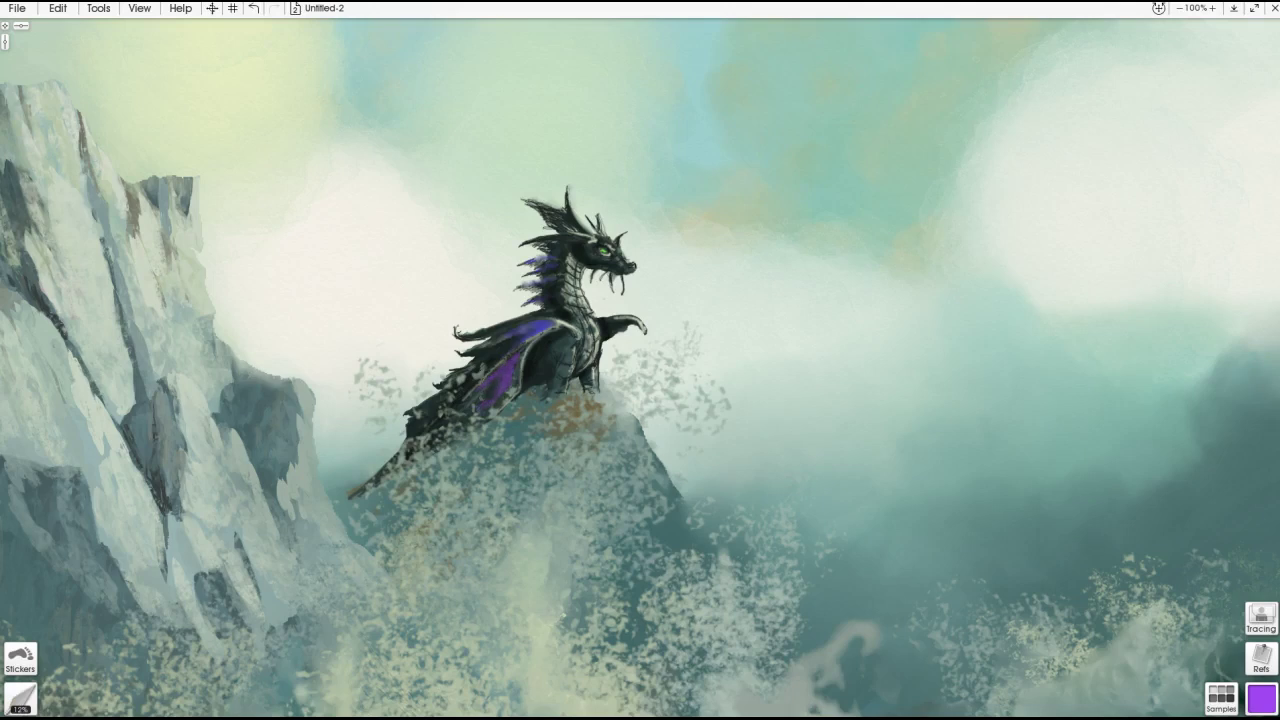
{"action": "left_click_drag", "start_coordinate": [470, 380], "coordinate": [522, 336]}
{"action": "left_click_drag", "start_coordinate": [466, 382], "coordinate": [482, 370]}
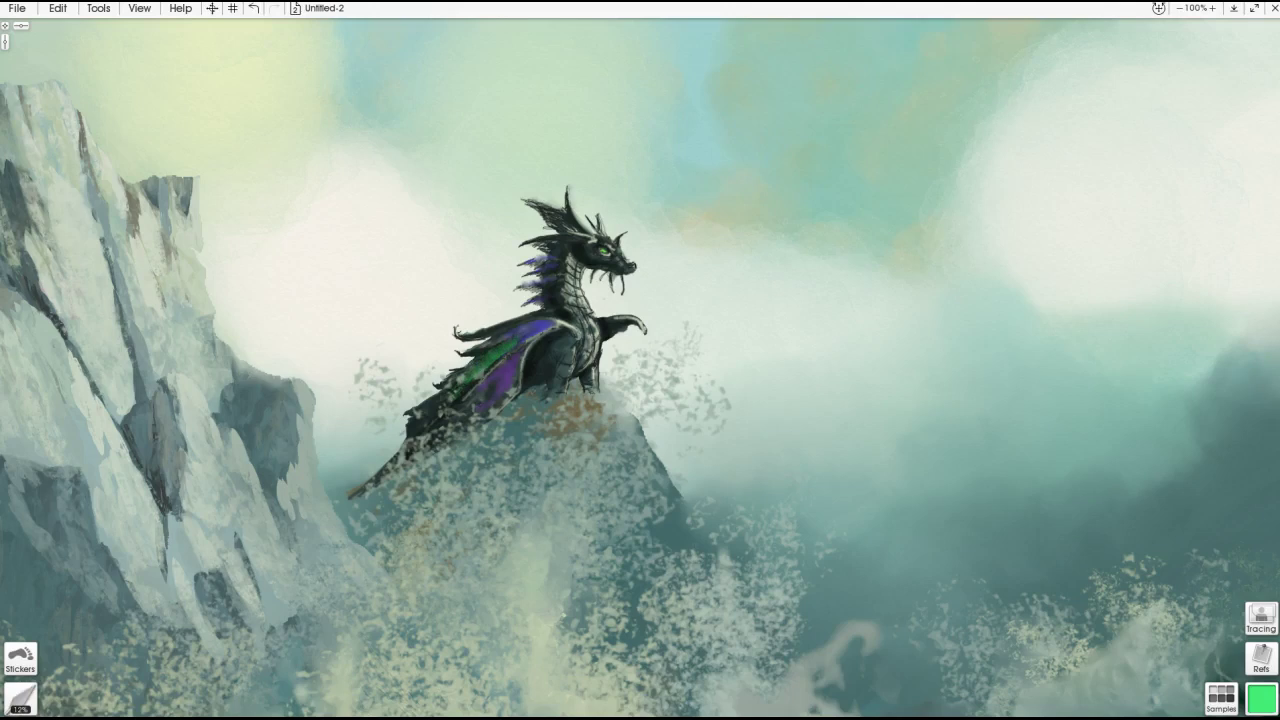
- Tint the dragon's face, head frills and crest with violet and blue, undoing the last stroke
{"action": "left_click_drag", "start_coordinate": [584, 266], "coordinate": [602, 262]}
{"action": "left_click_drag", "start_coordinate": [530, 240], "coordinate": [596, 252]}
{"action": "mouse_move", "coordinate": [562, 206]}
{"action": "left_mouse_down"}
{"action": "mouse_move", "coordinate": [576, 222]}
{"action": "mouse_move", "coordinate": [556, 210]}
{"action": "left_mouse_up"}
{"action": "key", "text": "bracketright"}
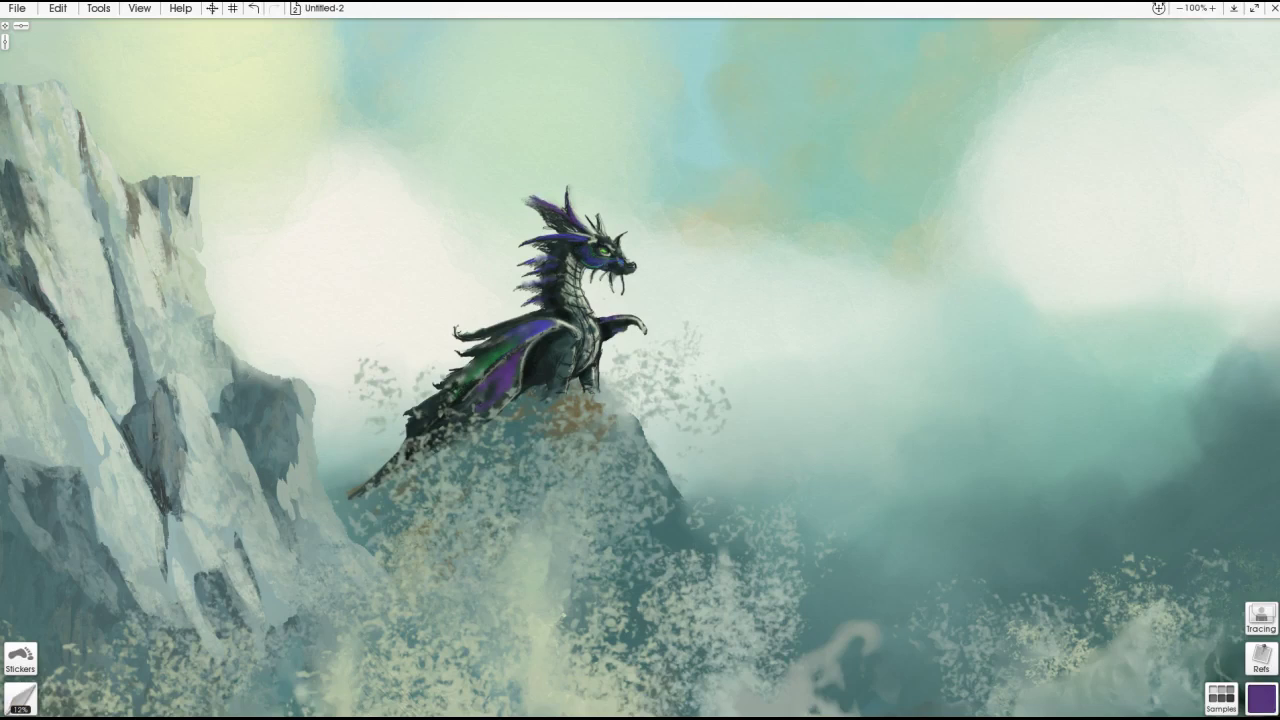
{"action": "key", "text": "ctrl+z"}
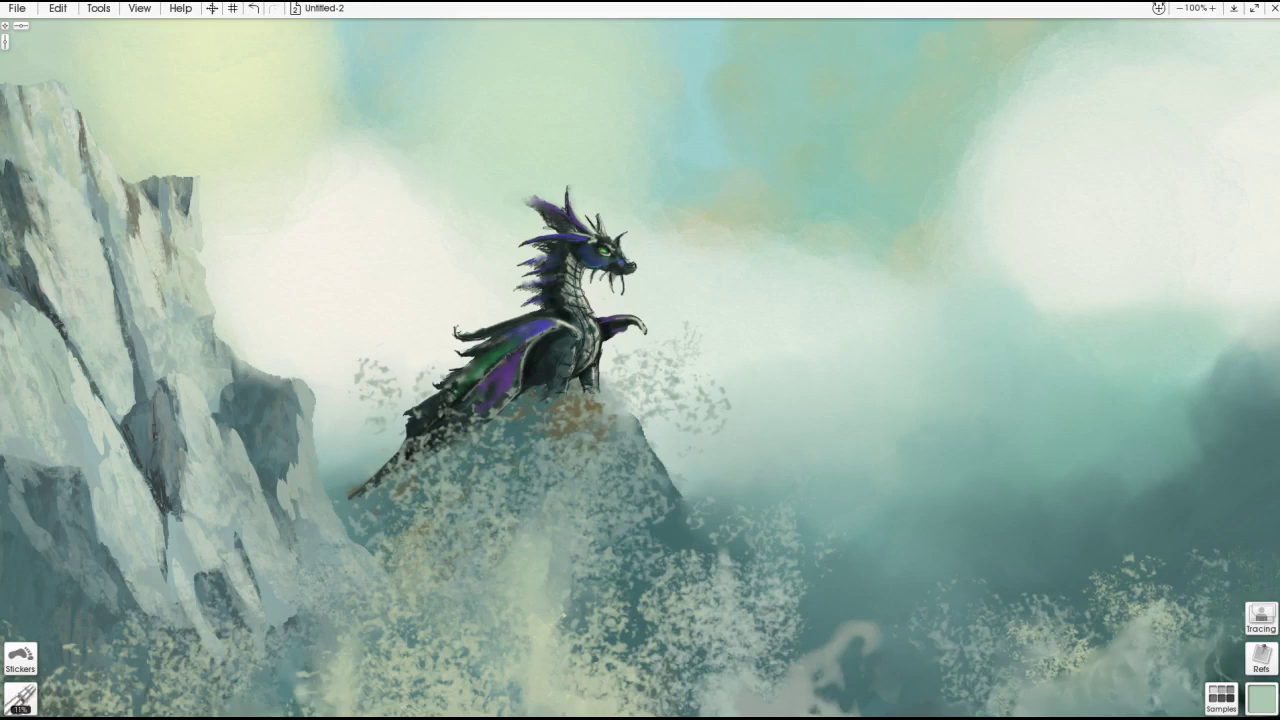
{"action": "mouse_move", "coordinate": [500, 410]}
{"action": "left_mouse_down"}
{"action": "mouse_move", "coordinate": [470, 430]}
{"action": "mouse_move", "coordinate": [560, 400]}
{"action": "mouse_move", "coordinate": [400, 500]}
{"action": "mouse_move", "coordinate": [620, 440]}
{"action": "mouse_move", "coordinate": [620, 380]}
{"action": "left_mouse_up"}
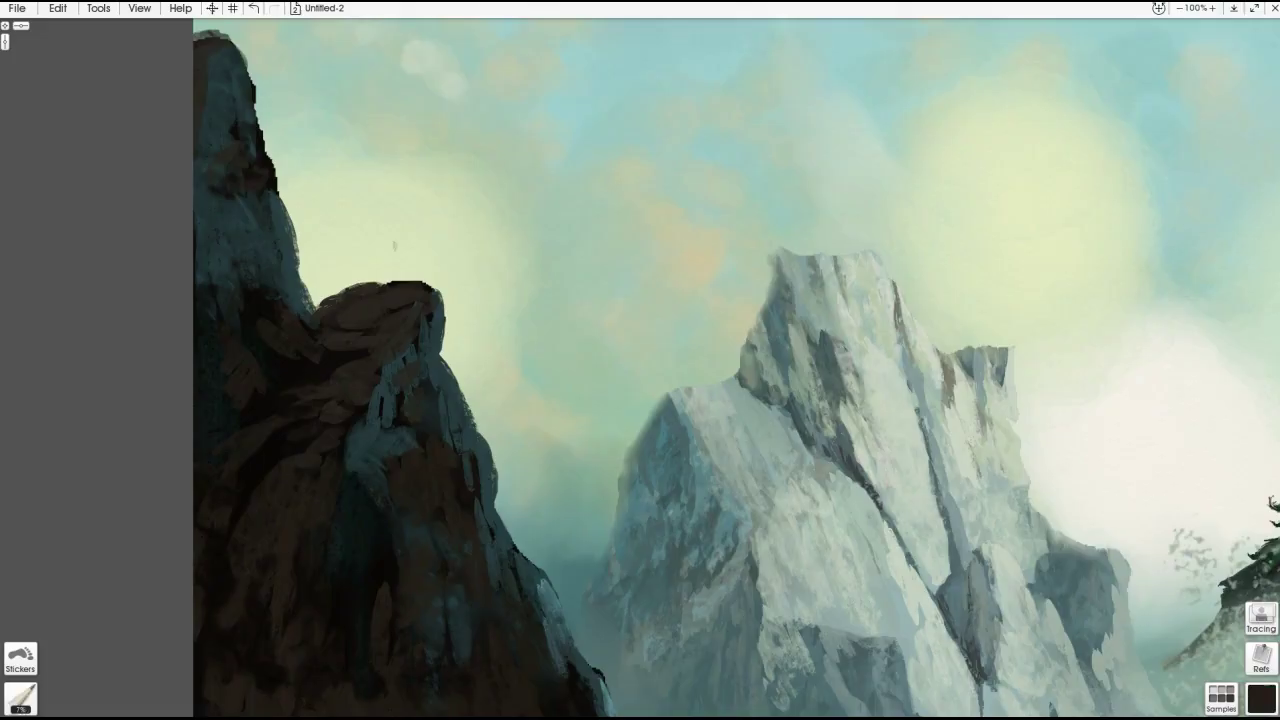
- Paint a tiny dark warrior silhouette holding an upright weapon on top of the brown cliff ledge
{"action": "mouse_move", "coordinate": [396, 240]}
{"action": "left_mouse_down"}
{"action": "mouse_move", "coordinate": [437, 279]}
{"action": "mouse_move", "coordinate": [404, 280]}
{"action": "mouse_move", "coordinate": [414, 256]}
{"action": "left_mouse_up"}
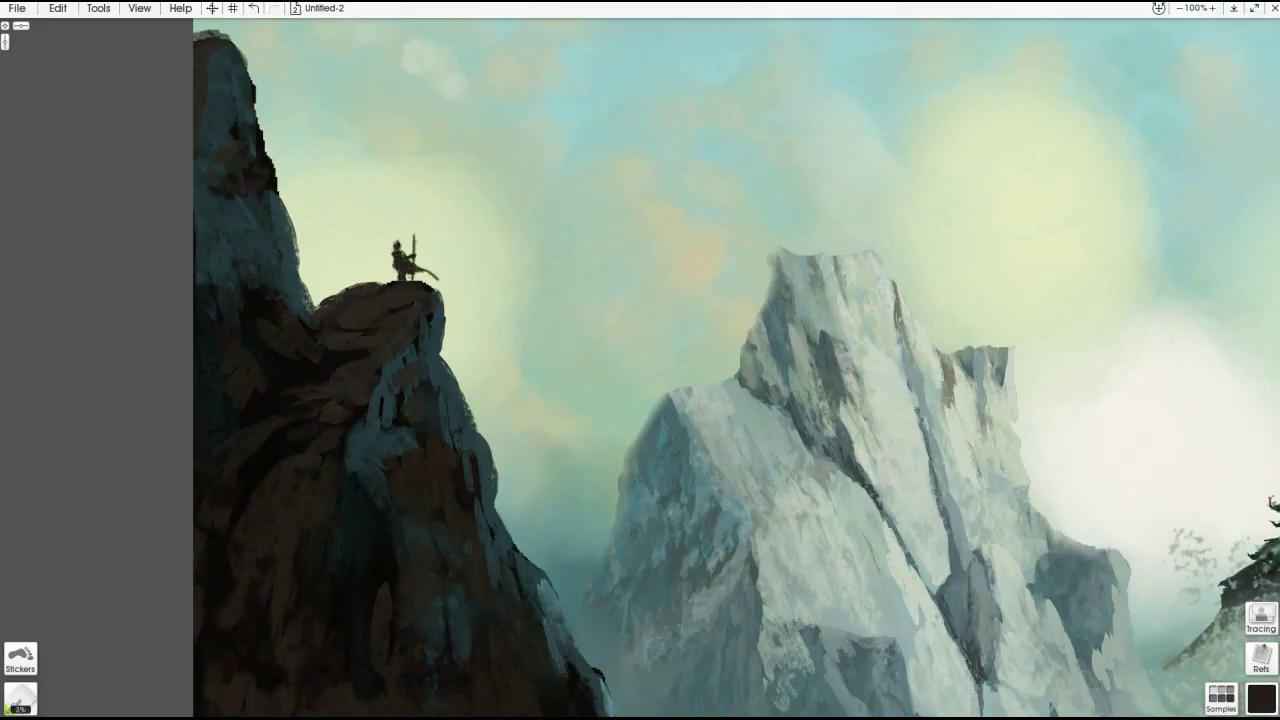
{"action": "key", "text": "ctrl+minus"}
{"action": "key", "text": "ctrl+minus"}
- Spray pale yellow-green foam over the central splash, the foot of the cliff and the crests of the waves on the right
{"action": "left_click_drag", "start_coordinate": [630, 380], "coordinate": [780, 330]}
{"action": "left_click_drag", "start_coordinate": [680, 370], "coordinate": [840, 340]}
{"action": "mouse_move", "coordinate": [560, 380]}
{"action": "left_mouse_down"}
{"action": "mouse_move", "coordinate": [680, 340]}
{"action": "mouse_move", "coordinate": [795, 372]}
{"action": "mouse_move", "coordinate": [630, 340]}
{"action": "mouse_move", "coordinate": [720, 310]}
{"action": "left_mouse_up"}
{"action": "left_click_drag", "start_coordinate": [730, 390], "coordinate": [865, 395]}
{"action": "left_click_drag", "start_coordinate": [580, 380], "coordinate": [850, 370]}
{"action": "left_click_drag", "start_coordinate": [740, 440], "coordinate": [760, 600]}
{"action": "mouse_move", "coordinate": [680, 600]}
{"action": "left_mouse_down"}
{"action": "mouse_move", "coordinate": [820, 580]}
{"action": "mouse_move", "coordinate": [960, 520]}
{"action": "left_mouse_up"}
{"action": "left_click_drag", "start_coordinate": [660, 560], "coordinate": [620, 470]}
{"action": "mouse_move", "coordinate": [600, 590]}
{"action": "left_mouse_down"}
{"action": "mouse_move", "coordinate": [580, 420]}
{"action": "mouse_move", "coordinate": [470, 440]}
{"action": "left_mouse_up"}
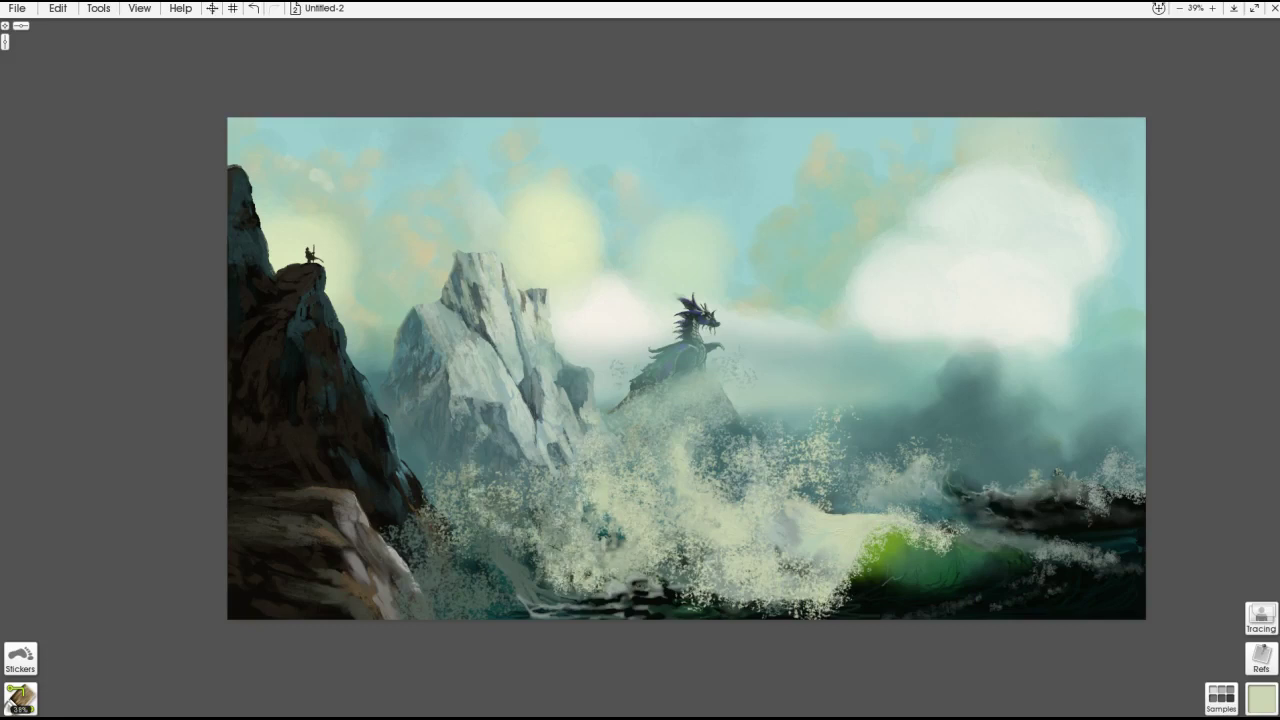
{"action": "left_click_drag", "start_coordinate": [510, 540], "coordinate": [440, 450]}
{"action": "left_click_drag", "start_coordinate": [1130, 500], "coordinate": [1040, 472]}
{"action": "left_click_drag", "start_coordinate": [940, 482], "coordinate": [905, 420]}
{"action": "mouse_move", "coordinate": [870, 502]}
{"action": "left_mouse_down"}
{"action": "mouse_move", "coordinate": [838, 480]}
{"action": "mouse_move", "coordinate": [880, 452]}
{"action": "mouse_move", "coordinate": [892, 410]}
{"action": "left_mouse_up"}
- Paint a bright yellow glow inside the curling green wave with a larger soft brush, undoing one stroke
{"action": "scroll", "coordinate": [895, 625], "scroll_direction": "up", "scroll_amount": 5}
{"action": "mouse_move", "coordinate": [885, 470]}
{"action": "left_mouse_down"}
{"action": "mouse_move", "coordinate": [905, 405]}
{"action": "mouse_move", "coordinate": [830, 410]}
{"action": "mouse_move", "coordinate": [878, 418]}
{"action": "mouse_move", "coordinate": [906, 402]}
{"action": "left_mouse_up"}
{"action": "key", "text": "bracketright"}
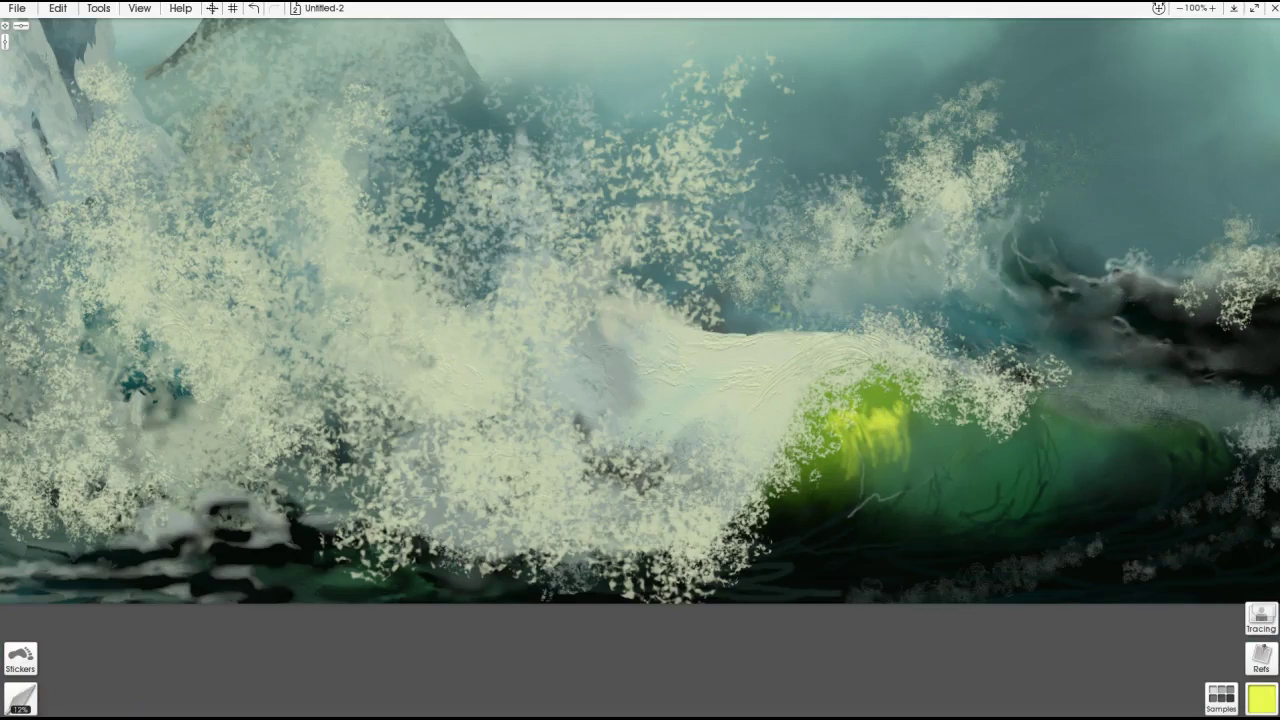
{"action": "key", "text": "bracketright"}
{"action": "mouse_move", "coordinate": [865, 425]}
{"action": "left_mouse_down"}
{"action": "mouse_move", "coordinate": [900, 418]}
{"action": "mouse_move", "coordinate": [875, 450]}
{"action": "mouse_move", "coordinate": [830, 420]}
{"action": "mouse_move", "coordinate": [850, 475]}
{"action": "mouse_move", "coordinate": [850, 395]}
{"action": "mouse_move", "coordinate": [890, 385]}
{"action": "left_mouse_up"}
{"action": "key", "text": "ctrl+z"}
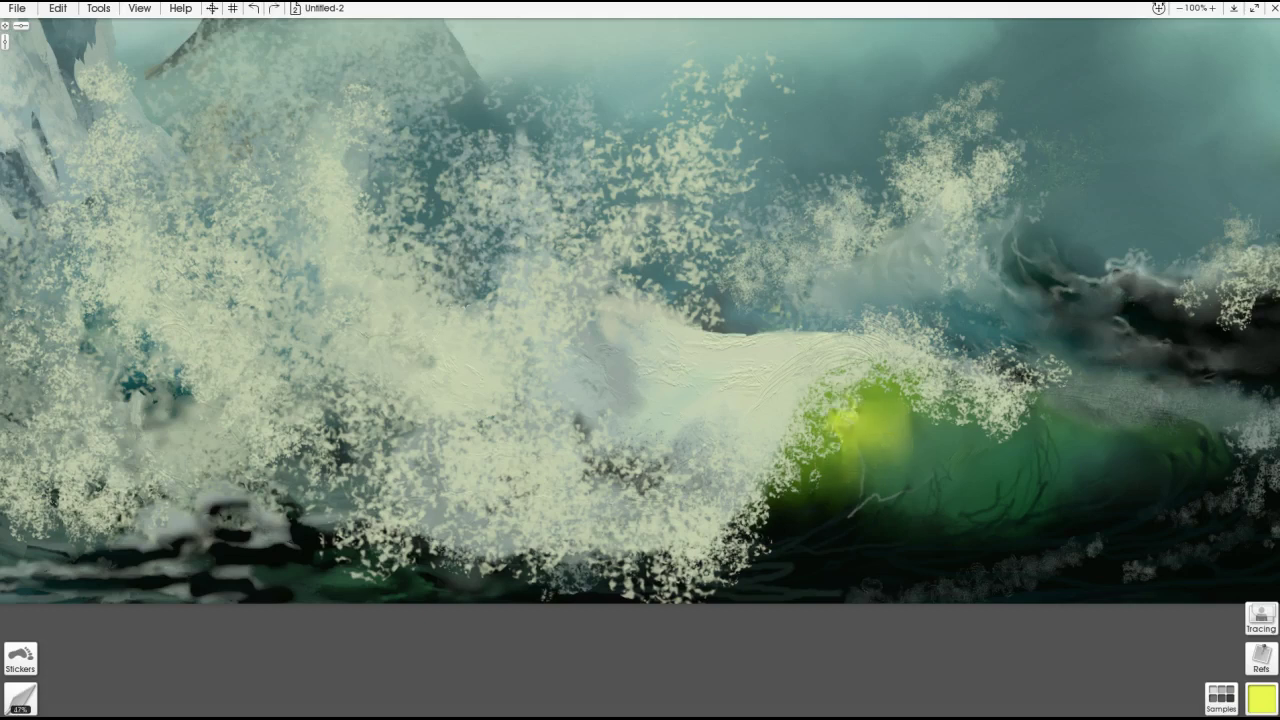
{"action": "left_click_drag", "start_coordinate": [835, 446], "coordinate": [842, 466]}
- Brighten the middle of the curling wave with vivid green and blend it into the yellow glow
{"action": "key", "text": "b"}
{"action": "left_click_drag", "start_coordinate": [930, 442], "coordinate": [958, 420]}
{"action": "mouse_move", "coordinate": [918, 466]}
{"action": "left_mouse_down"}
{"action": "mouse_move", "coordinate": [984, 426]}
{"action": "mouse_move", "coordinate": [1025, 455]}
{"action": "mouse_move", "coordinate": [965, 488]}
{"action": "left_mouse_up"}
{"action": "left_click_drag", "start_coordinate": [975, 445], "coordinate": [940, 478]}
{"action": "key", "text": "k"}
{"action": "mouse_move", "coordinate": [955, 420]}
{"action": "left_mouse_down"}
{"action": "mouse_move", "coordinate": [925, 478]}
{"action": "mouse_move", "coordinate": [990, 425]}
{"action": "left_mouse_up"}
{"action": "mouse_move", "coordinate": [985, 482]}
{"action": "left_mouse_down"}
{"action": "mouse_move", "coordinate": [1015, 458]}
{"action": "mouse_move", "coordinate": [930, 440]}
{"action": "mouse_move", "coordinate": [930, 416]}
{"action": "left_mouse_up"}
{"action": "left_click_drag", "start_coordinate": [950, 462], "coordinate": [956, 436]}
{"action": "left_click_drag", "start_coordinate": [974, 494], "coordinate": [984, 484]}
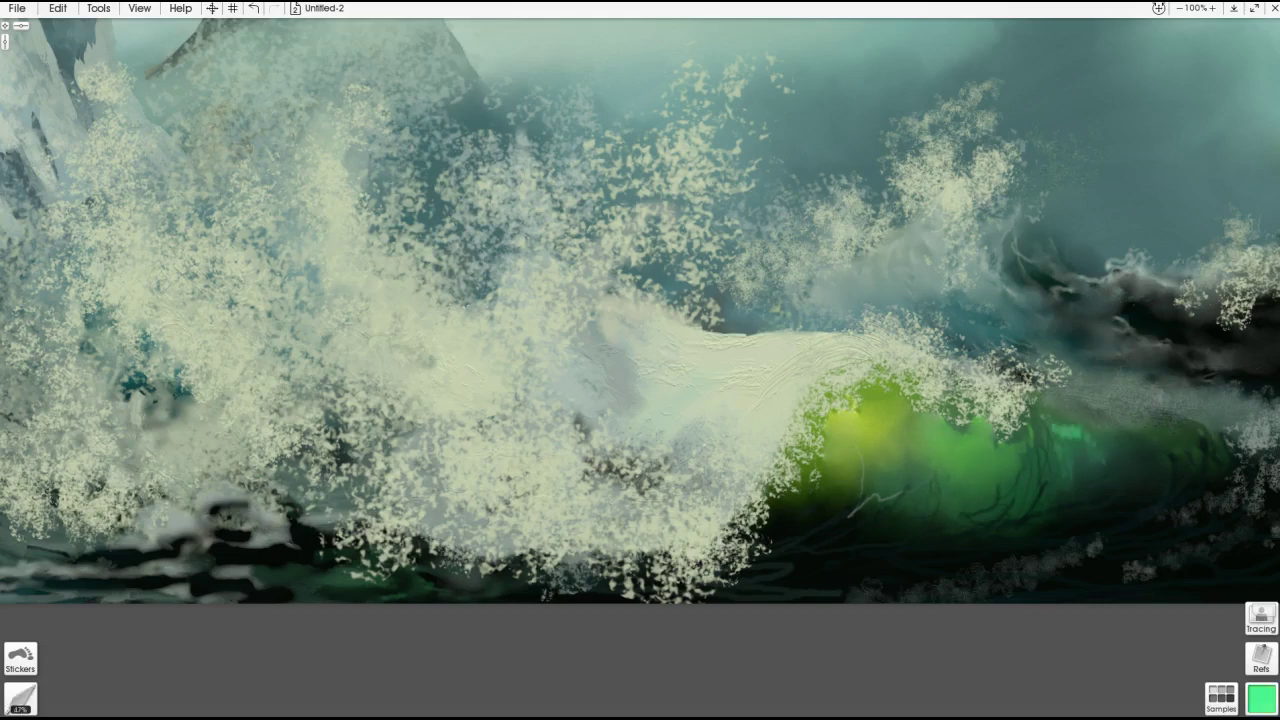
- Add a small flock of black birds in front of the large white cloud, undoing the unwanted attempts
{"action": "key", "text": "ctrl+minus"}
{"action": "key", "text": "ctrl+minus"}
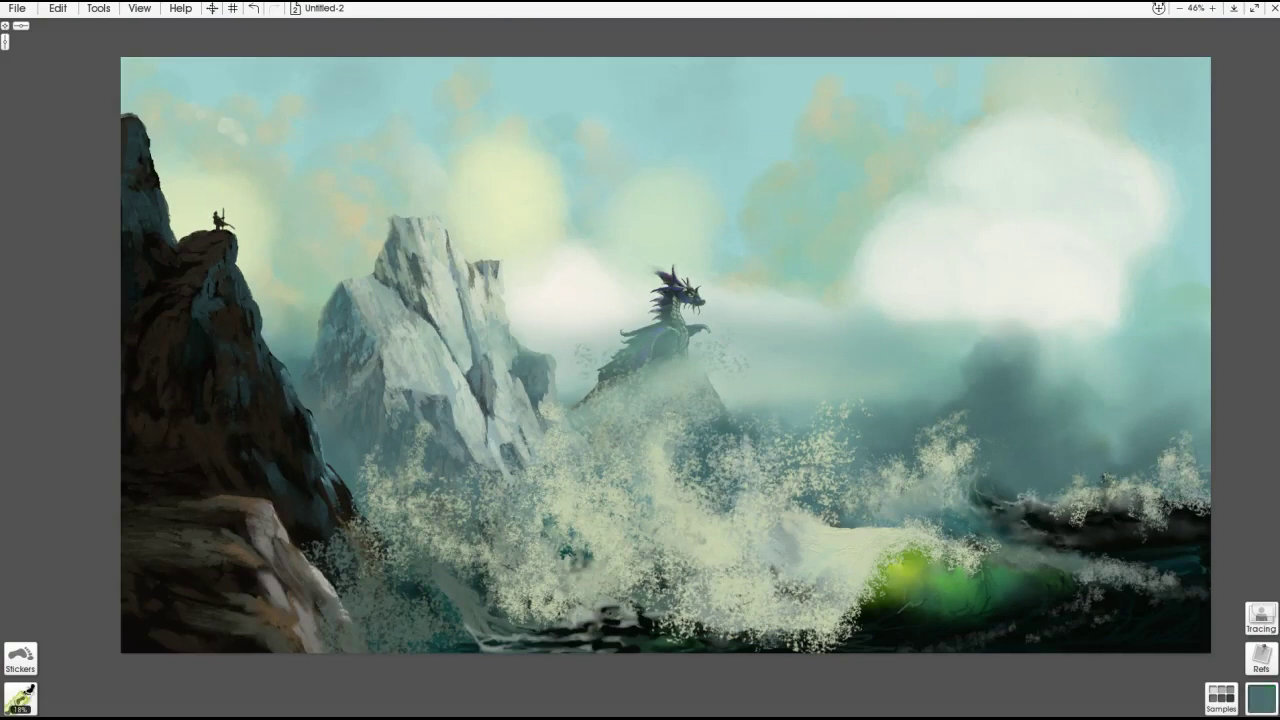
{"action": "left_click_drag", "start_coordinate": [828, 216], "coordinate": [978, 252]}
{"action": "left_click_drag", "start_coordinate": [905, 318], "coordinate": [935, 305]}
{"action": "key", "text": "ctrl+z"}
{"action": "key", "text": "ctrl+z"}
{"action": "key", "text": "ctrl+z"}
{"action": "key", "text": "ctrl+z"}
{"action": "key", "text": "ctrl+z"}
{"action": "key", "text": "ctrl+z"}
{"action": "key", "text": "ctrl+z"}
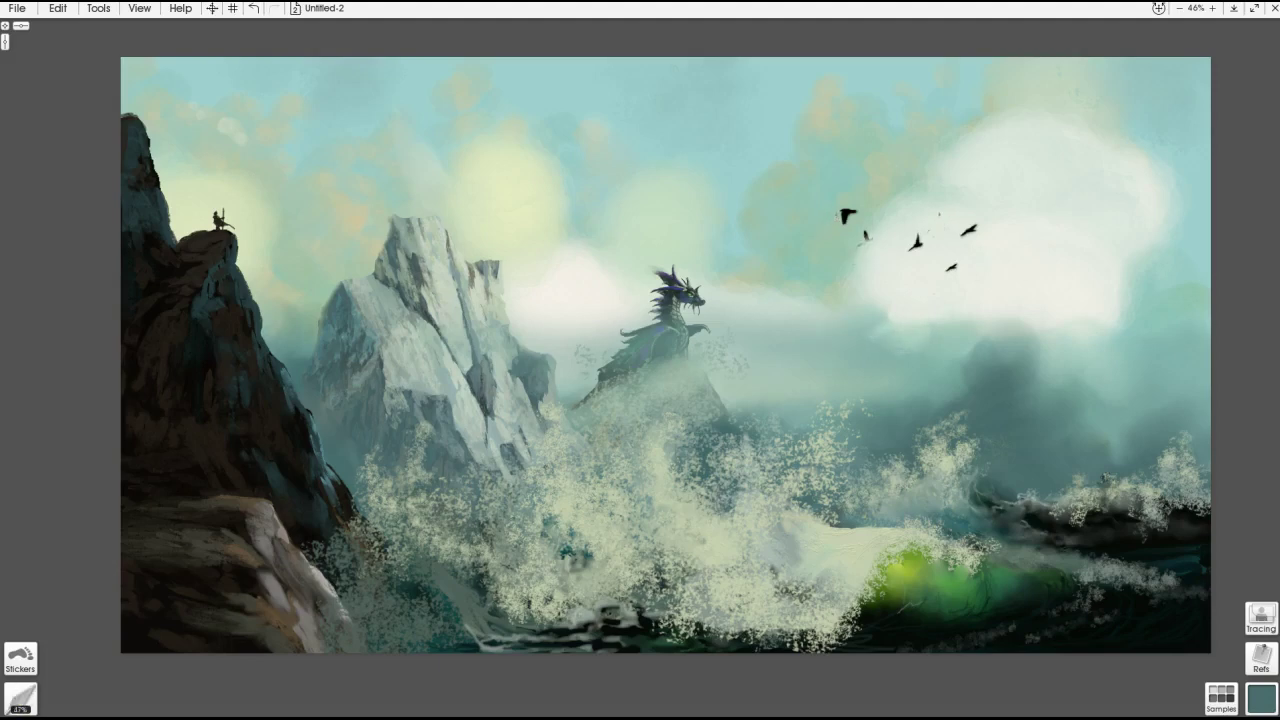
- Clear the selection and remove unwanted birds from the flock near the large white cloud
{"action": "scroll", "coordinate": [917, 278], "scroll_direction": "up", "scroll_amount": 4}
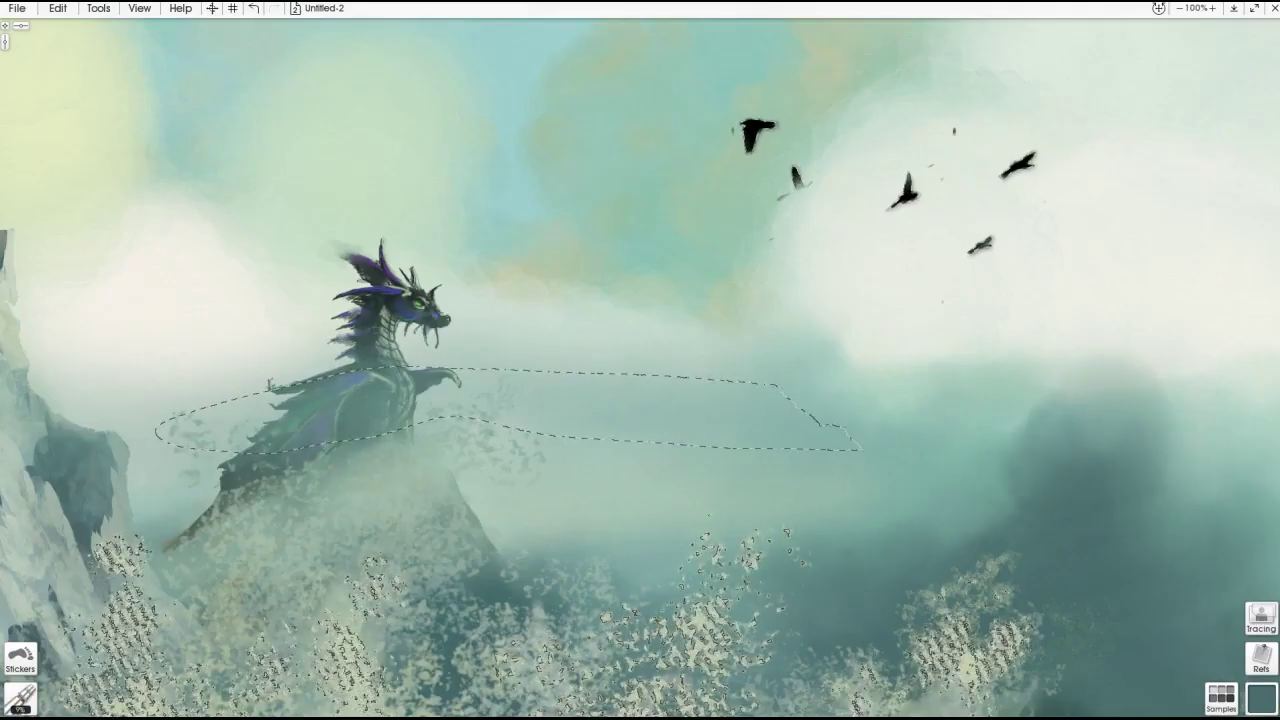
{"action": "key", "text": "ctrl+d"}
{"action": "mouse_move", "coordinate": [992, 224]}
{"action": "left_mouse_down"}
{"action": "mouse_move", "coordinate": [952, 276]}
{"action": "mouse_move", "coordinate": [1018, 292]}
{"action": "mouse_move", "coordinate": [964, 250]}
{"action": "mouse_move", "coordinate": [938, 306]}
{"action": "mouse_move", "coordinate": [984, 262]}
{"action": "left_mouse_up"}
{"action": "mouse_move", "coordinate": [1004, 200]}
{"action": "left_mouse_down"}
{"action": "mouse_move", "coordinate": [984, 242]}
{"action": "mouse_move", "coordinate": [990, 266]}
{"action": "mouse_move", "coordinate": [950, 290]}
{"action": "mouse_move", "coordinate": [1016, 270]}
{"action": "left_mouse_up"}
{"action": "key", "text": "e"}
{"action": "left_click_drag", "start_coordinate": [1014, 200], "coordinate": [990, 228]}
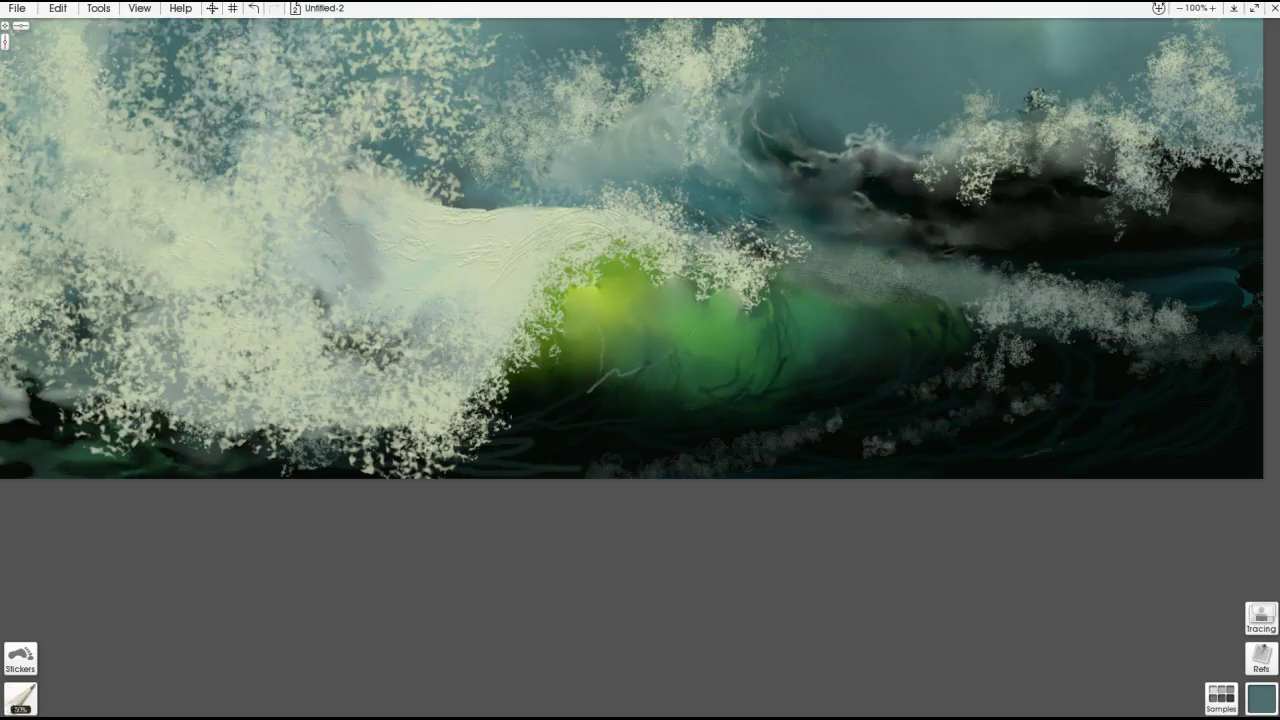
- Draw thin curved grey-green flow lines in the dark water at the painting's lower right corner
{"action": "mouse_move", "coordinate": [1160, 406]}
{"action": "left_mouse_down"}
{"action": "mouse_move", "coordinate": [1128, 430]}
{"action": "mouse_move", "coordinate": [960, 474]}
{"action": "left_mouse_up"}
{"action": "mouse_move", "coordinate": [1212, 360]}
{"action": "left_mouse_down"}
{"action": "mouse_move", "coordinate": [1160, 458]}
{"action": "mouse_move", "coordinate": [1076, 466]}
{"action": "left_mouse_up"}
{"action": "left_click", "coordinate": [1200, 470], "text": "alt"}
{"action": "mouse_move", "coordinate": [1222, 412]}
{"action": "left_mouse_down"}
{"action": "mouse_move", "coordinate": [1148, 452]}
{"action": "mouse_move", "coordinate": [1156, 460]}
{"action": "mouse_move", "coordinate": [924, 478]}
{"action": "left_mouse_up"}
{"action": "left_click", "coordinate": [1222, 394], "text": "alt"}
{"action": "left_click_drag", "start_coordinate": [1232, 448], "coordinate": [1054, 474]}
{"action": "left_click_drag", "start_coordinate": [1254, 422], "coordinate": [1232, 454]}
{"action": "left_click_drag", "start_coordinate": [1250, 356], "coordinate": [1210, 452]}
{"action": "left_click_drag", "start_coordinate": [1258, 402], "coordinate": [1198, 476]}
{"action": "left_click_drag", "start_coordinate": [1226, 358], "coordinate": [1262, 456]}
{"action": "left_click_drag", "start_coordinate": [1162, 384], "coordinate": [1134, 418]}
- Continue the curved grey-green flow lines through the dark water beneath the trailing foam right of the green wave
{"action": "left_click_drag", "start_coordinate": [1046, 456], "coordinate": [770, 476]}
{"action": "mouse_move", "coordinate": [1150, 378]}
{"action": "left_mouse_down"}
{"action": "mouse_move", "coordinate": [1008, 470]}
{"action": "mouse_move", "coordinate": [1078, 436]}
{"action": "left_mouse_up"}
{"action": "mouse_move", "coordinate": [1094, 342]}
{"action": "left_mouse_down"}
{"action": "mouse_move", "coordinate": [1090, 430]}
{"action": "mouse_move", "coordinate": [956, 456]}
{"action": "mouse_move", "coordinate": [1002, 466]}
{"action": "left_mouse_up"}
{"action": "mouse_move", "coordinate": [1014, 416]}
{"action": "left_mouse_down"}
{"action": "mouse_move", "coordinate": [946, 462]}
{"action": "mouse_move", "coordinate": [960, 440]}
{"action": "left_mouse_up"}
{"action": "mouse_move", "coordinate": [994, 438]}
{"action": "left_mouse_down"}
{"action": "mouse_move", "coordinate": [858, 466]}
{"action": "mouse_move", "coordinate": [890, 454]}
{"action": "left_mouse_up"}
{"action": "mouse_move", "coordinate": [860, 442]}
{"action": "left_mouse_down"}
{"action": "mouse_move", "coordinate": [800, 464]}
{"action": "mouse_move", "coordinate": [836, 446]}
{"action": "left_mouse_up"}
{"action": "left_click_drag", "start_coordinate": [814, 446], "coordinate": [796, 456]}
{"action": "left_click_drag", "start_coordinate": [902, 428], "coordinate": [850, 462]}
{"action": "left_click_drag", "start_coordinate": [940, 390], "coordinate": [820, 440]}
{"action": "left_click_drag", "start_coordinate": [916, 408], "coordinate": [842, 444]}
{"action": "left_click_drag", "start_coordinate": [966, 344], "coordinate": [906, 412]}
{"action": "left_click_drag", "start_coordinate": [1022, 370], "coordinate": [942, 426]}
{"action": "left_click_drag", "start_coordinate": [1046, 422], "coordinate": [1008, 426]}
- Draw fine, nearly horizontal grey-green flow lines in the dark water beneath the curling green wave
{"action": "left_click_drag", "start_coordinate": [644, 464], "coordinate": [620, 476]}
{"action": "left_click_drag", "start_coordinate": [588, 470], "coordinate": [476, 470]}
{"action": "left_click_drag", "start_coordinate": [676, 456], "coordinate": [564, 464]}
{"action": "left_click_drag", "start_coordinate": [716, 450], "coordinate": [544, 462]}
{"action": "left_click_drag", "start_coordinate": [756, 450], "coordinate": [590, 454]}
{"action": "left_click_drag", "start_coordinate": [644, 436], "coordinate": [504, 456]}
{"action": "left_click_drag", "start_coordinate": [704, 422], "coordinate": [638, 442]}
{"action": "left_click_drag", "start_coordinate": [752, 424], "coordinate": [720, 442]}
{"action": "left_click_drag", "start_coordinate": [866, 382], "coordinate": [802, 412]}
{"action": "left_click_drag", "start_coordinate": [886, 362], "coordinate": [846, 402]}
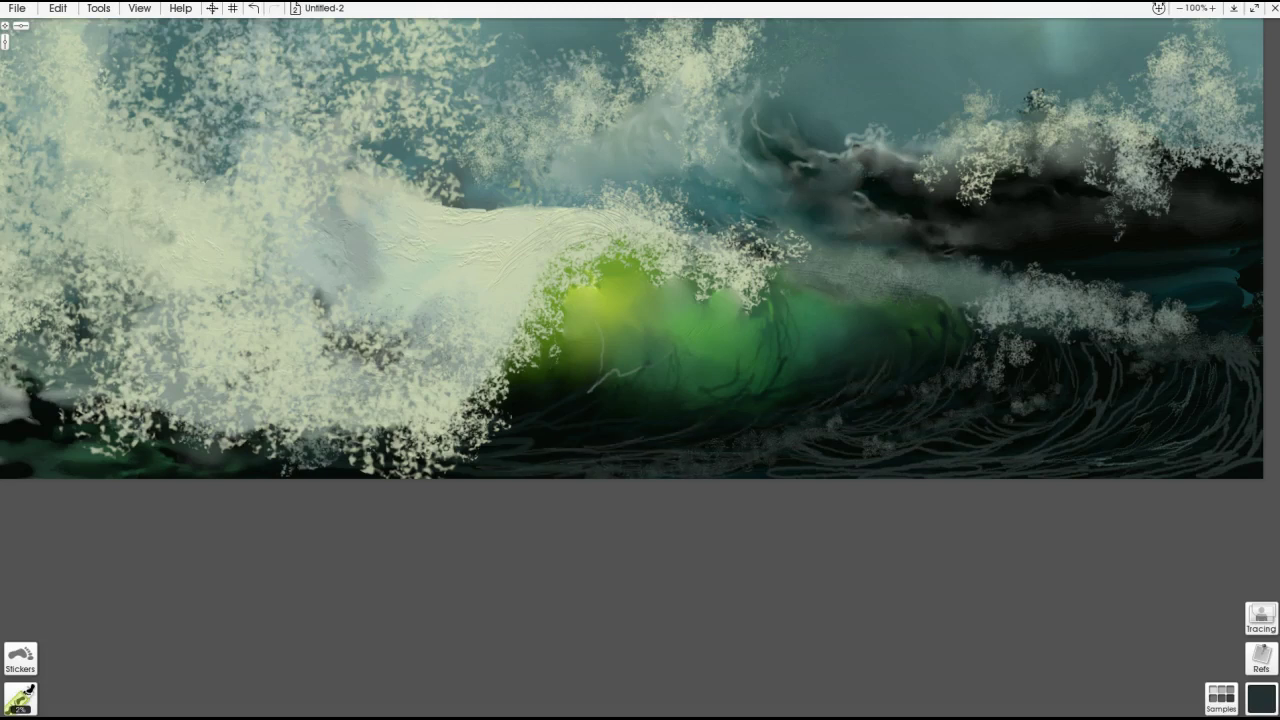
{"action": "left_click_drag", "start_coordinate": [716, 414], "coordinate": [600, 432]}
{"action": "left_click_drag", "start_coordinate": [786, 400], "coordinate": [704, 428]}
{"action": "left_click_drag", "start_coordinate": [600, 386], "coordinate": [526, 418]}
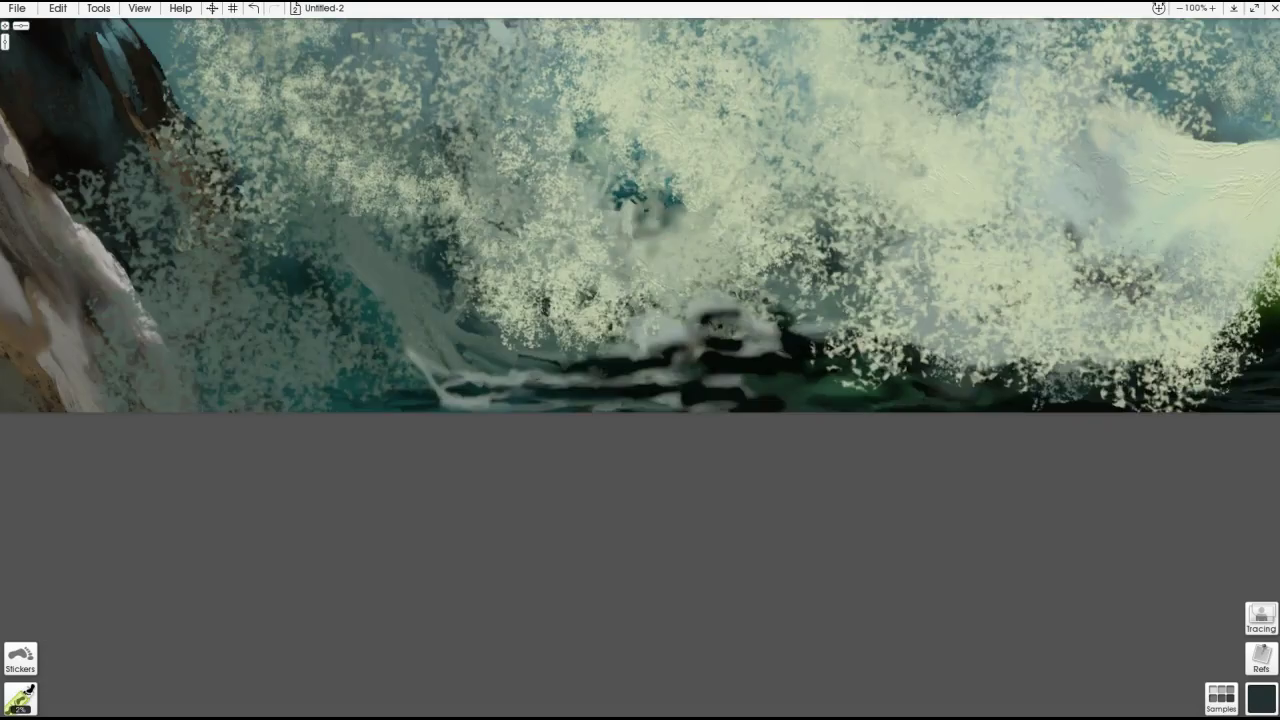
- Add dark grey-green ripple strokes to the water below the central splash and among the flow lines on the right
{"action": "mouse_move", "coordinate": [864, 404]}
{"action": "left_mouse_down"}
{"action": "mouse_move", "coordinate": [734, 410]}
{"action": "mouse_move", "coordinate": [640, 396]}
{"action": "left_mouse_up"}
{"action": "left_click_drag", "start_coordinate": [810, 358], "coordinate": [716, 378]}
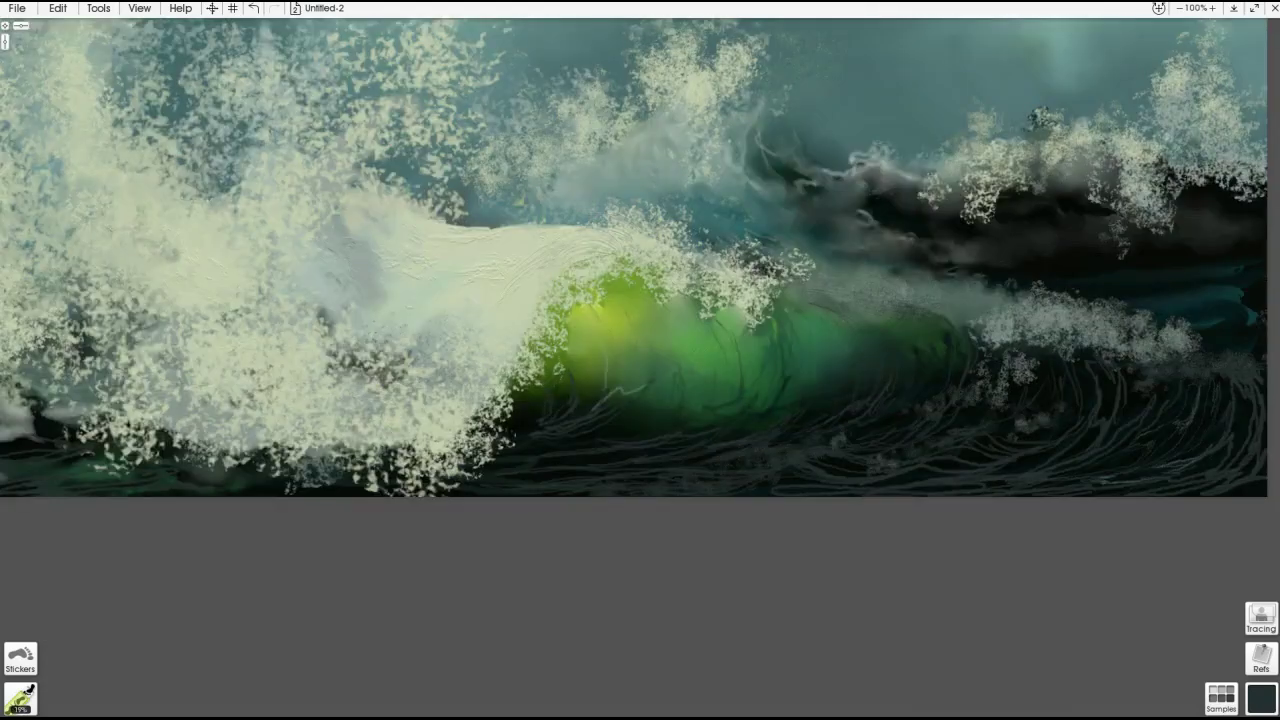
{"action": "left_click_drag", "start_coordinate": [640, 466], "coordinate": [606, 470]}
{"action": "left_click_drag", "start_coordinate": [848, 406], "coordinate": [776, 446]}
{"action": "left_click_drag", "start_coordinate": [1158, 398], "coordinate": [1112, 448]}
{"action": "left_click_drag", "start_coordinate": [772, 458], "coordinate": [720, 466]}
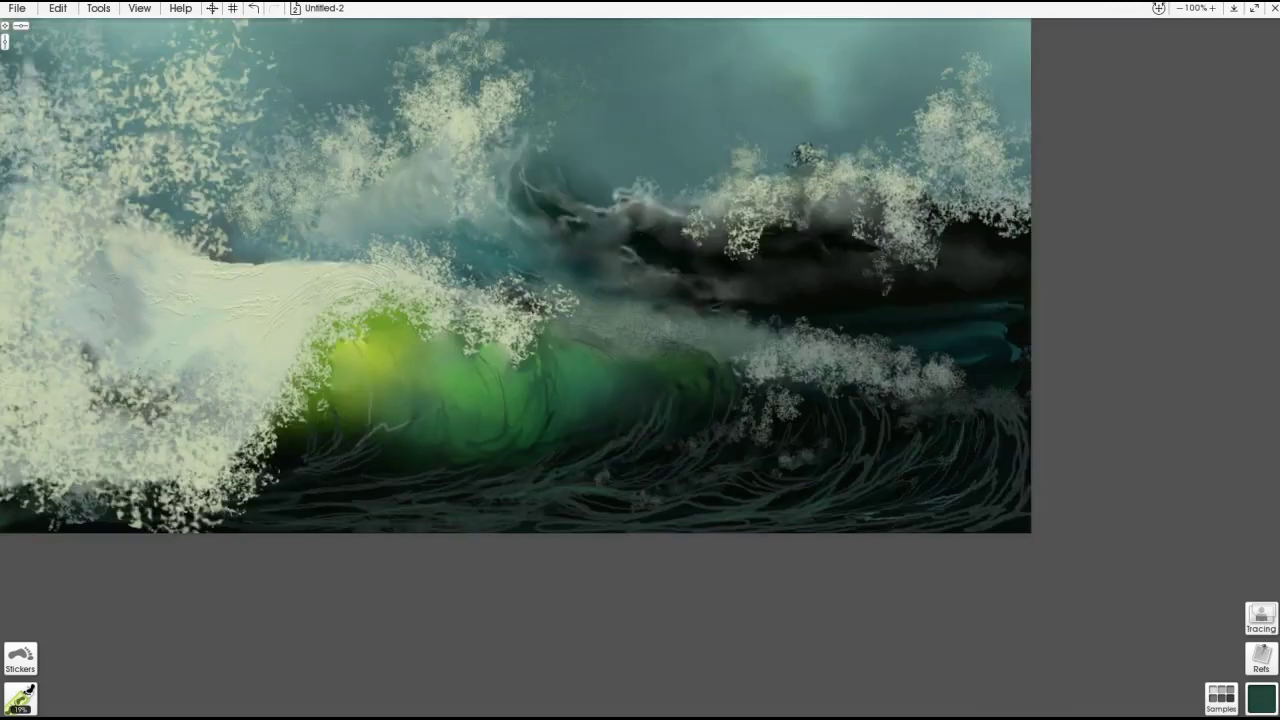
- Draw long teal ripple lines across the dark water band behind the trailing foam on the far right
{"action": "left_click_drag", "start_coordinate": [1020, 306], "coordinate": [842, 318]}
{"action": "left_click_drag", "start_coordinate": [1030, 330], "coordinate": [890, 338]}
{"action": "mouse_move", "coordinate": [986, 346]}
{"action": "left_mouse_down"}
{"action": "mouse_move", "coordinate": [930, 354]}
{"action": "mouse_move", "coordinate": [966, 364]}
{"action": "left_mouse_up"}
{"action": "left_click_drag", "start_coordinate": [842, 310], "coordinate": [776, 322]}
- Shade the smooth white foam of the breaking wave with soft muted grey tones and blend them
{"action": "left_click", "coordinate": [517, 249], "text": "alt"}
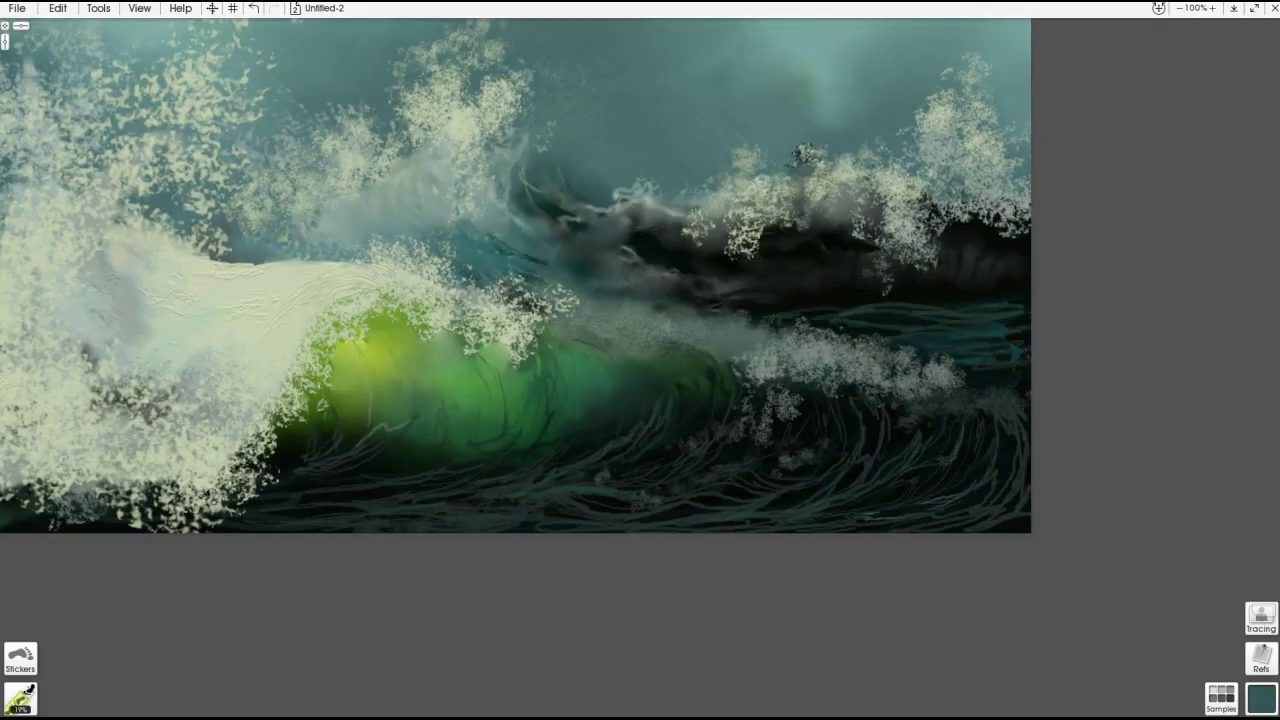
{"action": "left_click_drag", "start_coordinate": [354, 270], "coordinate": [232, 278]}
{"action": "left_click_drag", "start_coordinate": [280, 342], "coordinate": [244, 388]}
{"action": "mouse_move", "coordinate": [142, 326]}
{"action": "left_mouse_down"}
{"action": "mouse_move", "coordinate": [190, 362]}
{"action": "mouse_move", "coordinate": [298, 346]}
{"action": "mouse_move", "coordinate": [172, 350]}
{"action": "mouse_move", "coordinate": [159, 327]}
{"action": "left_mouse_up"}
{"action": "key", "text": "k"}
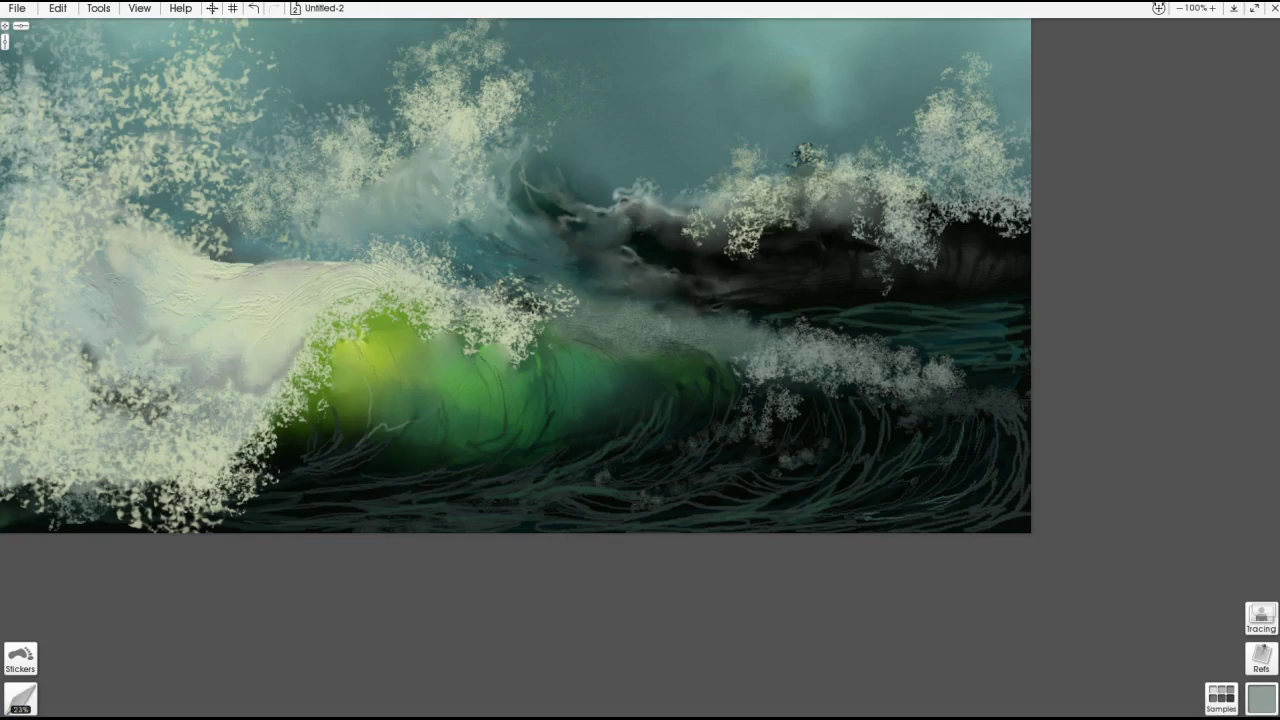
{"action": "left_click_drag", "start_coordinate": [278, 392], "coordinate": [260, 379]}
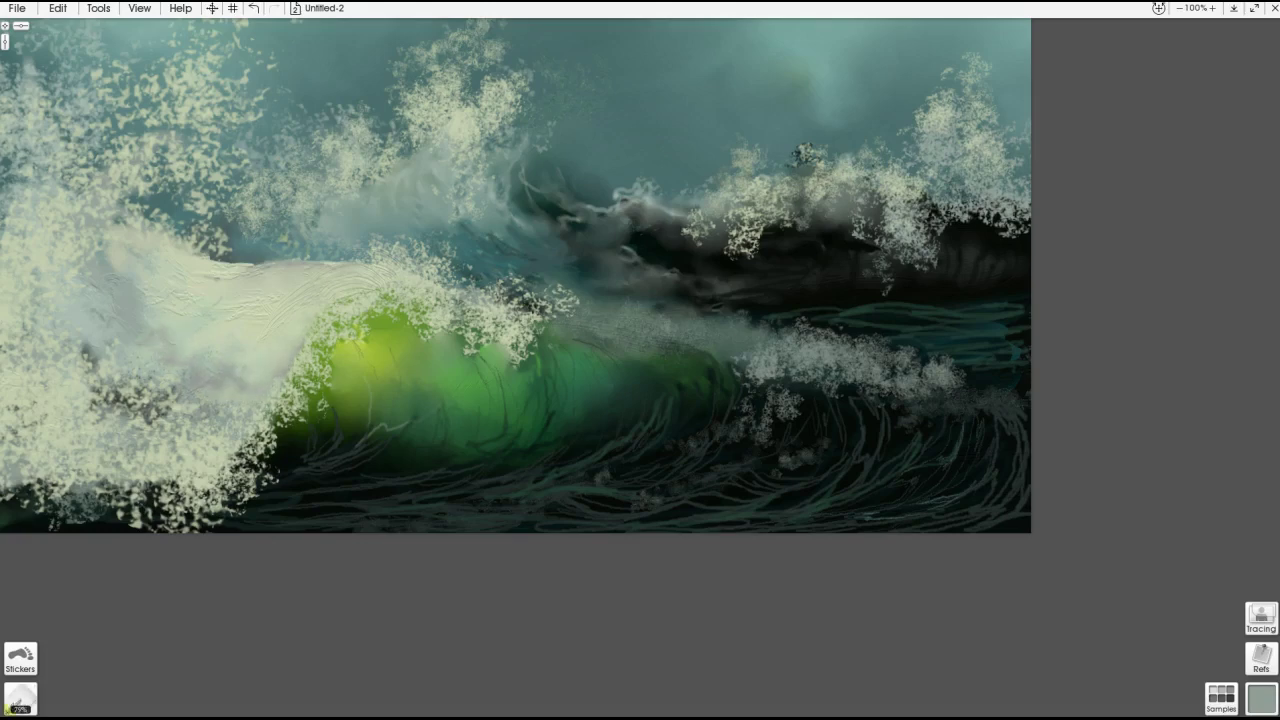
- Soften the mountain's left edge and base, the cliff foot, the splash and the dark water with smooth blending strokes
{"action": "key", "text": "ctrl+0"}
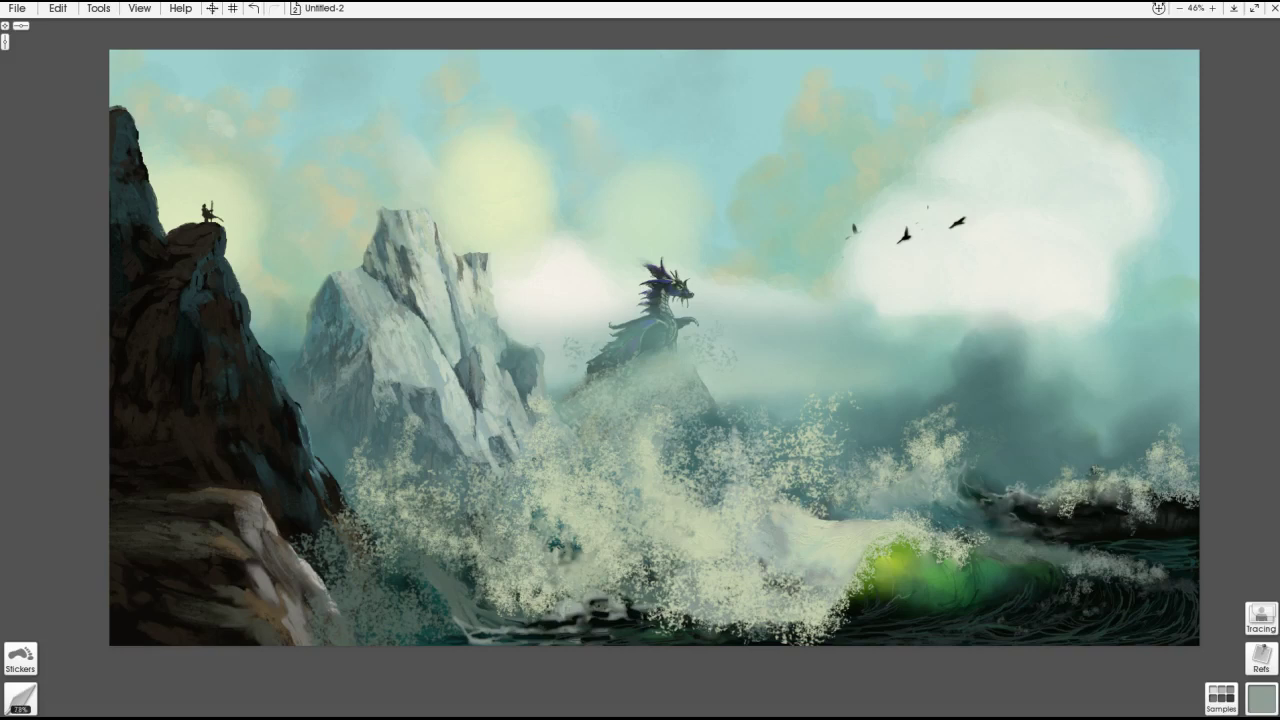
{"action": "mouse_move", "coordinate": [442, 422]}
{"action": "left_mouse_down"}
{"action": "mouse_move", "coordinate": [505, 500]}
{"action": "mouse_move", "coordinate": [486, 525]}
{"action": "left_mouse_up"}
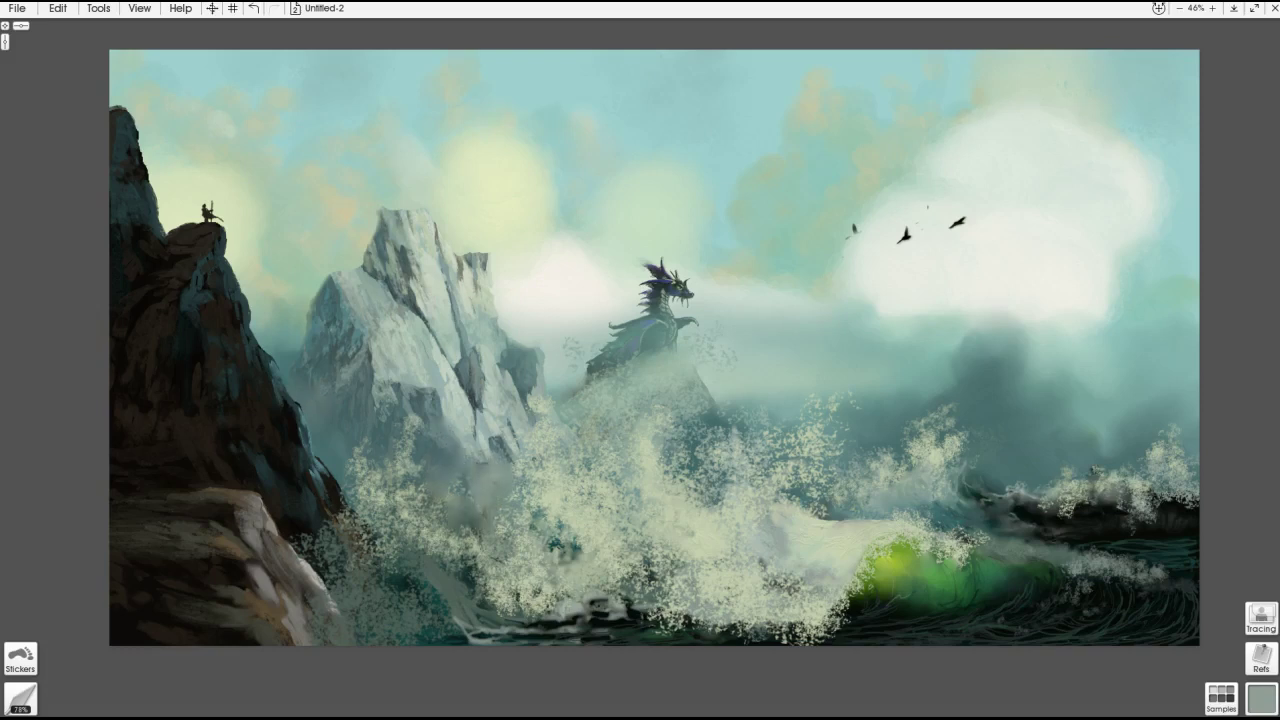
{"action": "left_click_drag", "start_coordinate": [374, 214], "coordinate": [370, 270]}
{"action": "left_click_drag", "start_coordinate": [320, 462], "coordinate": [342, 496]}
{"action": "mouse_move", "coordinate": [1160, 490]}
{"action": "left_mouse_down"}
{"action": "mouse_move", "coordinate": [1128, 526]}
{"action": "mouse_move", "coordinate": [1196, 482]}
{"action": "left_mouse_up"}
{"action": "left_click_drag", "start_coordinate": [610, 606], "coordinate": [466, 640]}
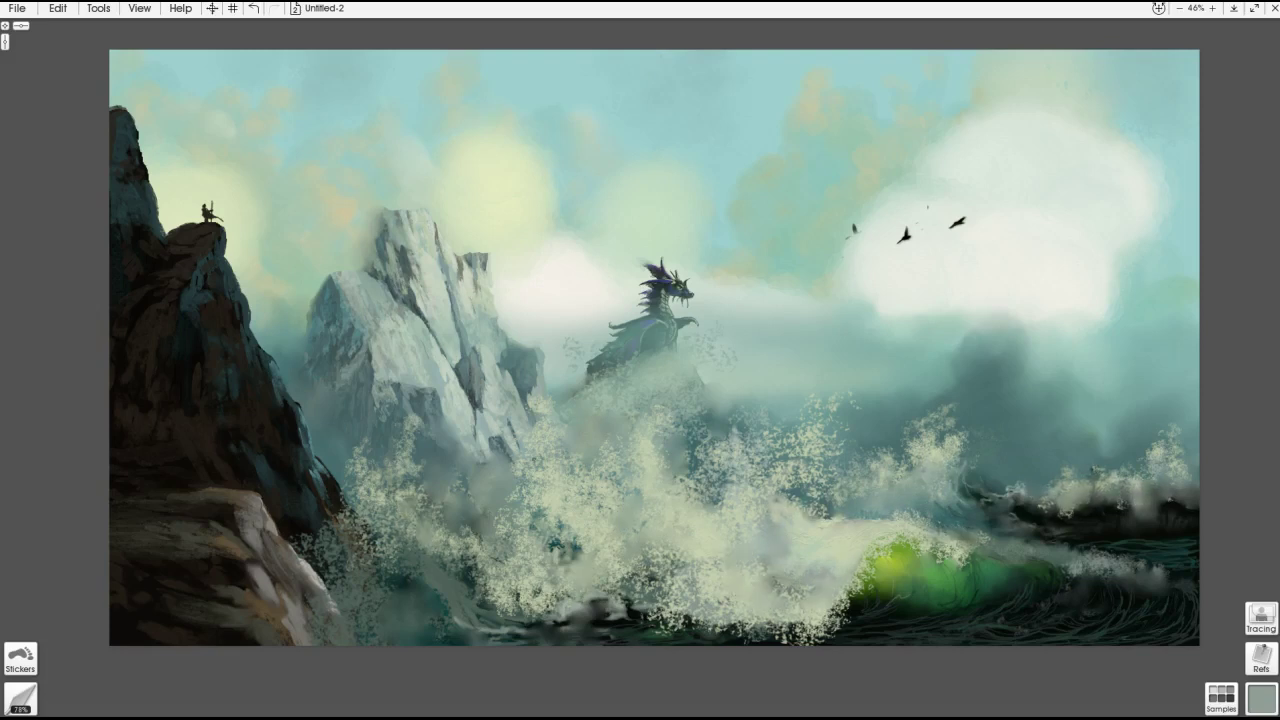
- Paint over the remaining birds with soft off-white sampled from the large cloud
{"action": "key", "text": "ctrl+e"}
{"action": "key", "text": "bracketleft"}
{"action": "key", "text": "bracketleft"}
{"action": "key", "text": "bracketleft"}
{"action": "key", "text": "]"}
{"action": "key", "text": "]"}
{"action": "key", "text": "]"}
{"action": "key", "text": "]"}
{"action": "left_click", "coordinate": [974, 240], "text": "alt"}
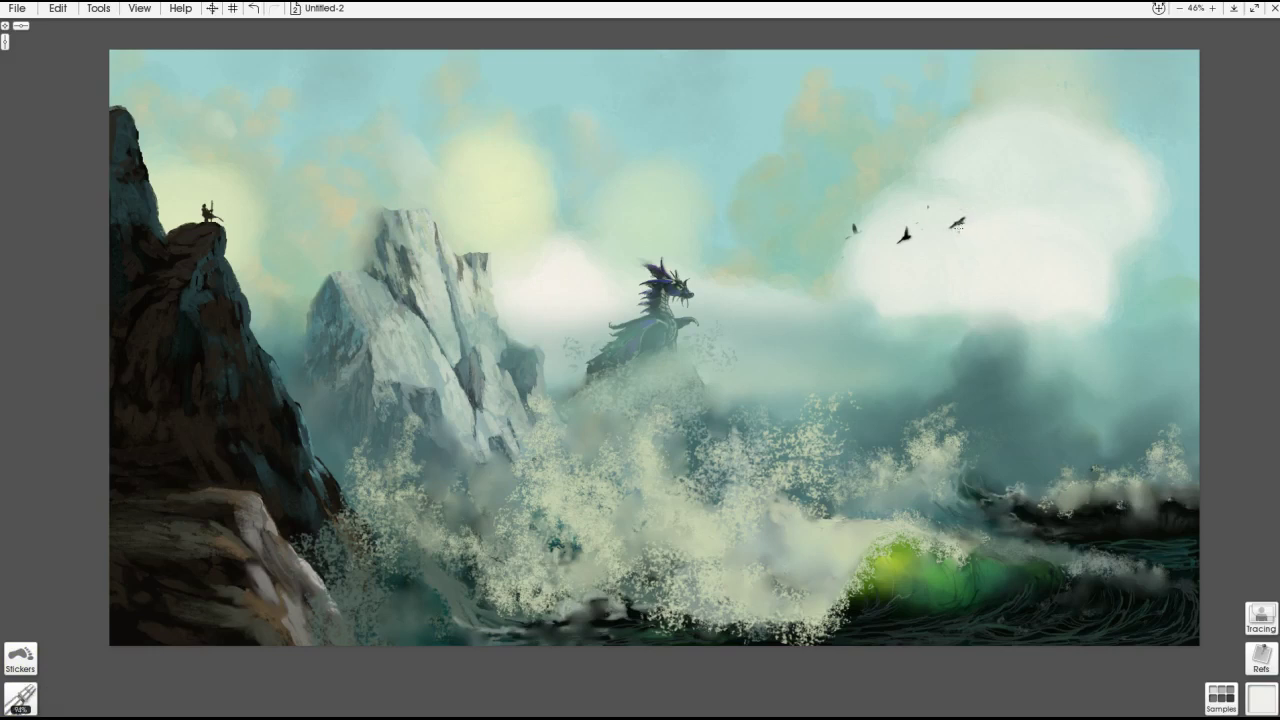
{"action": "left_click", "coordinate": [905, 237]}
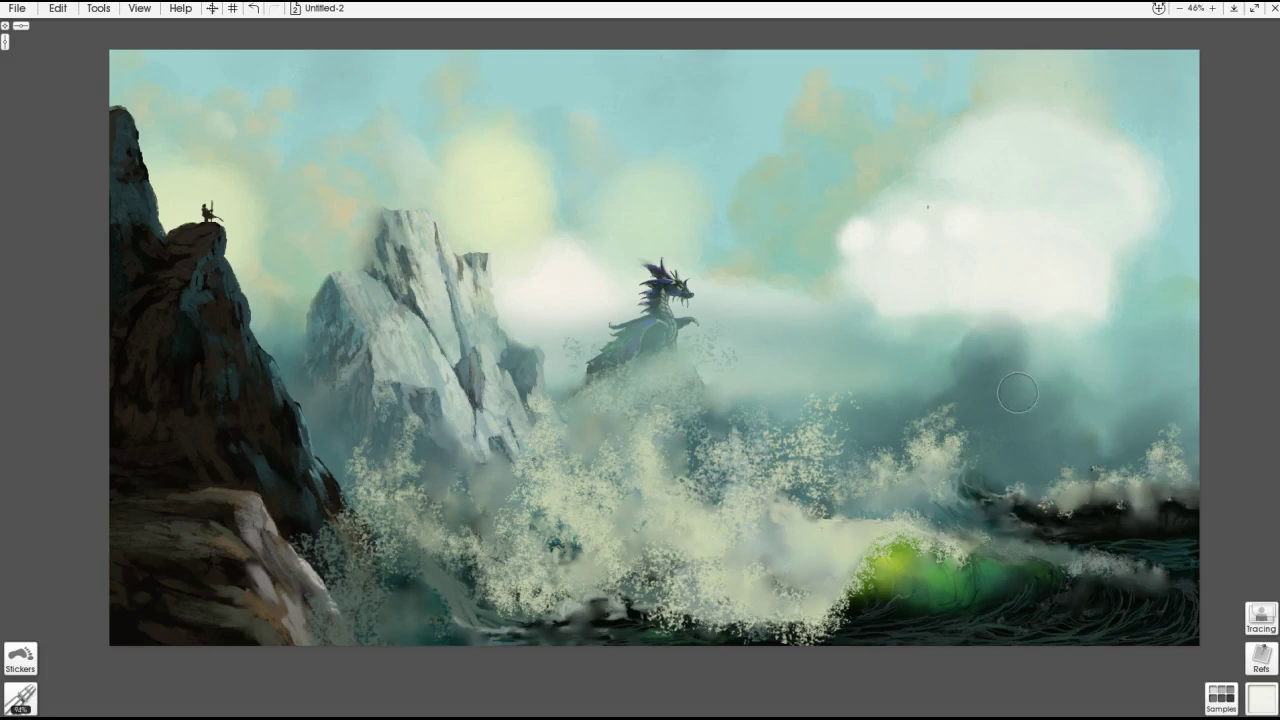
- Try a pale green spatter texture over the right side of the large cloud and undo it
{"action": "key", "text": "p"}
{"action": "left_click", "coordinate": [834, 253], "text": "alt"}
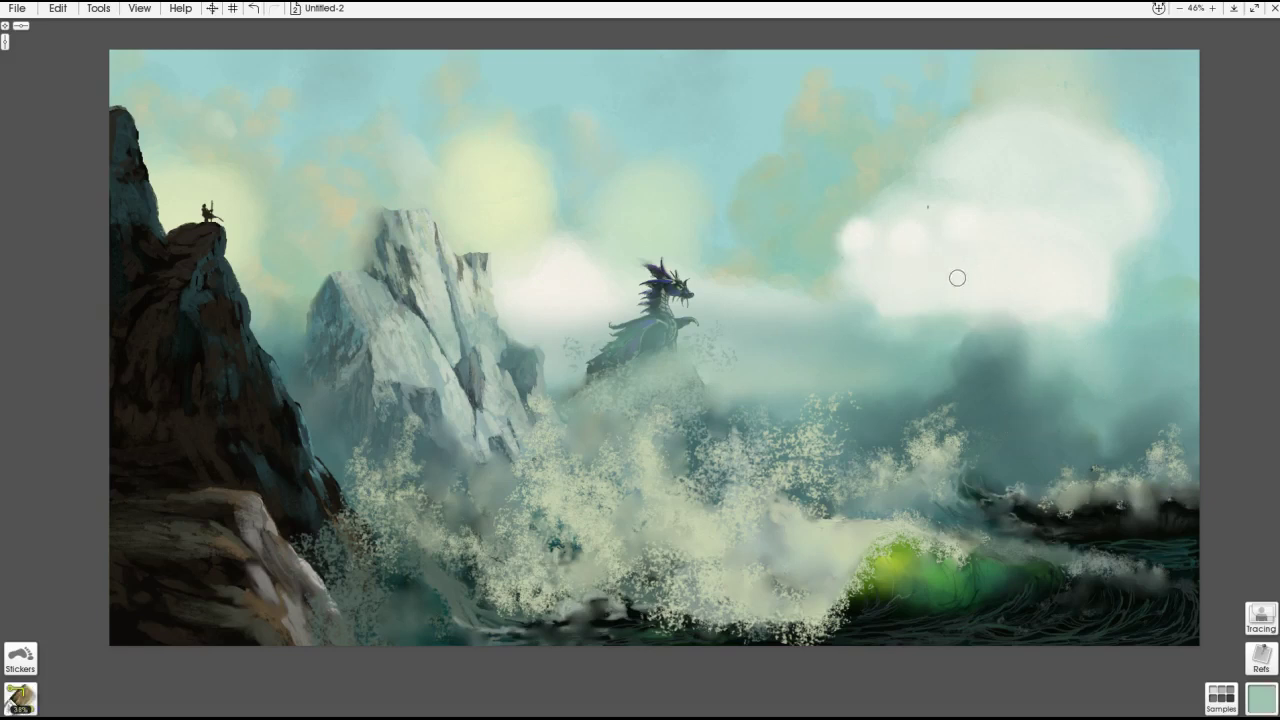
{"action": "mouse_move", "coordinate": [1128, 286]}
{"action": "left_mouse_down"}
{"action": "mouse_move", "coordinate": [1101, 202]}
{"action": "mouse_move", "coordinate": [1133, 178]}
{"action": "mouse_move", "coordinate": [1129, 166]}
{"action": "mouse_move", "coordinate": [1087, 236]}
{"action": "mouse_move", "coordinate": [1118, 304]}
{"action": "left_mouse_up"}
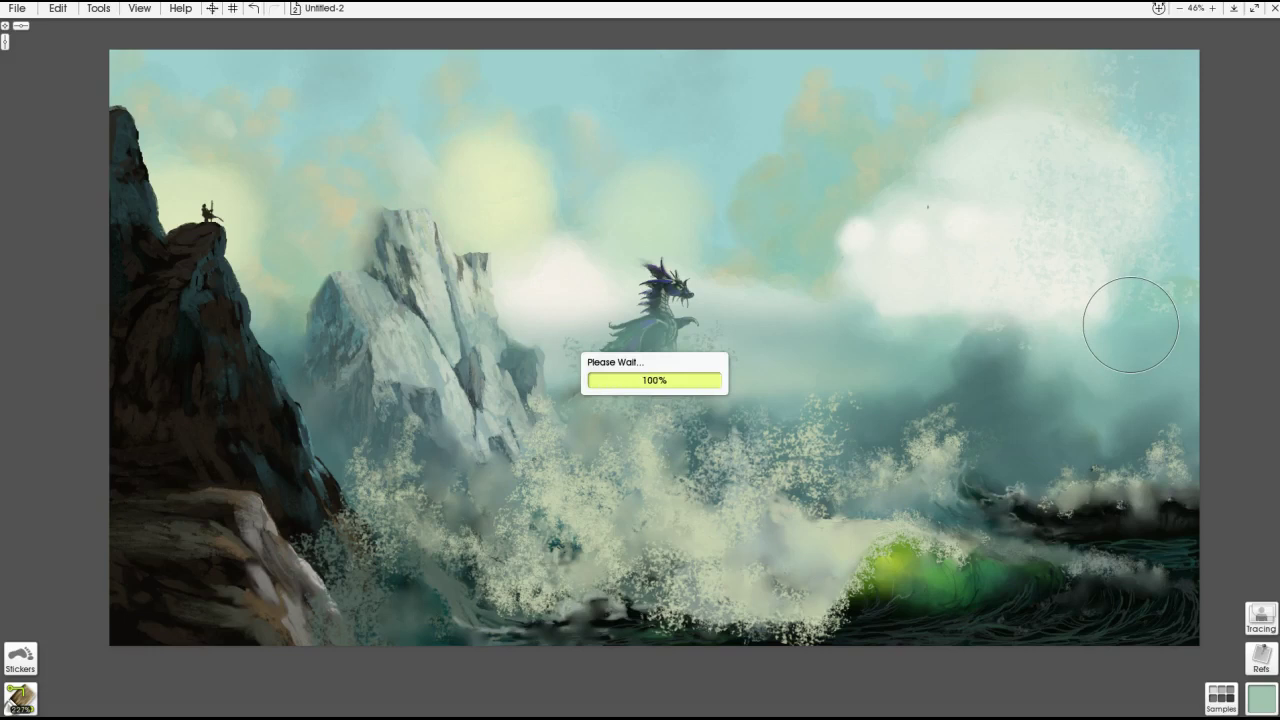
{"action": "key", "text": "ctrl+z"}
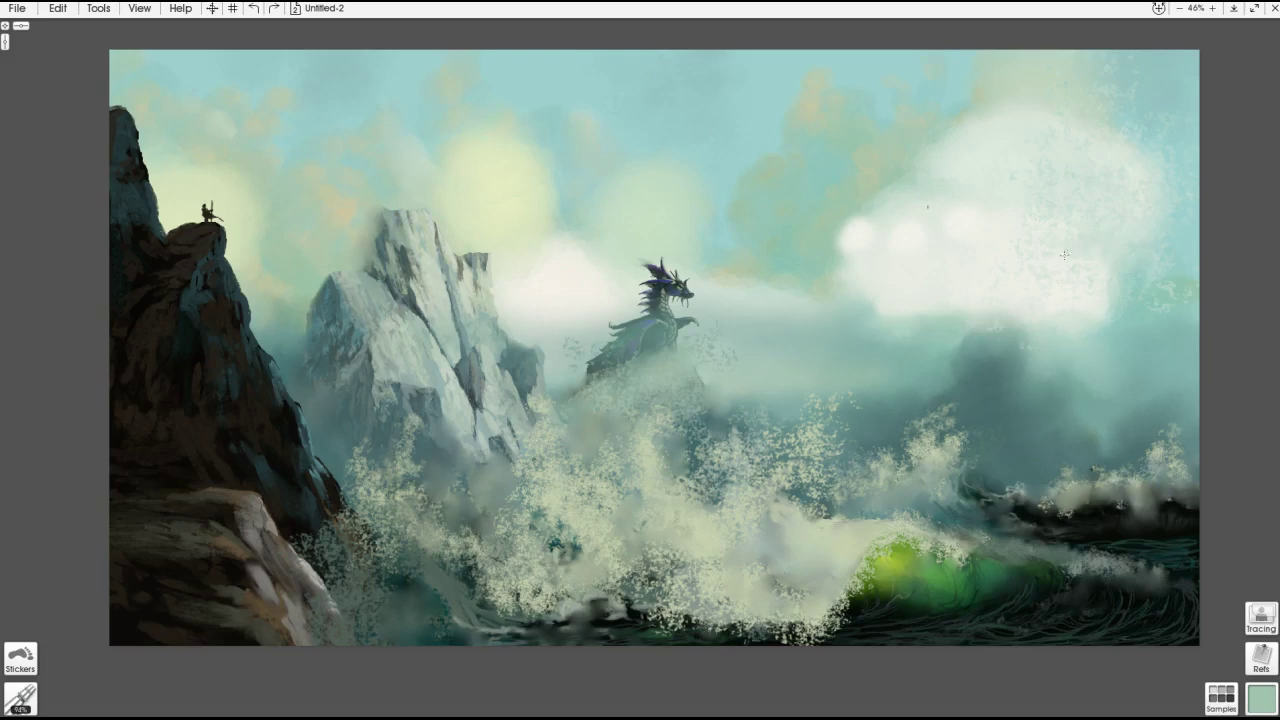
- Soften the large cloud's right edge with sky blue and glaze its outer areas with pale green using a larger brush
{"action": "mouse_move", "coordinate": [1144, 277]}
{"action": "left_mouse_down"}
{"action": "mouse_move", "coordinate": [1085, 233]}
{"action": "mouse_move", "coordinate": [1139, 200]}
{"action": "left_mouse_up"}
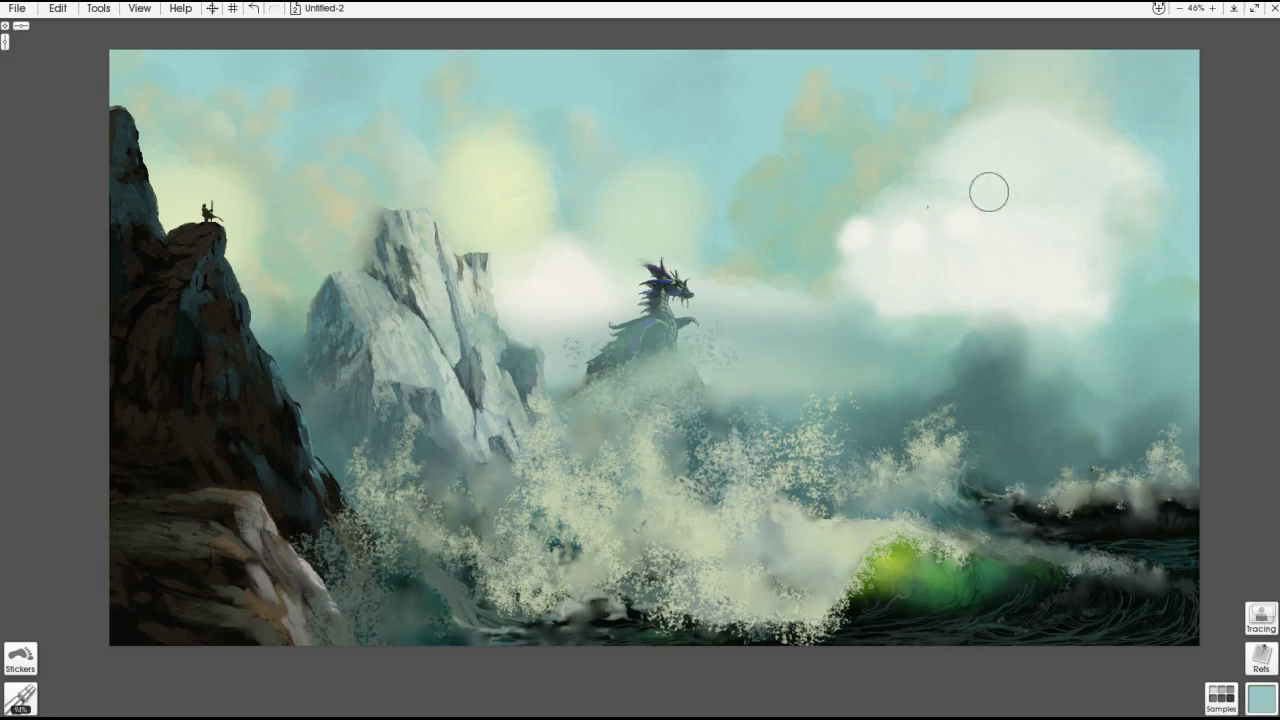
{"action": "left_click", "coordinate": [1033, 185], "text": "alt"}
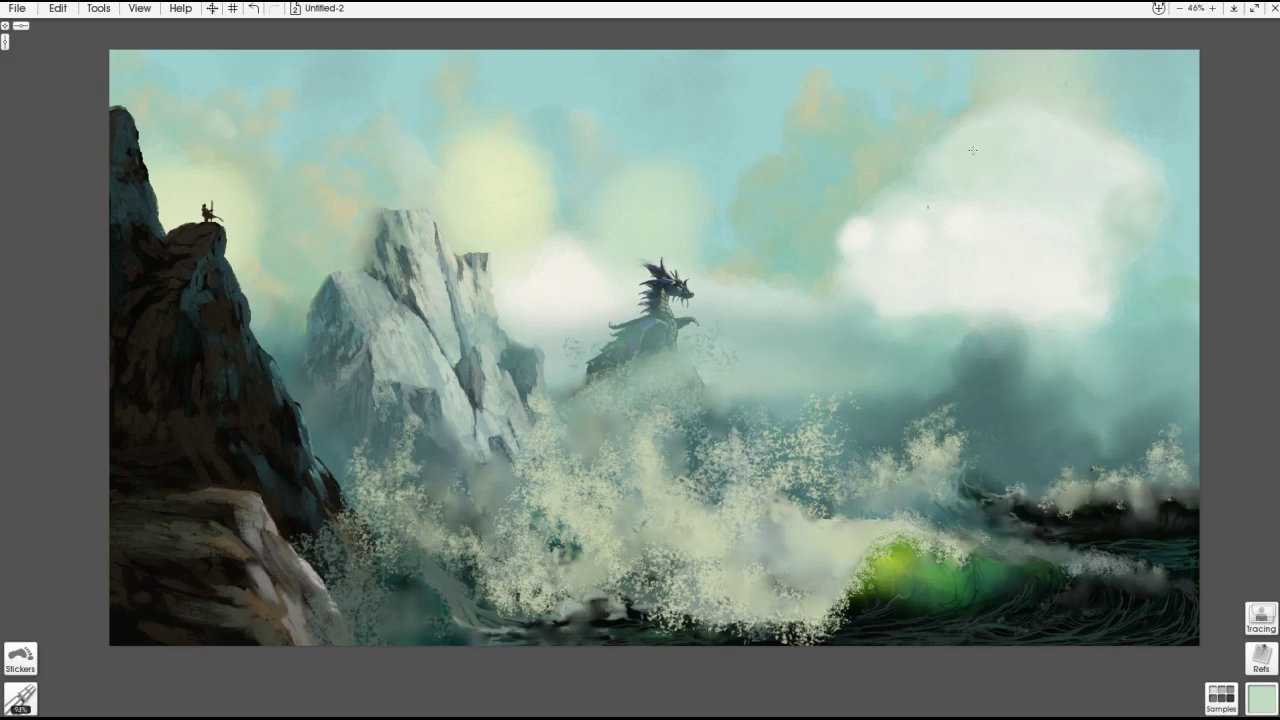
{"action": "key", "text": "bracketright"}
{"action": "key", "text": "bracketright"}
{"action": "key", "text": "bracketright"}
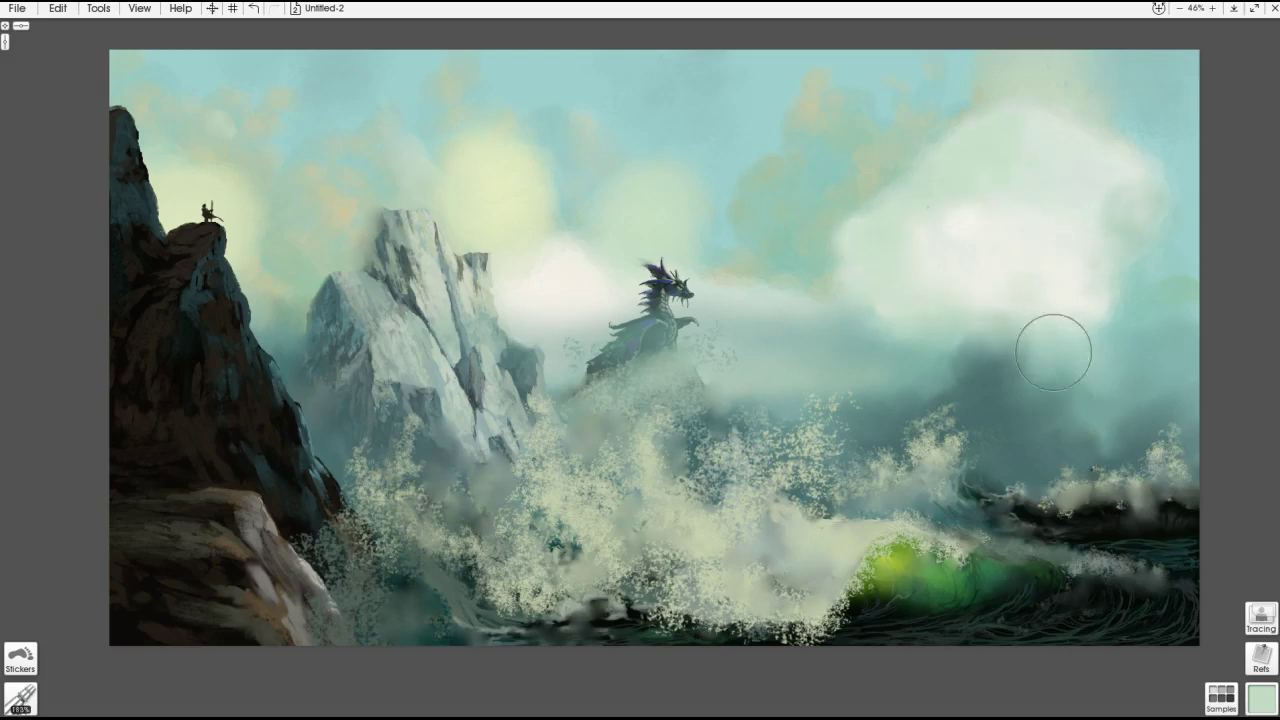
- Blend dark teal into the storm cloud below the large cloud and brush light sky blue through the large cloud
{"action": "left_click", "coordinate": [1010, 395], "text": "alt"}
{"action": "left_click_drag", "start_coordinate": [1010, 395], "coordinate": [995, 320]}
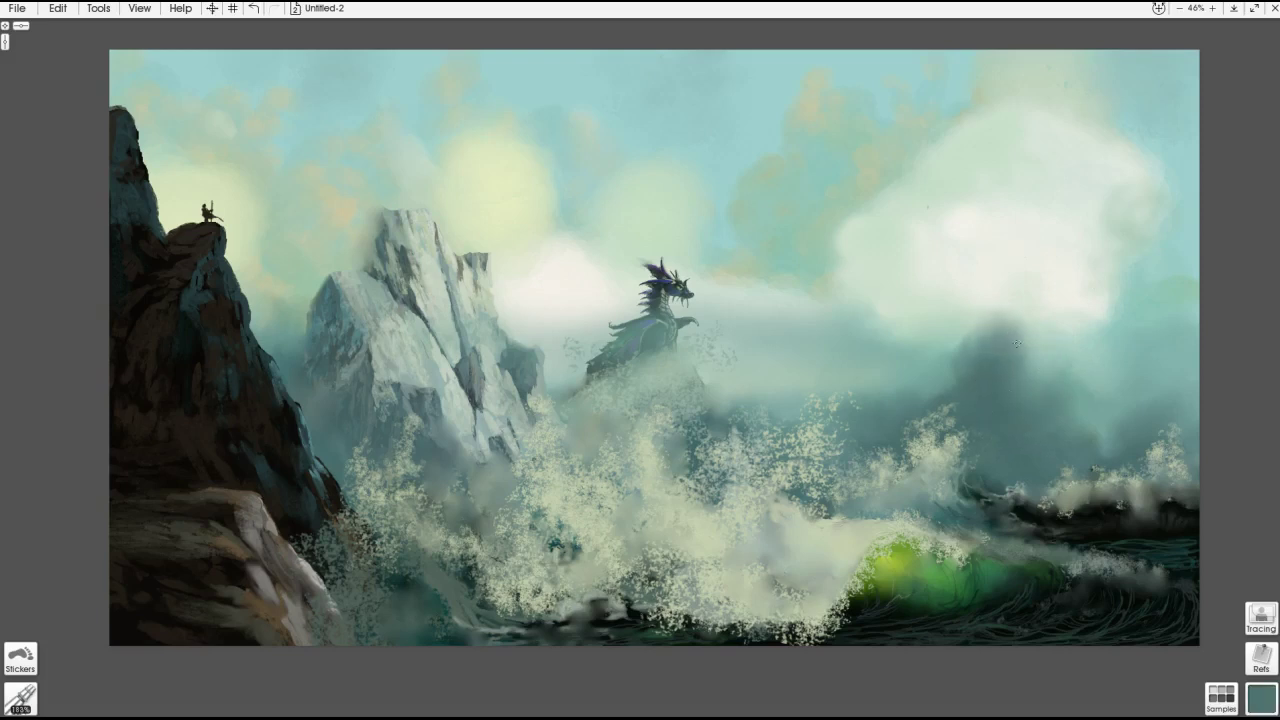
{"action": "left_click", "coordinate": [1117, 162], "text": "alt"}
{"action": "mouse_move", "coordinate": [1117, 162]}
{"action": "left_mouse_down"}
{"action": "mouse_move", "coordinate": [1040, 241]}
{"action": "mouse_move", "coordinate": [1077, 249]}
{"action": "mouse_move", "coordinate": [1108, 296]}
{"action": "mouse_move", "coordinate": [1097, 265]}
{"action": "mouse_move", "coordinate": [1050, 231]}
{"action": "mouse_move", "coordinate": [979, 260]}
{"action": "mouse_move", "coordinate": [1051, 282]}
{"action": "mouse_move", "coordinate": [956, 282]}
{"action": "left_mouse_up"}
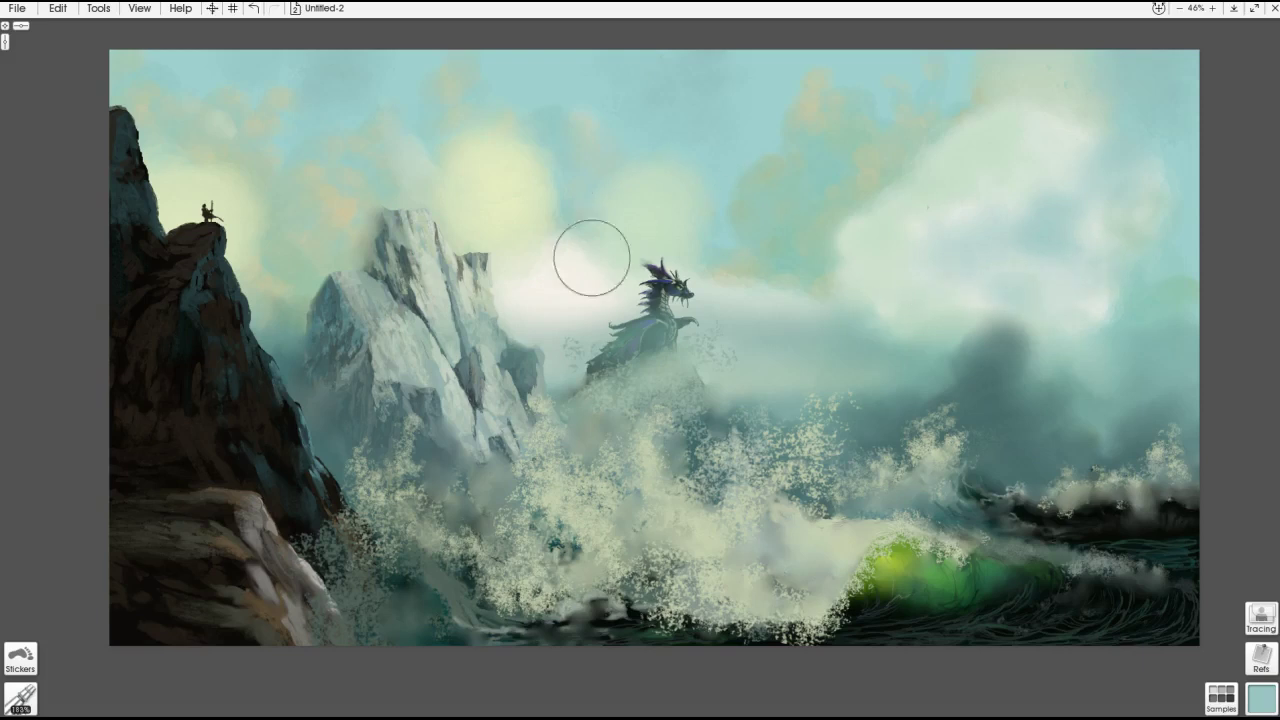
- Glaze the clouds with sampled colours: pale yellow beside the mountain, muted green over the large cloud and dark teal on the storm cloud
{"action": "left_click", "coordinate": [543, 246], "text": "alt"}
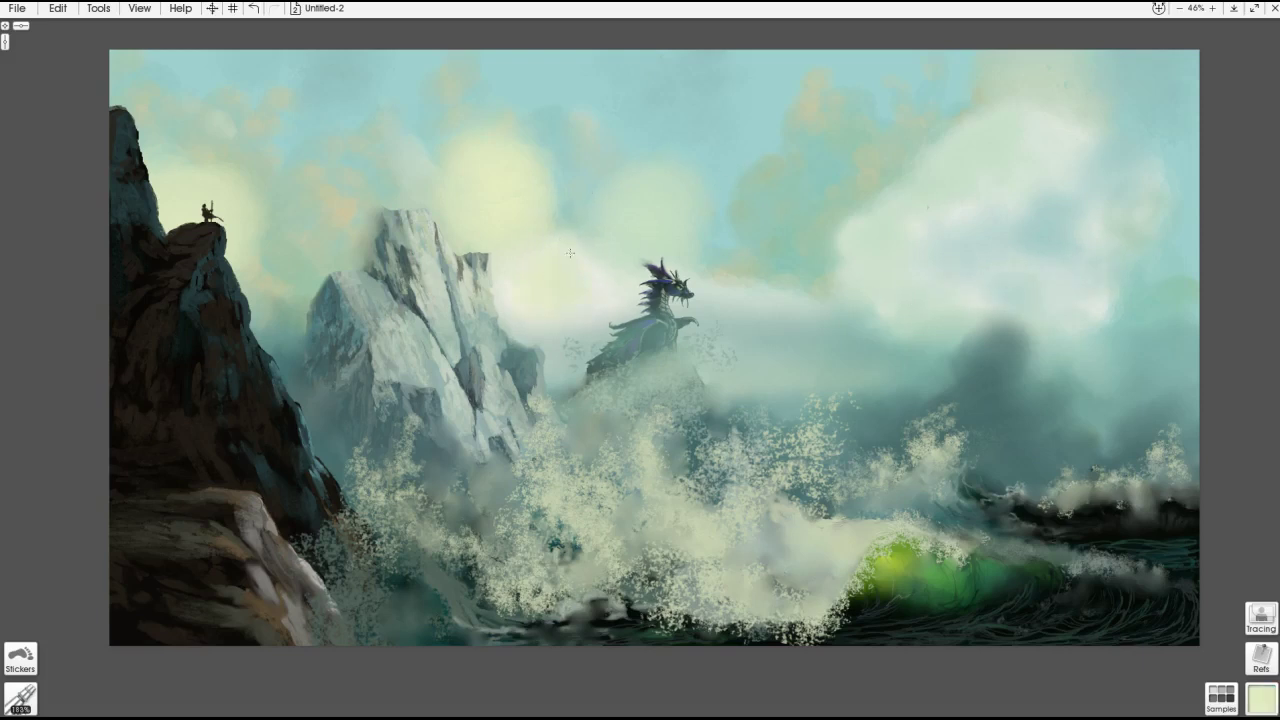
{"action": "left_click", "coordinate": [766, 296], "text": "alt"}
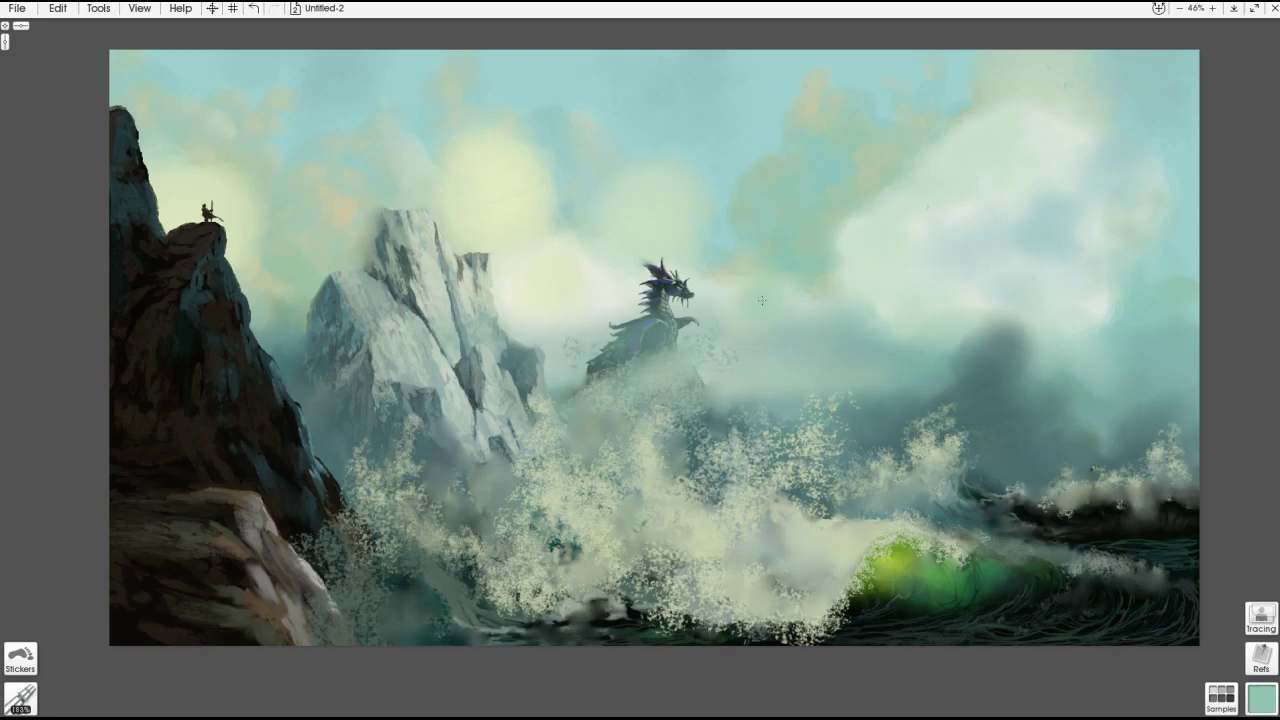
{"action": "left_click_drag", "start_coordinate": [930, 305], "coordinate": [1005, 290]}
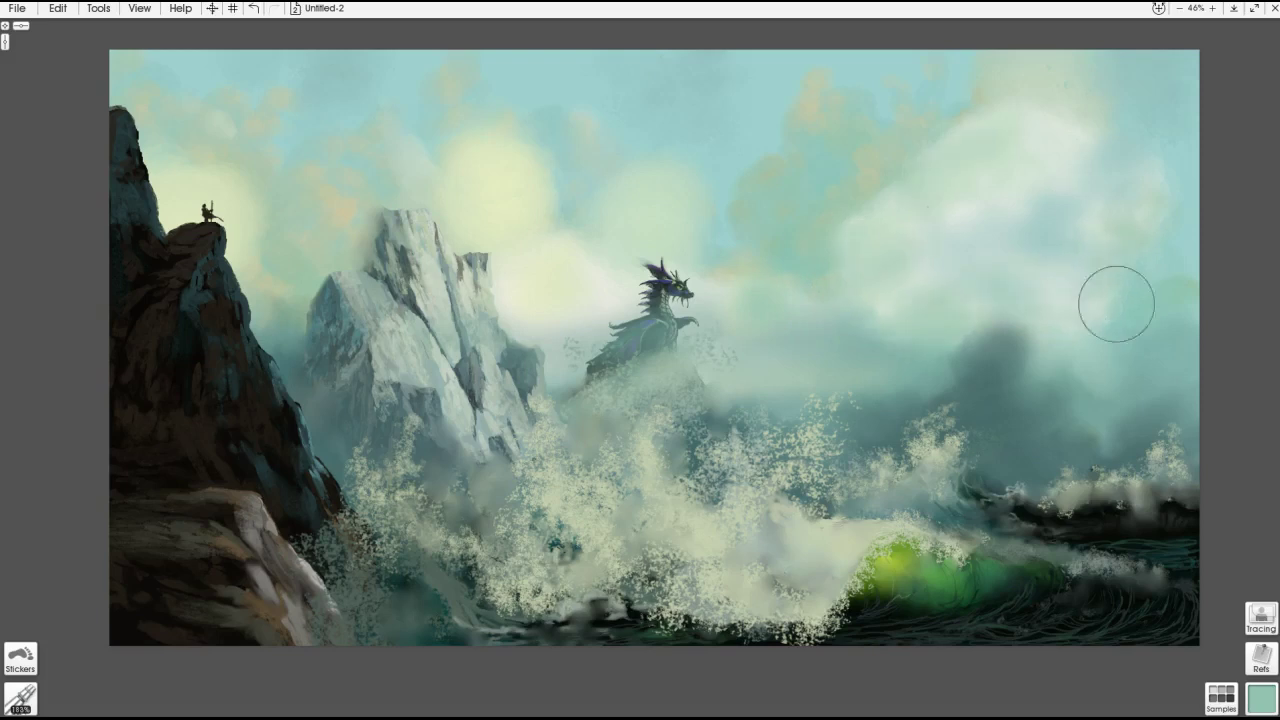
{"action": "left_click", "coordinate": [985, 355], "text": "alt"}
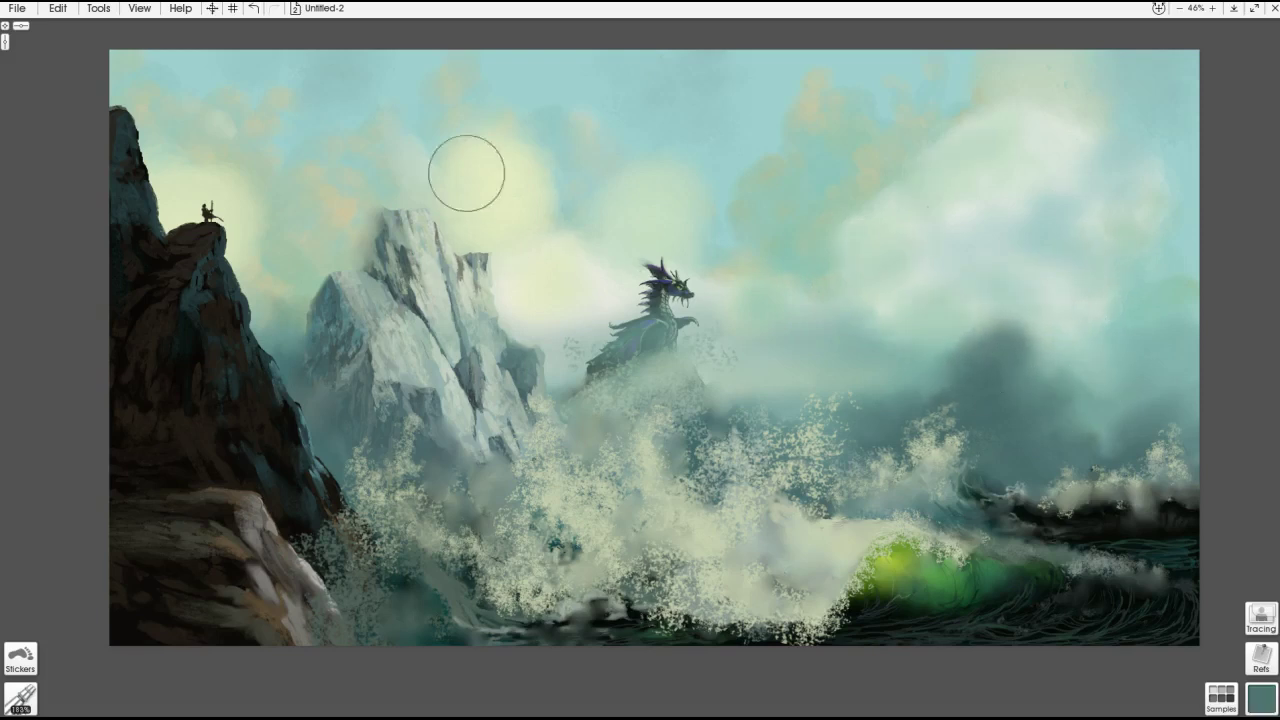
- Paint out the stray specks between the mountain and the dragon with pale grey-green mist, using a smaller brush
{"action": "left_click", "coordinate": [575, 325], "text": "alt"}
{"action": "key", "text": "bracketleft"}
{"action": "key", "text": "bracketleft"}
{"action": "key", "text": "bracketleft"}
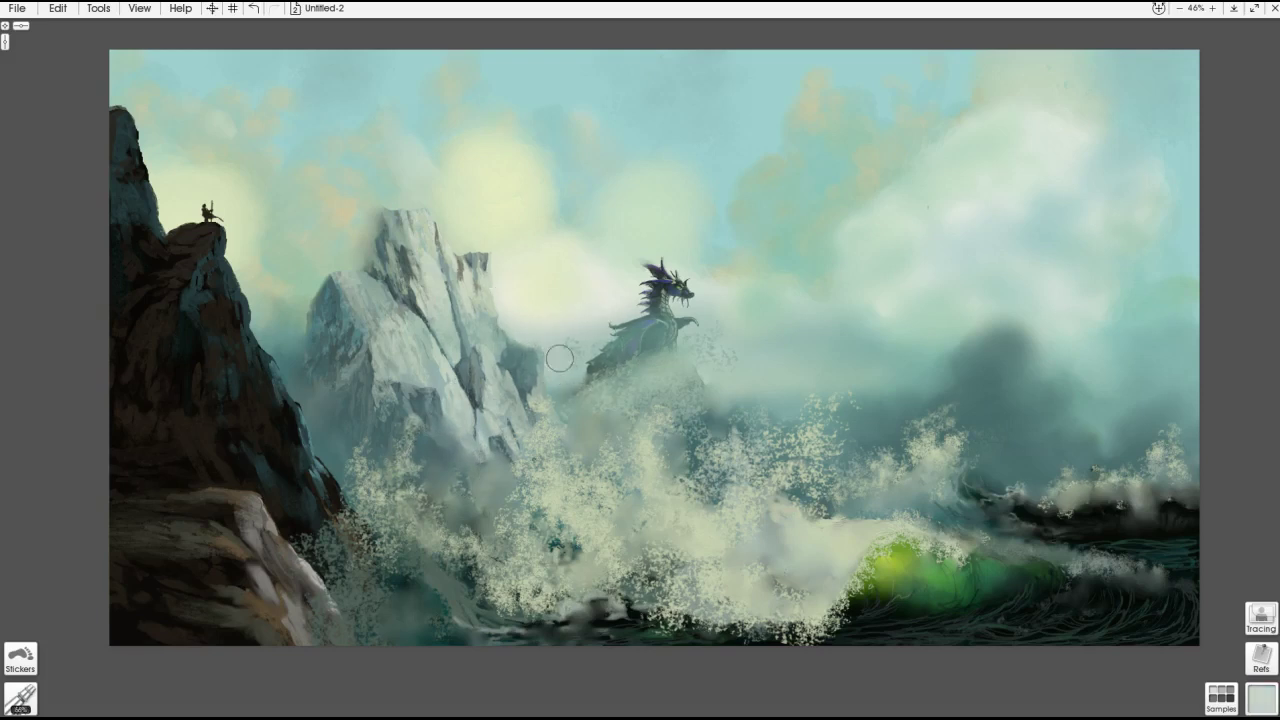
{"action": "left_click", "coordinate": [589, 331], "text": "alt"}
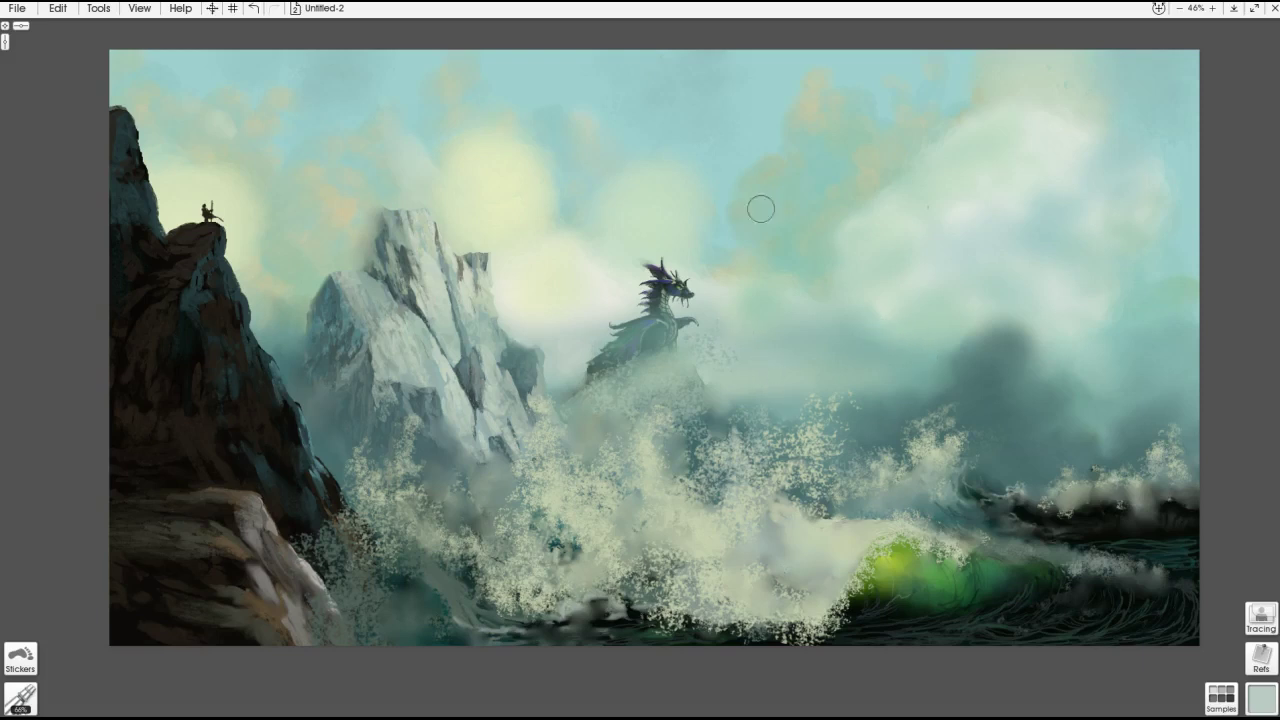
- Break up the round yellow clouds between the mountain and the dragon with pale teal sky strokes, using a larger brush
{"action": "mouse_move", "coordinate": [557, 180]}
{"action": "left_mouse_down"}
{"action": "mouse_move", "coordinate": [482, 200]}
{"action": "mouse_move", "coordinate": [494, 177]}
{"action": "left_mouse_up"}
{"action": "key", "text": "bracketright"}
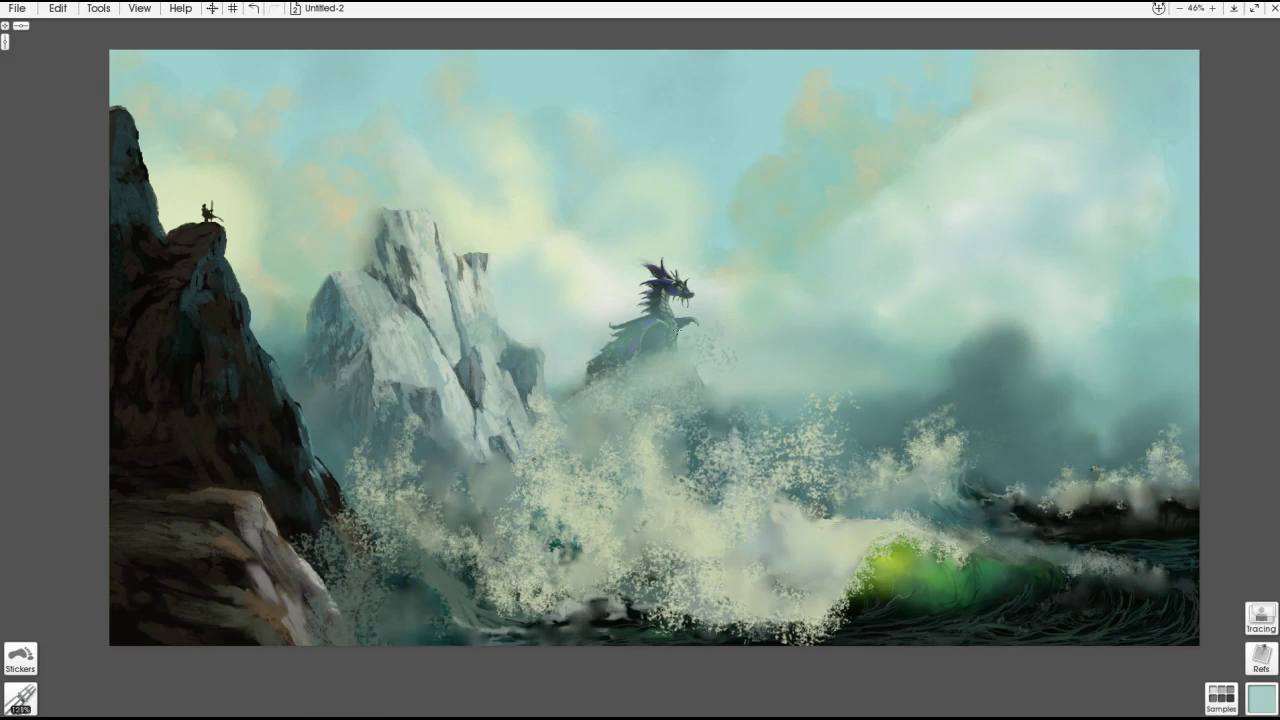
- Sample a near-white and spatter foam highlights over the lower splash and the crest of the green-lit wave, undoing the first strokes
{"action": "left_click", "coordinate": [427, 450], "text": "alt"}
{"action": "mouse_move", "coordinate": [777, 543]}
{"action": "left_mouse_down"}
{"action": "mouse_move", "coordinate": [853, 555]}
{"action": "mouse_move", "coordinate": [844, 578]}
{"action": "mouse_move", "coordinate": [770, 562]}
{"action": "mouse_move", "coordinate": [832, 550]}
{"action": "mouse_move", "coordinate": [796, 568]}
{"action": "mouse_move", "coordinate": [818, 578]}
{"action": "mouse_move", "coordinate": [799, 593]}
{"action": "mouse_move", "coordinate": [822, 602]}
{"action": "mouse_move", "coordinate": [870, 590]}
{"action": "left_mouse_up"}
{"action": "key", "text": "ctrl+z"}
{"action": "key", "text": "ctrl+z"}
{"action": "mouse_move", "coordinate": [795, 648]}
{"action": "left_mouse_down"}
{"action": "mouse_move", "coordinate": [778, 582]}
{"action": "mouse_move", "coordinate": [765, 596]}
{"action": "mouse_move", "coordinate": [743, 553]}
{"action": "mouse_move", "coordinate": [775, 585]}
{"action": "mouse_move", "coordinate": [728, 581]}
{"action": "mouse_move", "coordinate": [779, 607]}
{"action": "mouse_move", "coordinate": [811, 586]}
{"action": "mouse_move", "coordinate": [746, 603]}
{"action": "mouse_move", "coordinate": [690, 587]}
{"action": "mouse_move", "coordinate": [708, 587]}
{"action": "mouse_move", "coordinate": [693, 561]}
{"action": "mouse_move", "coordinate": [833, 614]}
{"action": "mouse_move", "coordinate": [845, 579]}
{"action": "mouse_move", "coordinate": [823, 606]}
{"action": "mouse_move", "coordinate": [846, 576]}
{"action": "mouse_move", "coordinate": [827, 602]}
{"action": "mouse_move", "coordinate": [815, 588]}
{"action": "mouse_move", "coordinate": [808, 613]}
{"action": "mouse_move", "coordinate": [705, 610]}
{"action": "left_mouse_up"}
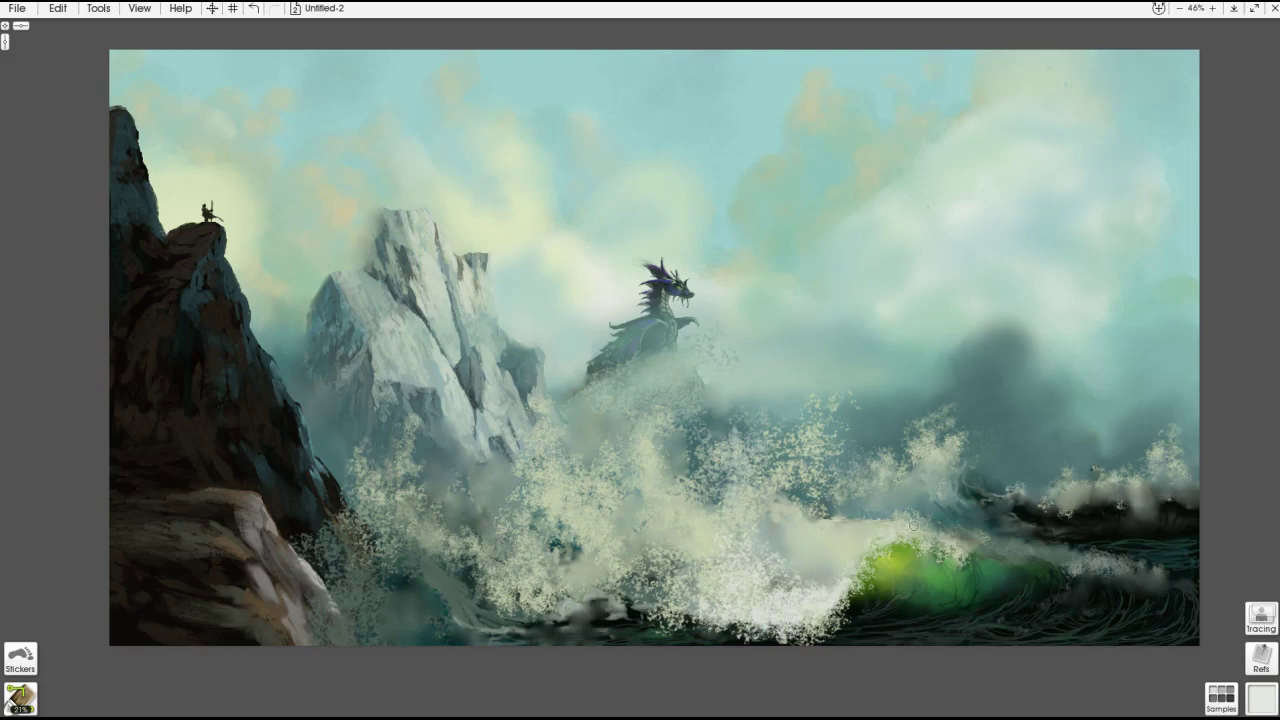
{"action": "mouse_move", "coordinate": [946, 540]}
{"action": "left_mouse_down"}
{"action": "mouse_move", "coordinate": [946, 511]}
{"action": "mouse_move", "coordinate": [922, 530]}
{"action": "left_mouse_up"}
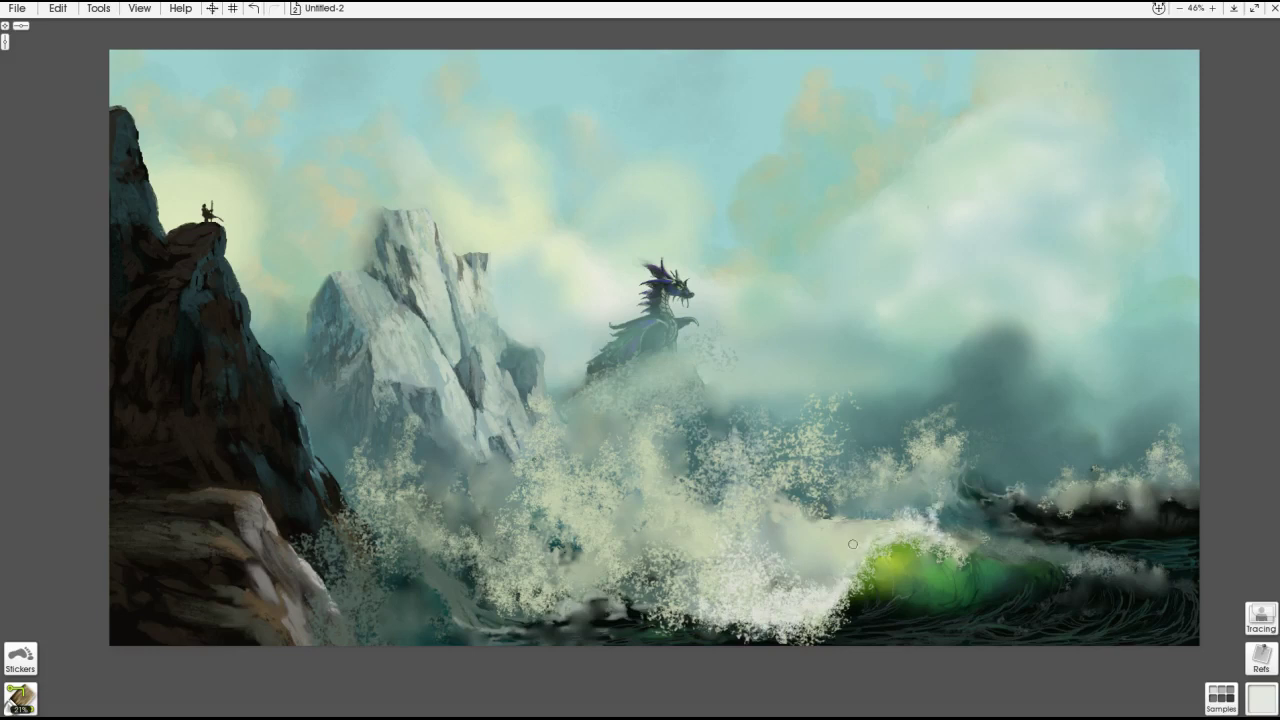
{"action": "left_click_drag", "start_coordinate": [733, 609], "coordinate": [697, 579]}
- Spray near-white foam over the tall splashes from the mountain's foot across the centre with a larger brush
{"action": "key", "text": "bracketright"}
{"action": "mouse_move", "coordinate": [885, 468]}
{"action": "left_mouse_down"}
{"action": "mouse_move", "coordinate": [934, 435]}
{"action": "mouse_move", "coordinate": [938, 393]}
{"action": "mouse_move", "coordinate": [905, 449]}
{"action": "mouse_move", "coordinate": [805, 446]}
{"action": "mouse_move", "coordinate": [563, 538]}
{"action": "mouse_move", "coordinate": [593, 522]}
{"action": "mouse_move", "coordinate": [596, 480]}
{"action": "mouse_move", "coordinate": [554, 429]}
{"action": "mouse_move", "coordinate": [587, 511]}
{"action": "mouse_move", "coordinate": [540, 571]}
{"action": "mouse_move", "coordinate": [603, 567]}
{"action": "left_mouse_up"}
{"action": "mouse_move", "coordinate": [449, 532]}
{"action": "left_mouse_down"}
{"action": "mouse_move", "coordinate": [422, 434]}
{"action": "mouse_move", "coordinate": [409, 465]}
{"action": "mouse_move", "coordinate": [387, 457]}
{"action": "mouse_move", "coordinate": [376, 412]}
{"action": "left_mouse_up"}
- Spatter fine foam over the distant wave crest and the upper edges of the back splashes, using a smaller brush
{"action": "key", "text": "bracketleft"}
{"action": "key", "text": "bracketleft"}
{"action": "key", "text": "bracketleft"}
{"action": "key", "text": "bracketleft"}
{"action": "key", "text": "bracketleft"}
{"action": "mouse_move", "coordinate": [1073, 483]}
{"action": "left_mouse_down"}
{"action": "mouse_move", "coordinate": [1146, 492]}
{"action": "mouse_move", "coordinate": [1147, 471]}
{"action": "mouse_move", "coordinate": [1182, 486]}
{"action": "mouse_move", "coordinate": [1145, 518]}
{"action": "mouse_move", "coordinate": [1038, 480]}
{"action": "left_mouse_up"}
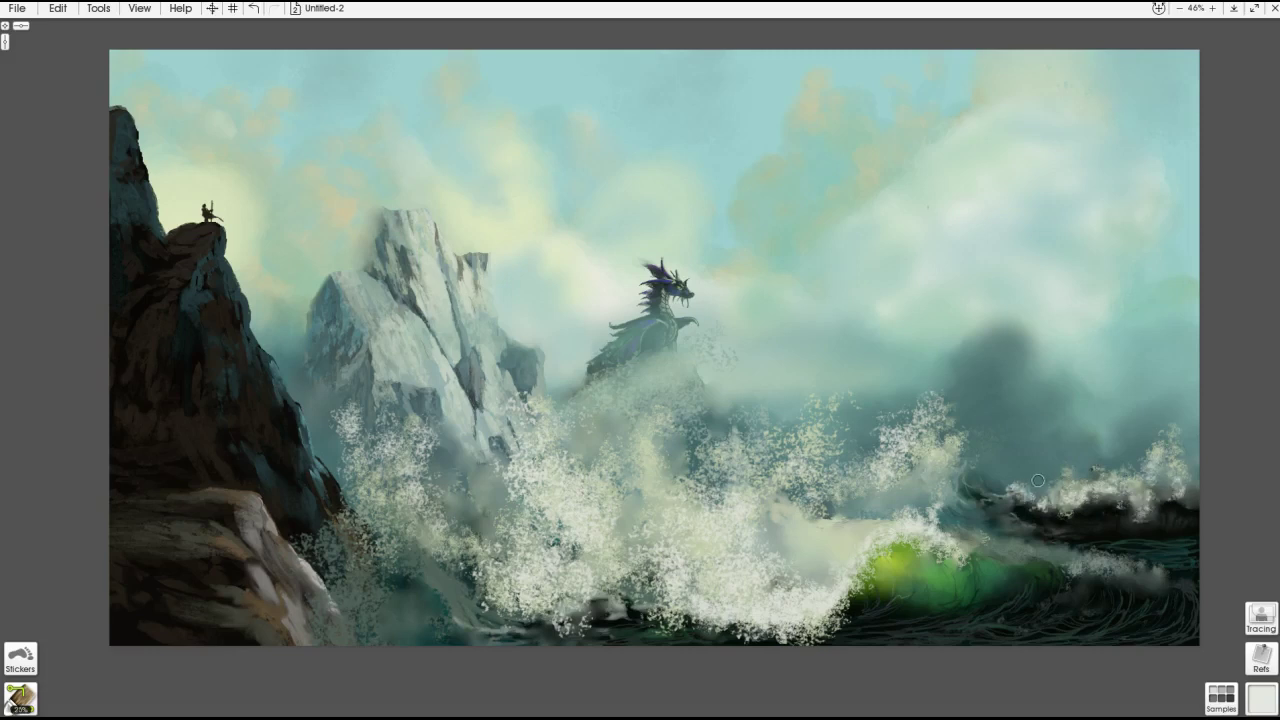
{"action": "left_click_drag", "start_coordinate": [944, 449], "coordinate": [992, 413]}
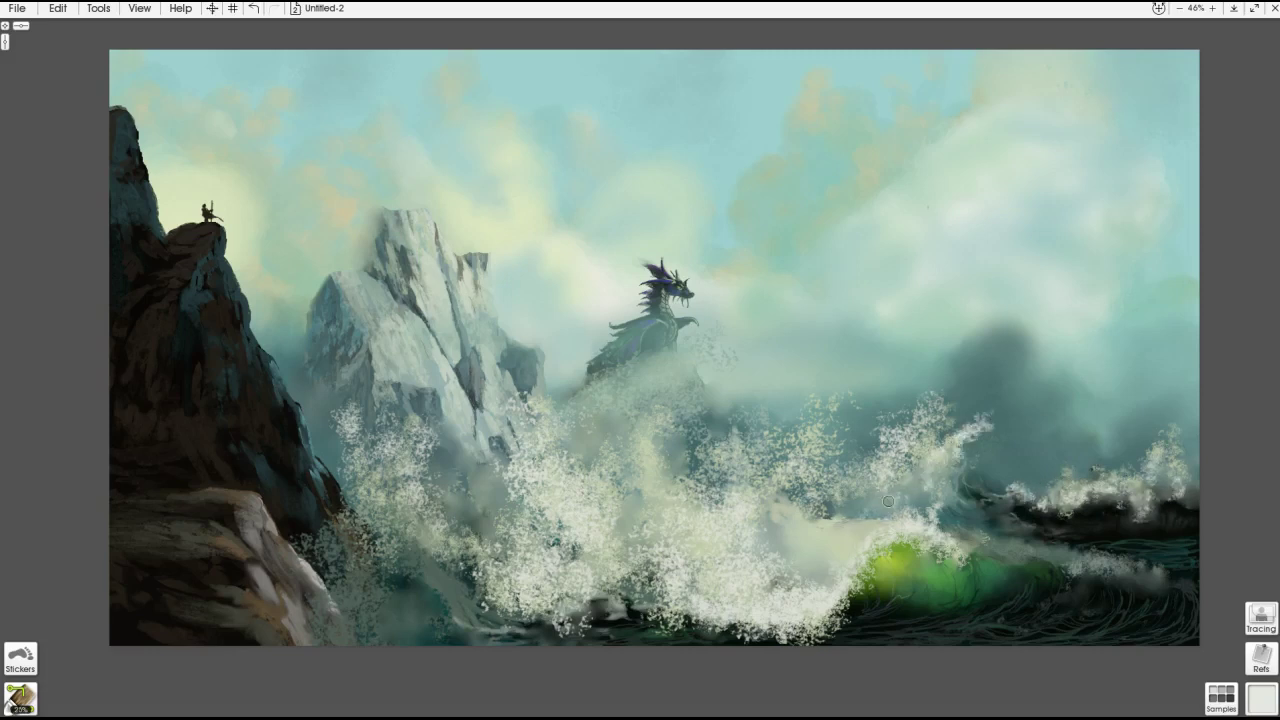
{"action": "mouse_move", "coordinate": [733, 432]}
{"action": "left_mouse_down"}
{"action": "mouse_move", "coordinate": [640, 465]}
{"action": "mouse_move", "coordinate": [650, 470]}
{"action": "left_mouse_up"}
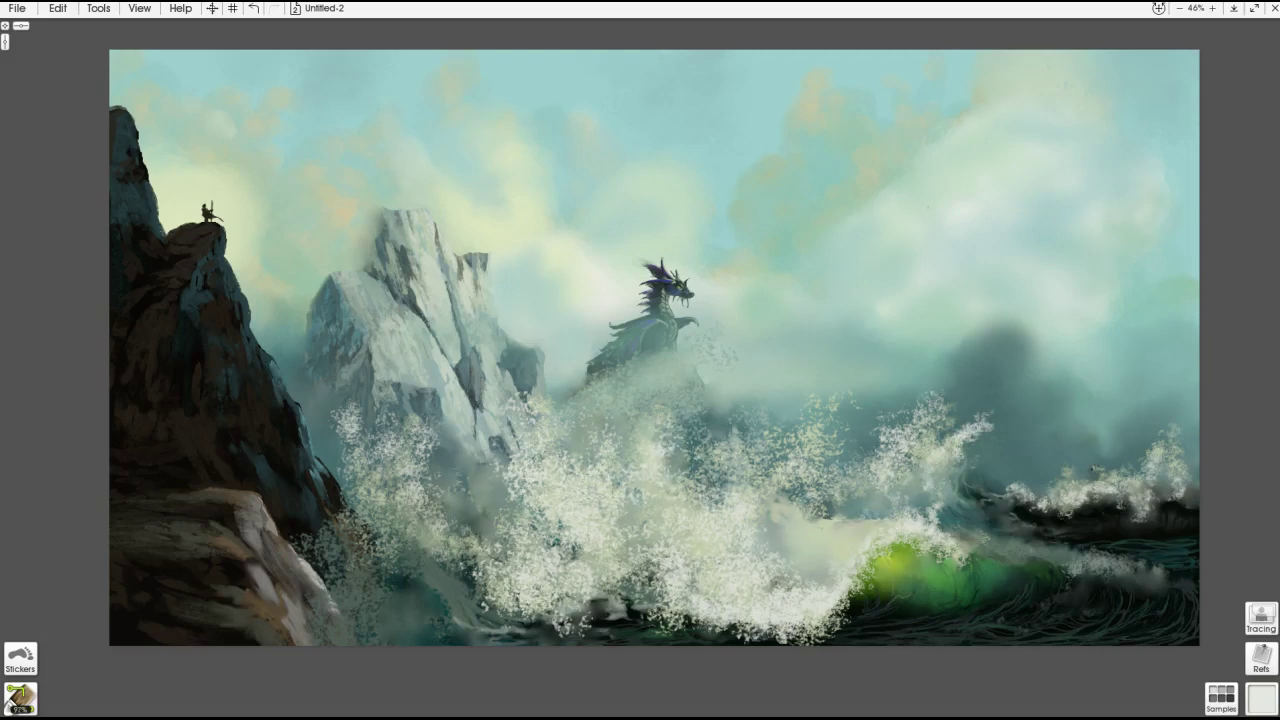
- Fill the base of the central splash and the crest of the green-lit wave with dense white foam, undoing the stray blob
{"action": "mouse_move", "coordinate": [721, 551]}
{"action": "left_mouse_down"}
{"action": "mouse_move", "coordinate": [711, 588]}
{"action": "mouse_move", "coordinate": [780, 590]}
{"action": "mouse_move", "coordinate": [705, 581]}
{"action": "mouse_move", "coordinate": [801, 576]}
{"action": "mouse_move", "coordinate": [827, 490]}
{"action": "mouse_move", "coordinate": [684, 569]}
{"action": "mouse_move", "coordinate": [594, 511]}
{"action": "mouse_move", "coordinate": [596, 573]}
{"action": "mouse_move", "coordinate": [445, 605]}
{"action": "left_mouse_up"}
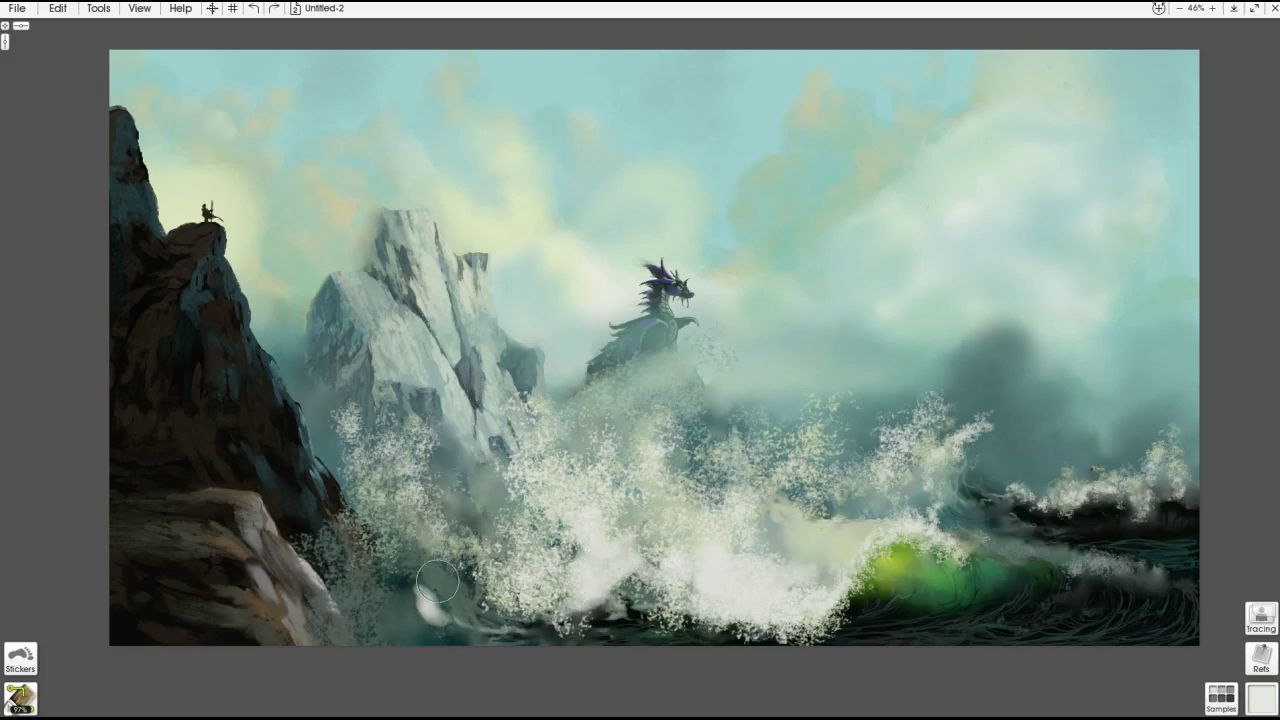
{"action": "left_click_drag", "start_coordinate": [600, 509], "coordinate": [564, 530]}
{"action": "key", "text": "ctrl+z"}
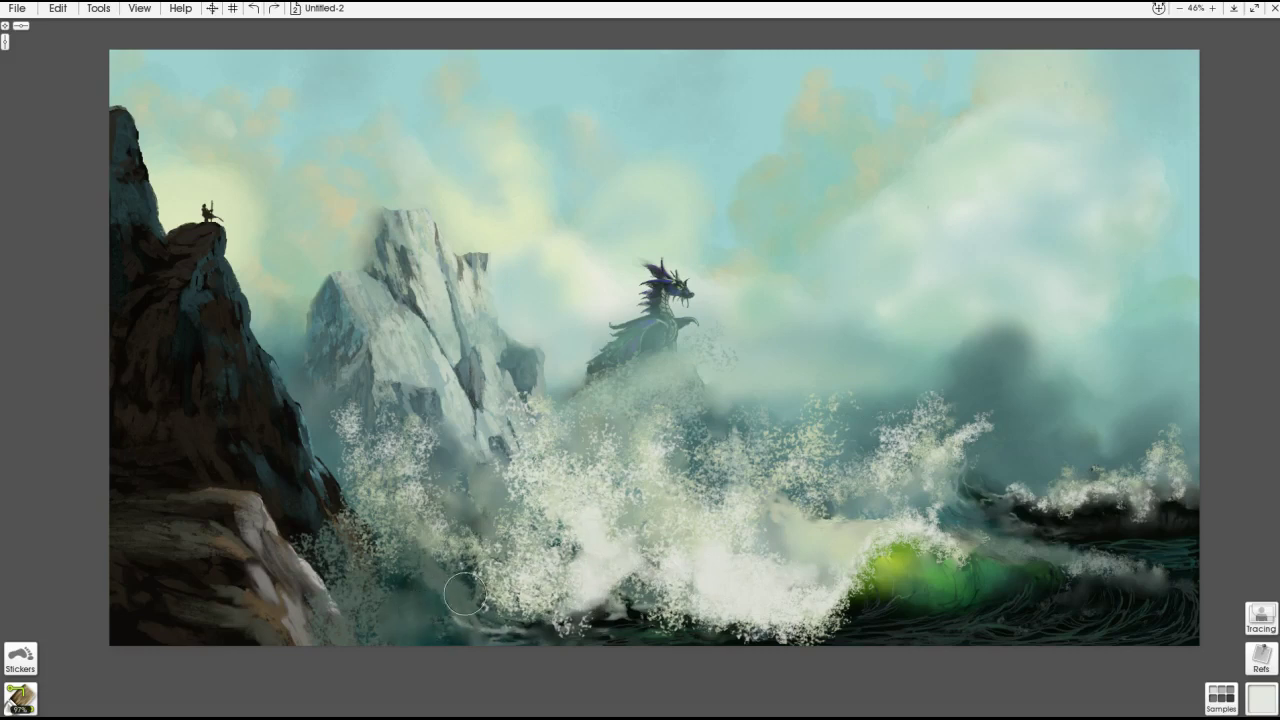
{"action": "mouse_move", "coordinate": [902, 505]}
{"action": "left_mouse_down"}
{"action": "mouse_move", "coordinate": [871, 493]}
{"action": "mouse_move", "coordinate": [804, 505]}
{"action": "mouse_move", "coordinate": [901, 475]}
{"action": "mouse_move", "coordinate": [878, 520]}
{"action": "left_mouse_up"}
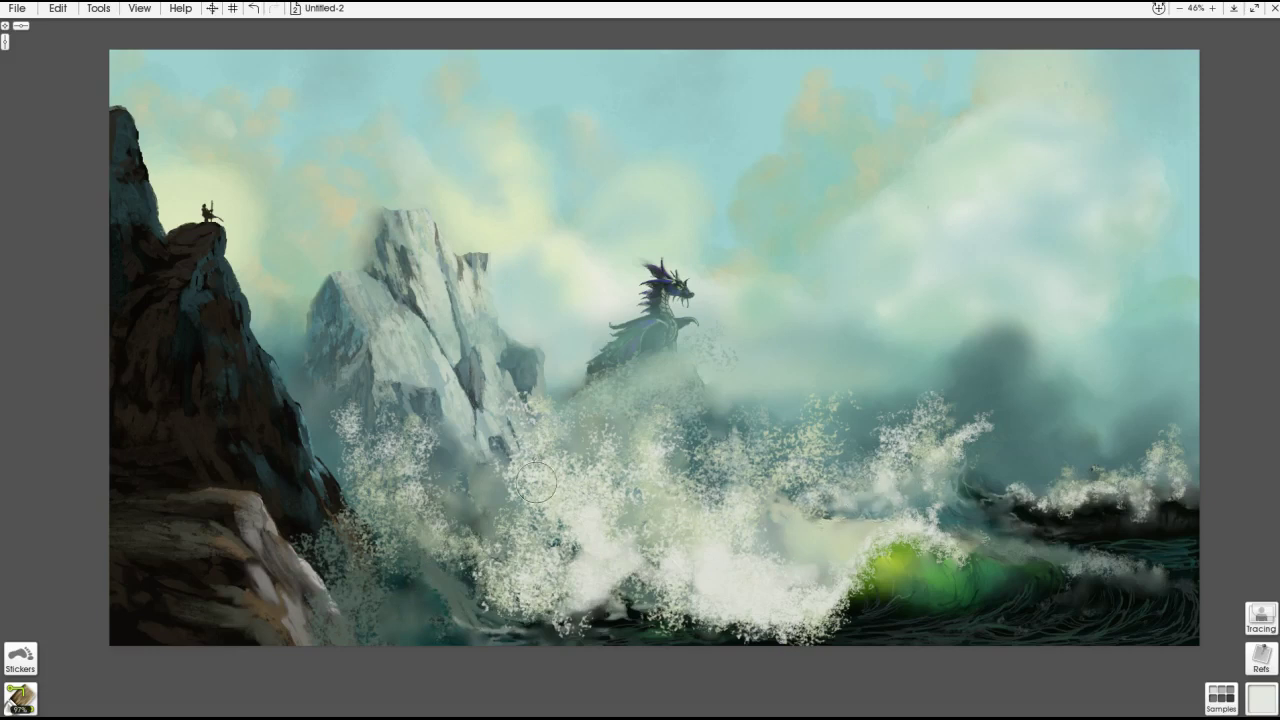
{"action": "mouse_move", "coordinate": [985, 548]}
{"action": "left_mouse_down"}
{"action": "mouse_move", "coordinate": [1044, 558]}
{"action": "mouse_move", "coordinate": [980, 547]}
{"action": "mouse_move", "coordinate": [1022, 552]}
{"action": "mouse_move", "coordinate": [985, 522]}
{"action": "mouse_move", "coordinate": [1048, 545]}
{"action": "mouse_move", "coordinate": [998, 544]}
{"action": "mouse_move", "coordinate": [987, 530]}
{"action": "mouse_move", "coordinate": [983, 543]}
{"action": "mouse_move", "coordinate": [1008, 541]}
{"action": "mouse_move", "coordinate": [959, 550]}
{"action": "left_mouse_up"}
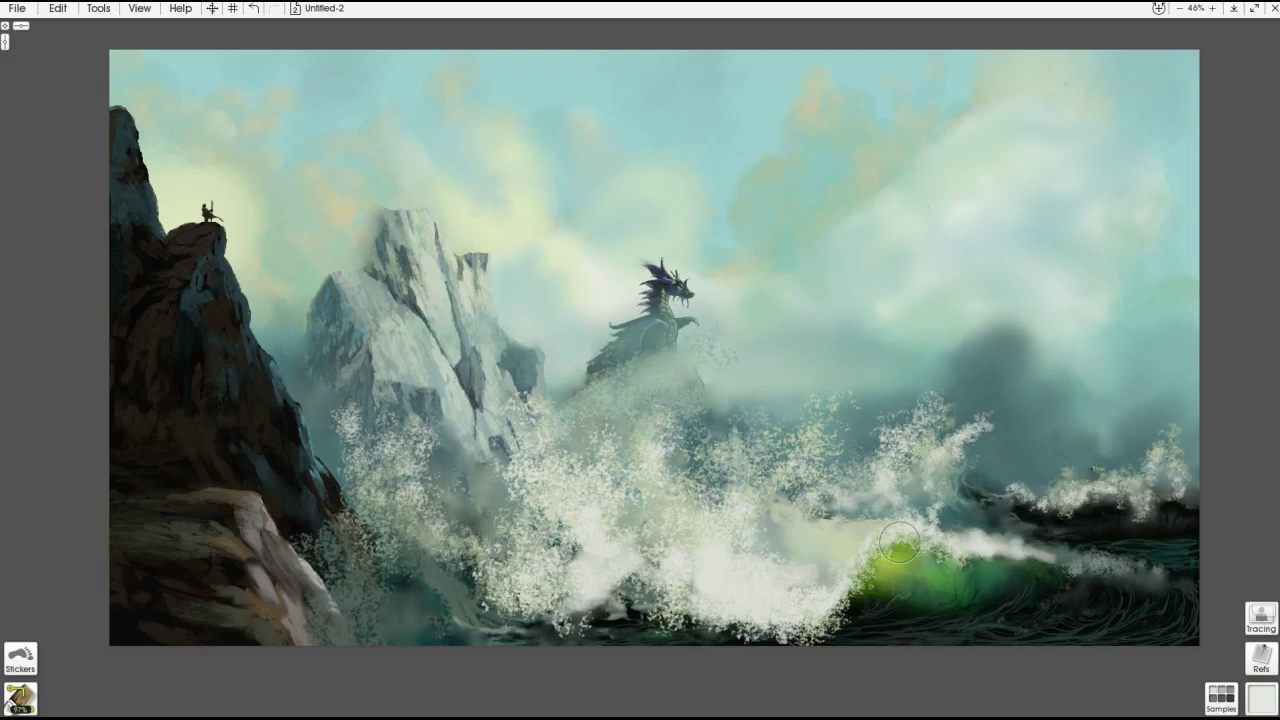
{"action": "mouse_move", "coordinate": [660, 588]}
{"action": "left_mouse_down"}
{"action": "mouse_move", "coordinate": [608, 560]}
{"action": "mouse_move", "coordinate": [588, 576]}
{"action": "mouse_move", "coordinate": [603, 549]}
{"action": "left_mouse_up"}
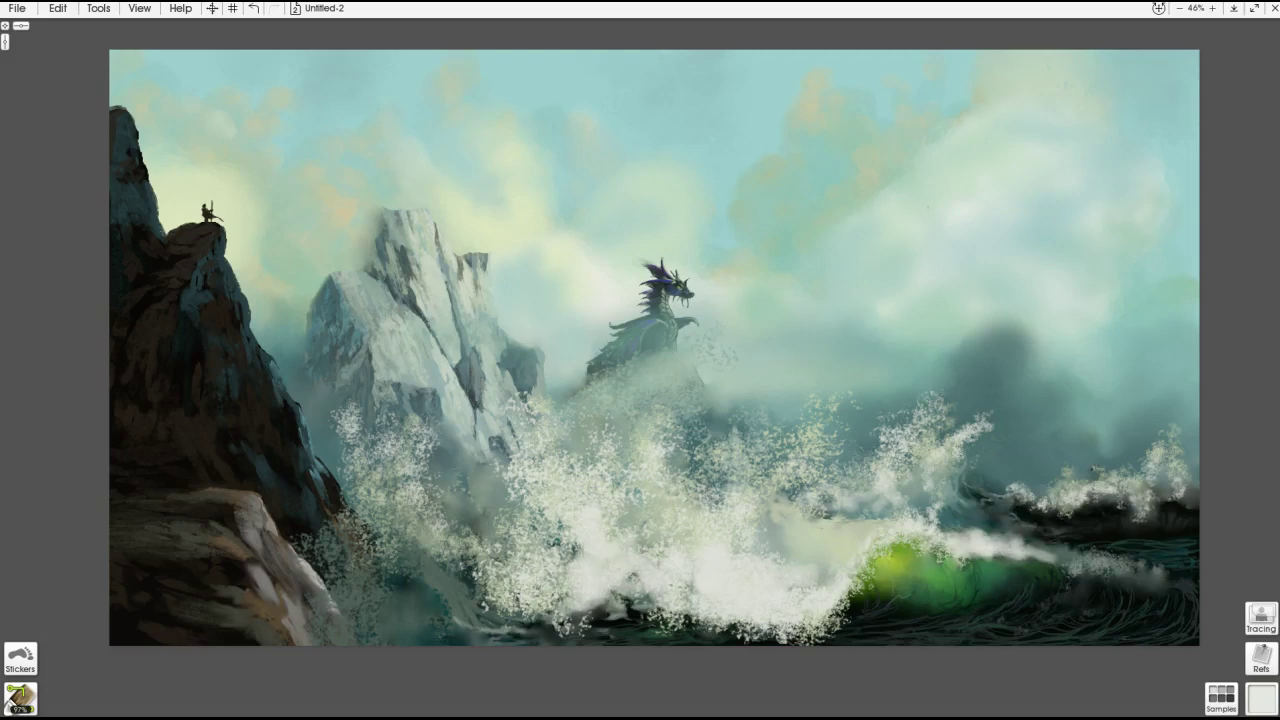
- Spray coarse white droplets over the central splash, up beside the dragon, above the back wave and along the base of the foreground rocks
{"action": "mouse_move", "coordinate": [704, 590]}
{"action": "left_mouse_down"}
{"action": "mouse_move", "coordinate": [700, 556]}
{"action": "mouse_move", "coordinate": [657, 570]}
{"action": "mouse_move", "coordinate": [715, 435]}
{"action": "mouse_move", "coordinate": [743, 443]}
{"action": "mouse_move", "coordinate": [735, 550]}
{"action": "mouse_move", "coordinate": [795, 558]}
{"action": "mouse_move", "coordinate": [805, 530]}
{"action": "mouse_move", "coordinate": [686, 569]}
{"action": "mouse_move", "coordinate": [617, 573]}
{"action": "mouse_move", "coordinate": [546, 503]}
{"action": "mouse_move", "coordinate": [554, 359]}
{"action": "mouse_move", "coordinate": [596, 416]}
{"action": "mouse_move", "coordinate": [550, 578]}
{"action": "left_mouse_up"}
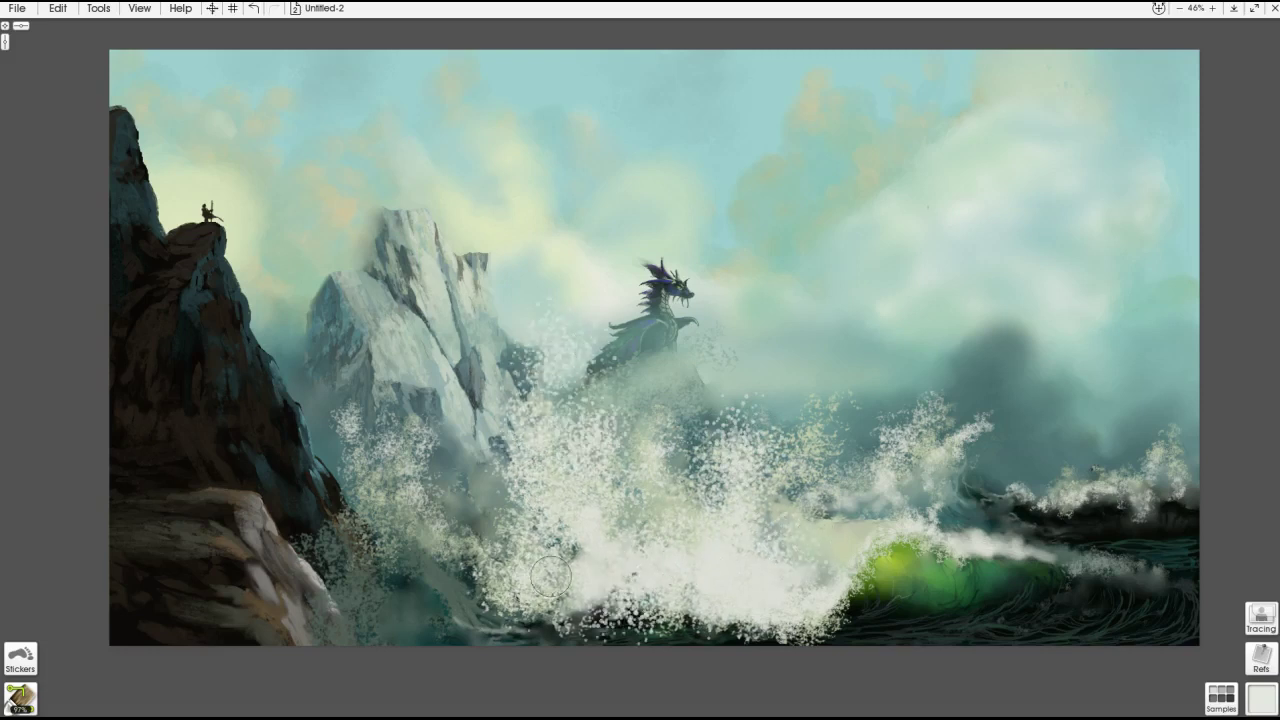
{"action": "mouse_move", "coordinate": [860, 425]}
{"action": "left_mouse_down"}
{"action": "mouse_move", "coordinate": [925, 358]}
{"action": "mouse_move", "coordinate": [792, 537]}
{"action": "left_mouse_up"}
{"action": "key", "text": "ctrl+z"}
{"action": "left_click_drag", "start_coordinate": [908, 402], "coordinate": [890, 440]}
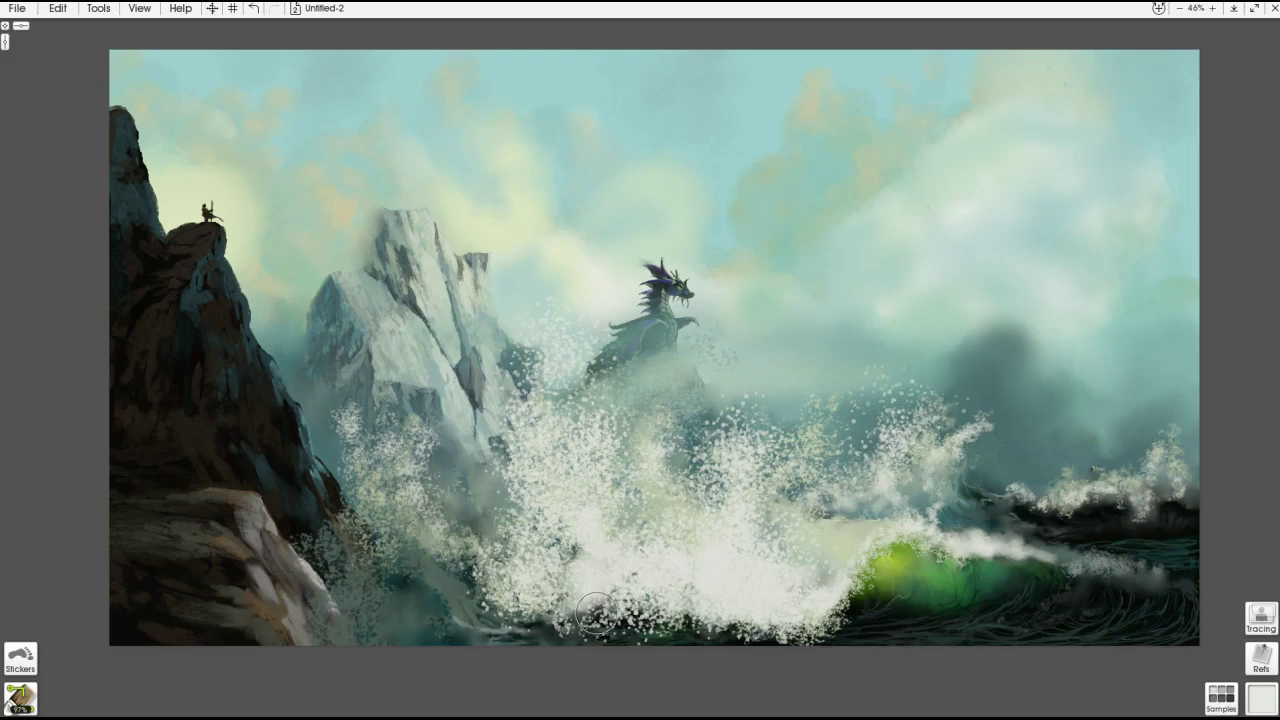
{"action": "mouse_move", "coordinate": [443, 583]}
{"action": "left_mouse_down"}
{"action": "mouse_move", "coordinate": [366, 657]}
{"action": "mouse_move", "coordinate": [417, 663]}
{"action": "mouse_move", "coordinate": [323, 650]}
{"action": "mouse_move", "coordinate": [255, 612]}
{"action": "left_mouse_up"}
{"action": "mouse_move", "coordinate": [383, 481]}
{"action": "left_mouse_down"}
{"action": "mouse_move", "coordinate": [369, 539]}
{"action": "mouse_move", "coordinate": [354, 529]}
{"action": "mouse_move", "coordinate": [365, 565]}
{"action": "left_mouse_up"}
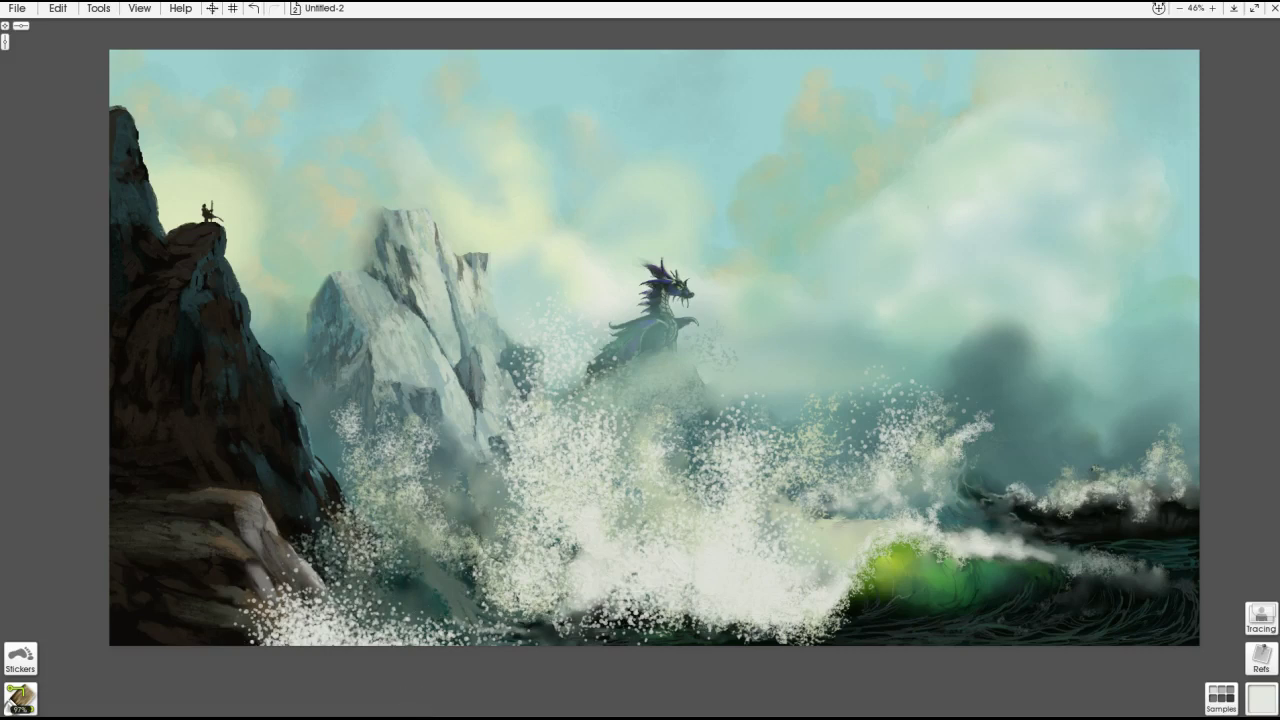
- Airbrush soft white mist across the mountain's foot and the top of the central splash with a much larger brush
{"action": "key", "text": "ctrl+e"}
{"action": "key", "text": "e"}
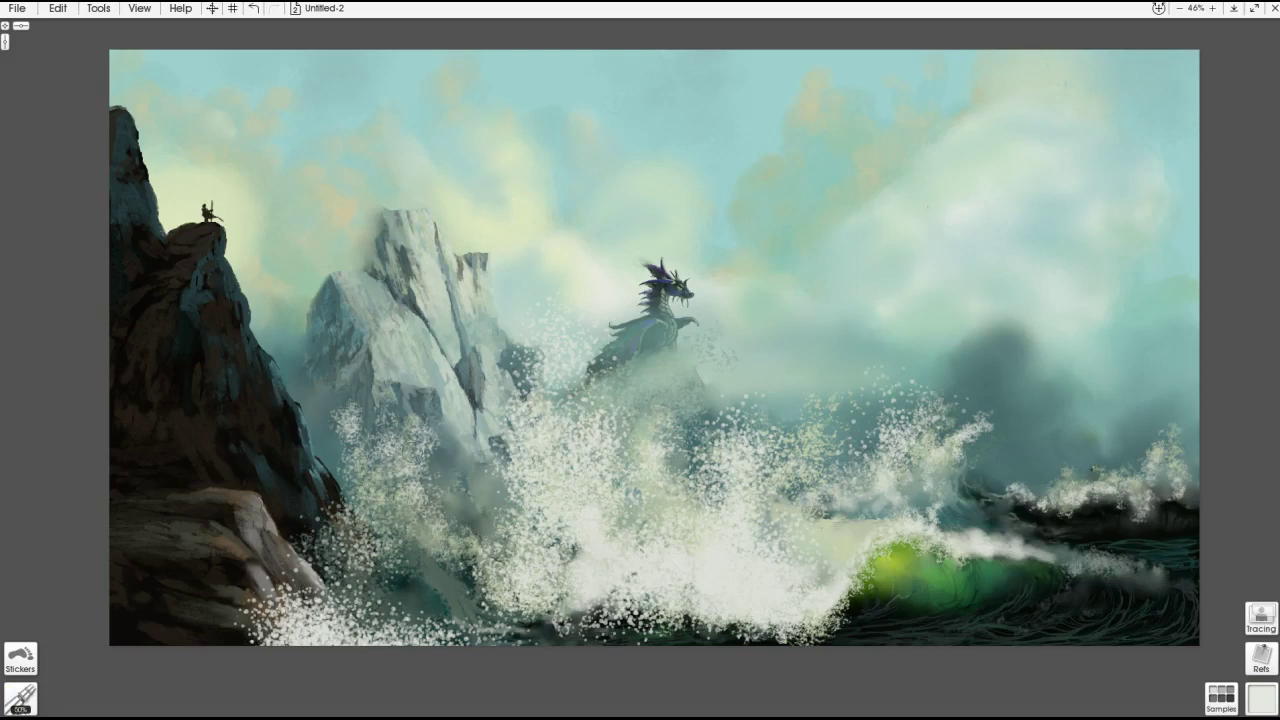
{"action": "key", "text": "bracketright"}
{"action": "key", "text": "bracketright"}
{"action": "key", "text": "bracketright"}
{"action": "key", "text": "bracketright"}
{"action": "left_click_drag", "start_coordinate": [292, 388], "coordinate": [745, 385]}
{"action": "left_click_drag", "start_coordinate": [325, 442], "coordinate": [800, 428]}
{"action": "mouse_move", "coordinate": [548, 432]}
{"action": "left_mouse_down"}
{"action": "mouse_move", "coordinate": [333, 433]}
{"action": "mouse_move", "coordinate": [430, 400]}
{"action": "mouse_move", "coordinate": [780, 428]}
{"action": "mouse_move", "coordinate": [460, 380]}
{"action": "mouse_move", "coordinate": [290, 430]}
{"action": "mouse_move", "coordinate": [251, 500]}
{"action": "left_mouse_up"}
- Airbrush two bands of pale mist across the dark cliff, below the warrior and above the foreground rocks, softening their edges
{"action": "key", "text": "bracketright"}
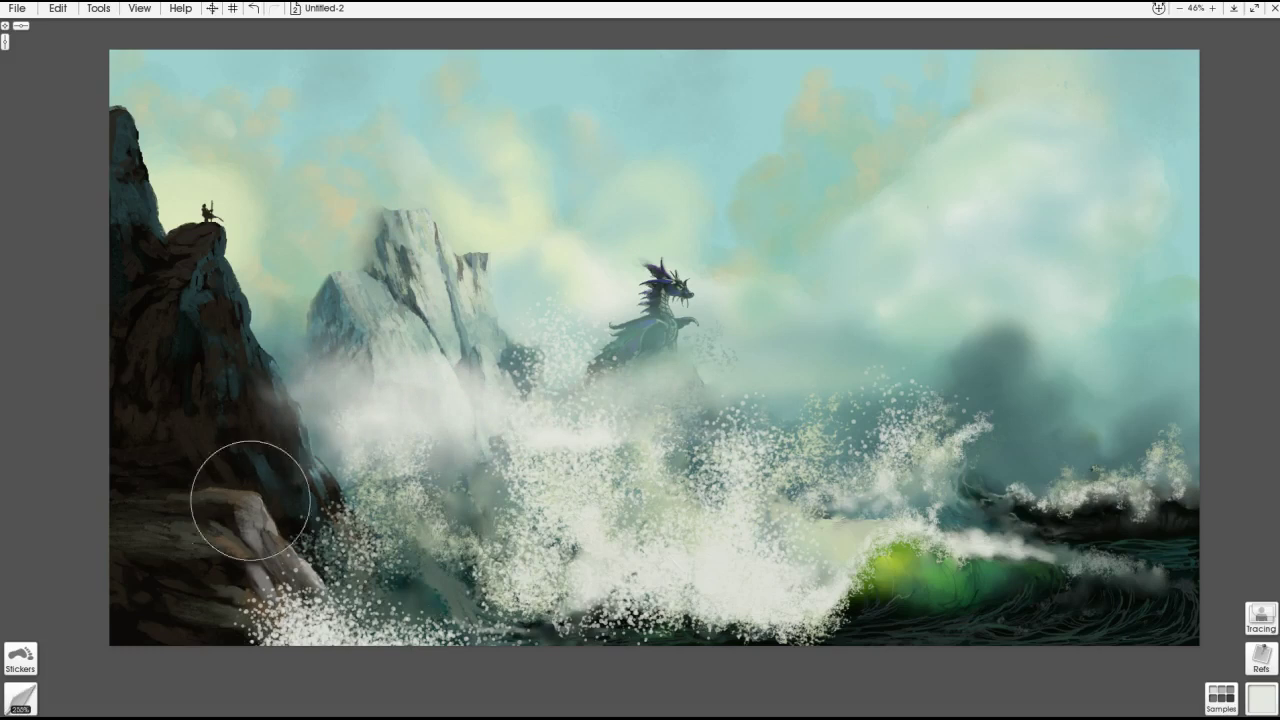
{"action": "key", "text": "e"}
{"action": "mouse_move", "coordinate": [109, 443]}
{"action": "left_mouse_down"}
{"action": "mouse_move", "coordinate": [330, 445]}
{"action": "mouse_move", "coordinate": [500, 425]}
{"action": "left_mouse_up"}
{"action": "key", "text": "b"}
{"action": "mouse_move", "coordinate": [237, 486]}
{"action": "left_mouse_down"}
{"action": "mouse_move", "coordinate": [130, 430]}
{"action": "mouse_move", "coordinate": [400, 450]}
{"action": "mouse_move", "coordinate": [120, 398]}
{"action": "mouse_move", "coordinate": [350, 505]}
{"action": "left_mouse_up"}
{"action": "key", "text": "e"}
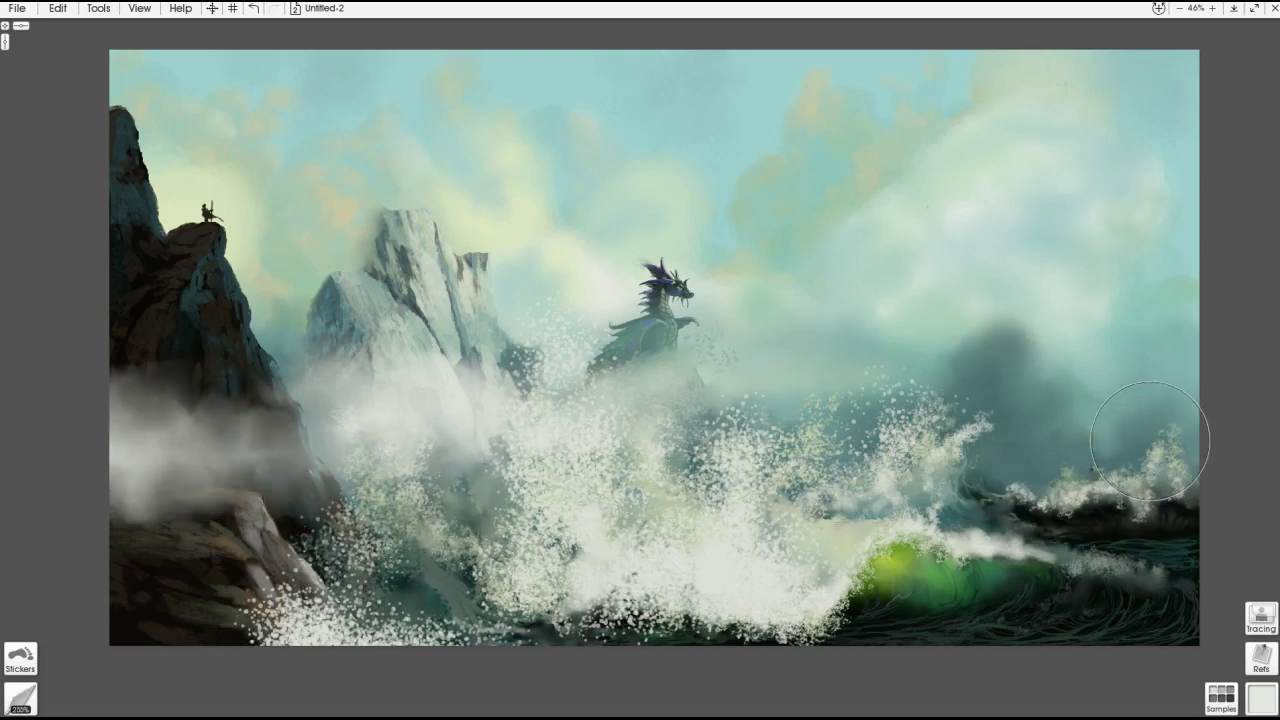
{"action": "mouse_move", "coordinate": [64, 305]}
{"action": "left_mouse_down"}
{"action": "mouse_move", "coordinate": [325, 308]}
{"action": "mouse_move", "coordinate": [120, 305]}
{"action": "mouse_move", "coordinate": [260, 330]}
{"action": "mouse_move", "coordinate": [330, 360]}
{"action": "left_mouse_up"}
{"action": "key", "text": "b"}
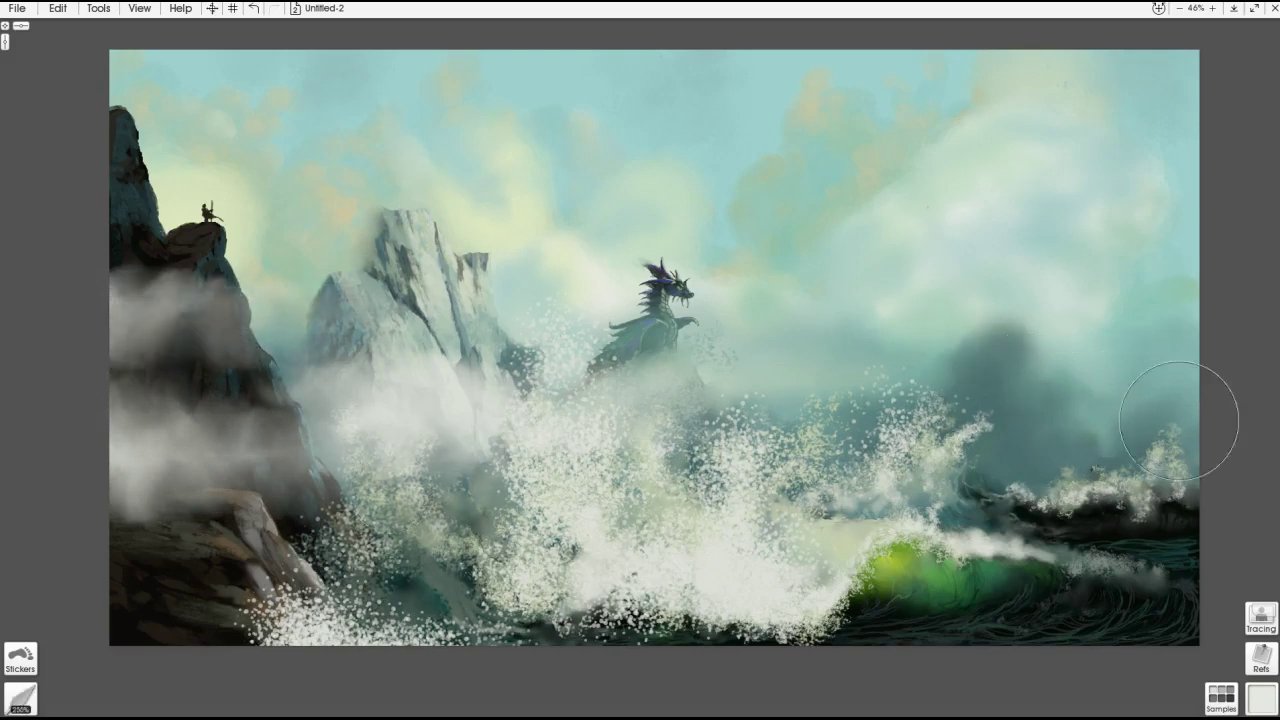
- Veil the storm cloud and distant waves with thin haze, and thin out the mist over the mountain's lower slopes
{"action": "key", "text": "e"}
{"action": "mouse_move", "coordinate": [1162, 468]}
{"action": "left_mouse_down"}
{"action": "mouse_move", "coordinate": [1030, 450]}
{"action": "mouse_move", "coordinate": [860, 462]}
{"action": "left_mouse_up"}
{"action": "mouse_move", "coordinate": [1200, 345]}
{"action": "left_mouse_down"}
{"action": "mouse_move", "coordinate": [1008, 373]}
{"action": "mouse_move", "coordinate": [1195, 372]}
{"action": "left_mouse_up"}
{"action": "key", "text": "e"}
{"action": "mouse_move", "coordinate": [1180, 450]}
{"action": "left_mouse_down"}
{"action": "mouse_move", "coordinate": [1019, 467]}
{"action": "mouse_move", "coordinate": [1180, 425]}
{"action": "mouse_move", "coordinate": [940, 450]}
{"action": "left_mouse_up"}
{"action": "left_click_drag", "start_coordinate": [1070, 370], "coordinate": [920, 375]}
{"action": "mouse_move", "coordinate": [476, 472]}
{"action": "left_mouse_down"}
{"action": "mouse_move", "coordinate": [457, 386]}
{"action": "mouse_move", "coordinate": [540, 370]}
{"action": "left_mouse_up"}
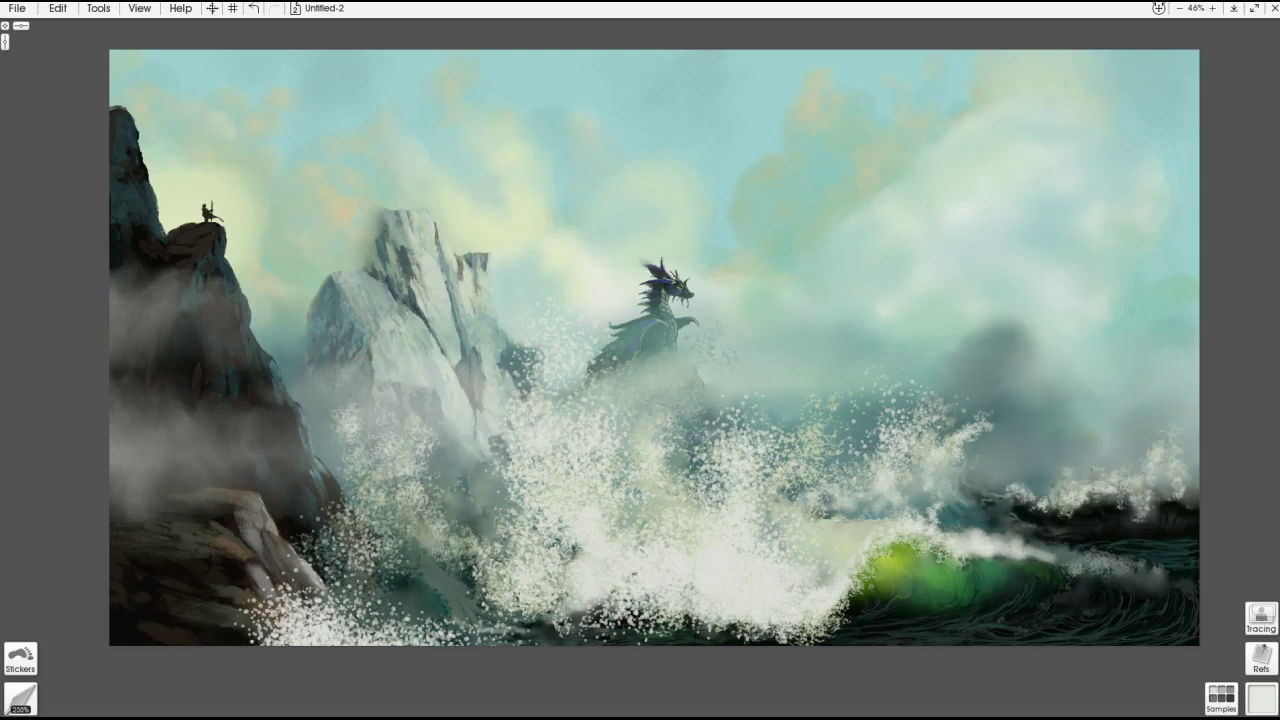
- Sample a grey-green from the distant haze and tone down the bright foam at the base of the central splash
{"action": "key", "text": "ctrl+e"}
{"action": "left_click", "coordinate": [1087, 440], "text": "alt"}
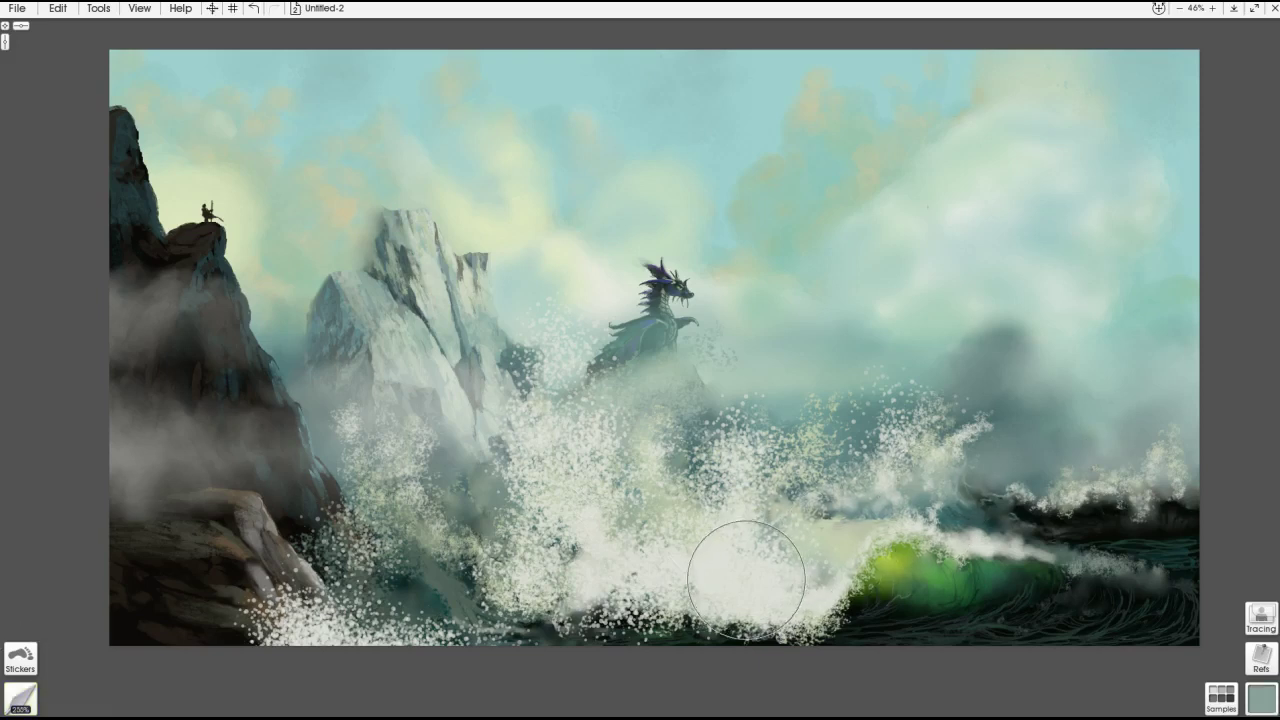
{"action": "key", "text": "b"}
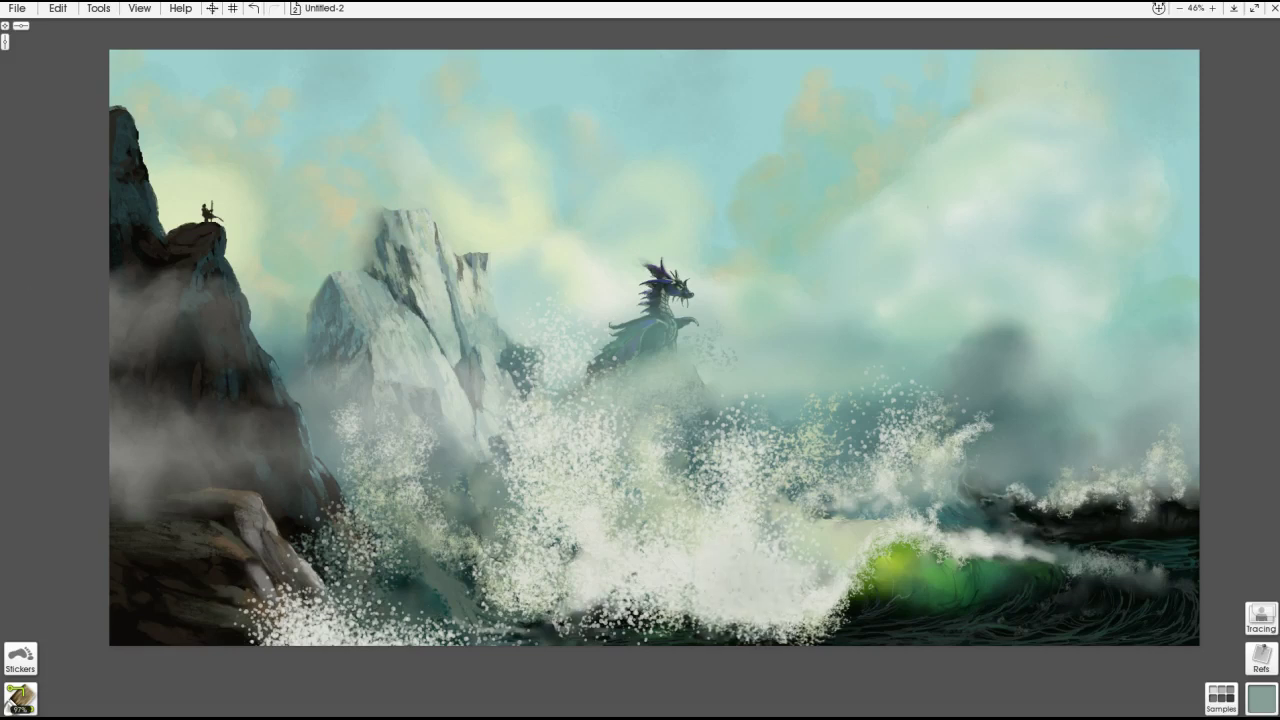
{"action": "mouse_move", "coordinate": [763, 609]}
{"action": "left_mouse_down"}
{"action": "mouse_move", "coordinate": [743, 581]}
{"action": "mouse_move", "coordinate": [717, 600]}
{"action": "mouse_move", "coordinate": [719, 563]}
{"action": "mouse_move", "coordinate": [742, 576]}
{"action": "mouse_move", "coordinate": [730, 536]}
{"action": "mouse_move", "coordinate": [658, 566]}
{"action": "mouse_move", "coordinate": [588, 514]}
{"action": "mouse_move", "coordinate": [620, 587]}
{"action": "mouse_move", "coordinate": [800, 612]}
{"action": "mouse_move", "coordinate": [815, 564]}
{"action": "left_mouse_up"}
{"action": "left_click_drag", "start_coordinate": [576, 596], "coordinate": [572, 616]}
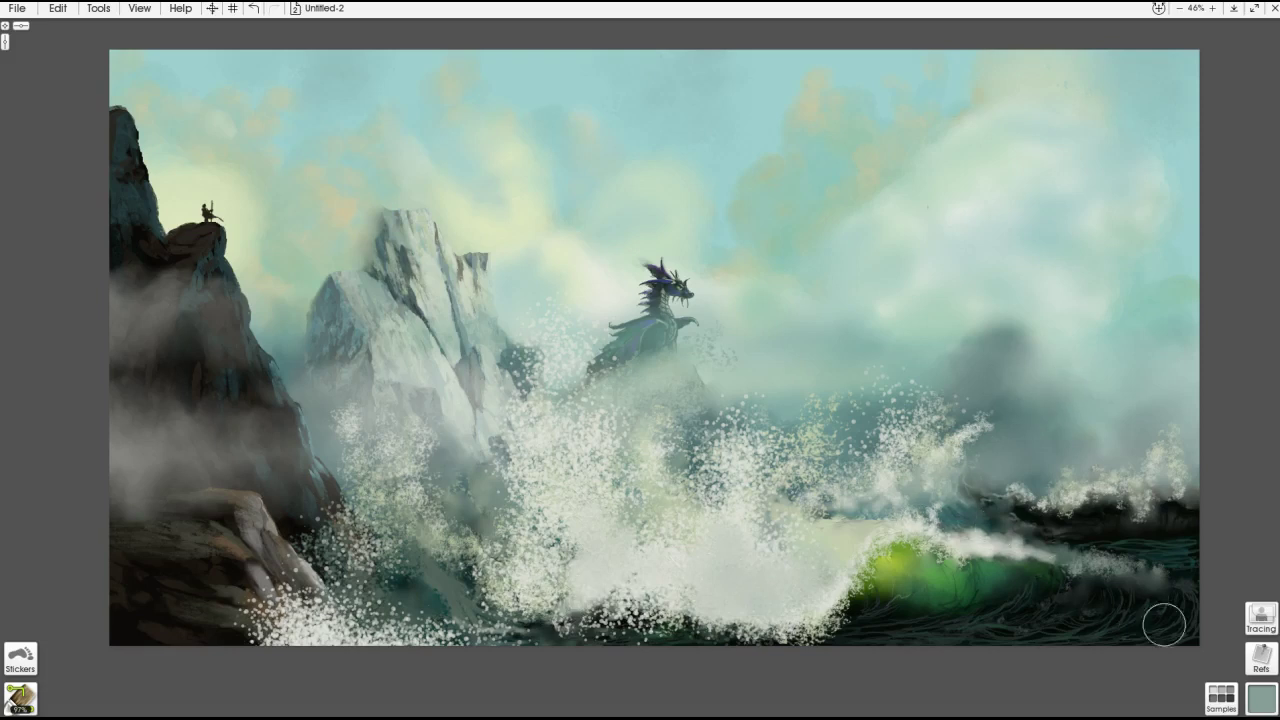
- Pick a warm off-white and spatter fresh foam over the rock base, the central and back splashes, and the distant crest
{"action": "left_click", "coordinate": [1261, 697]}
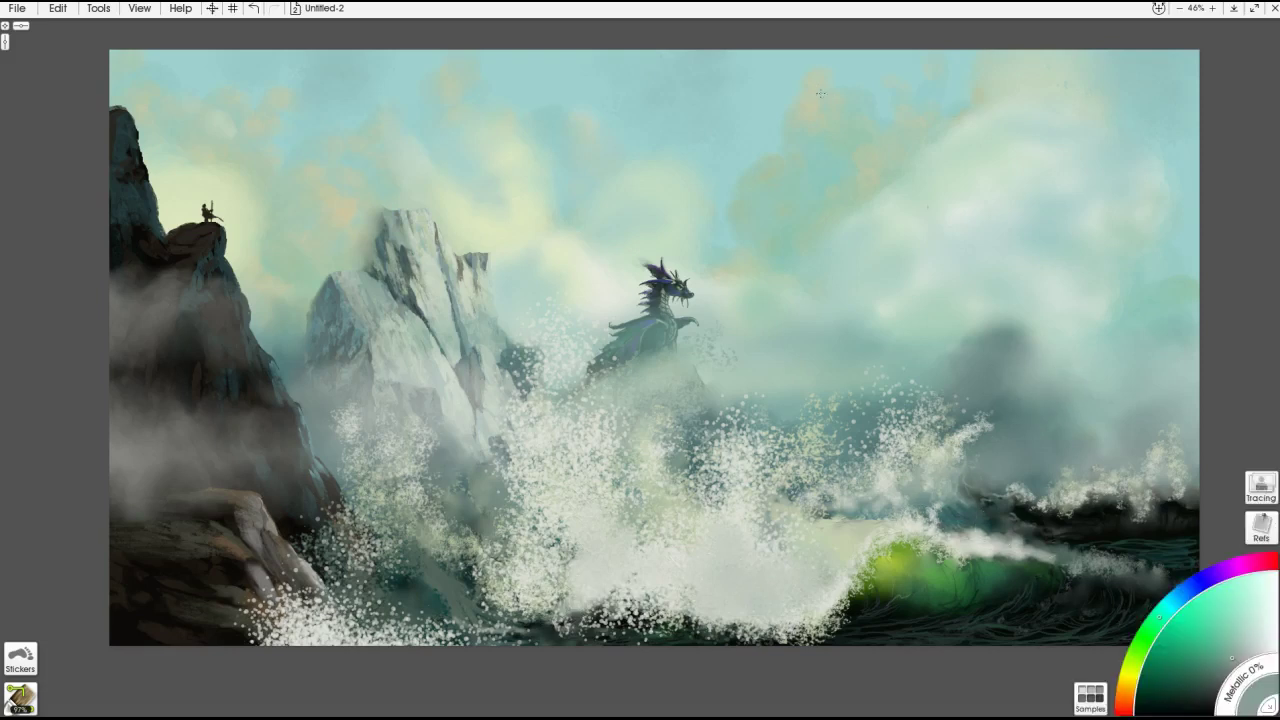
{"action": "left_click", "coordinate": [907, 178], "text": "alt"}
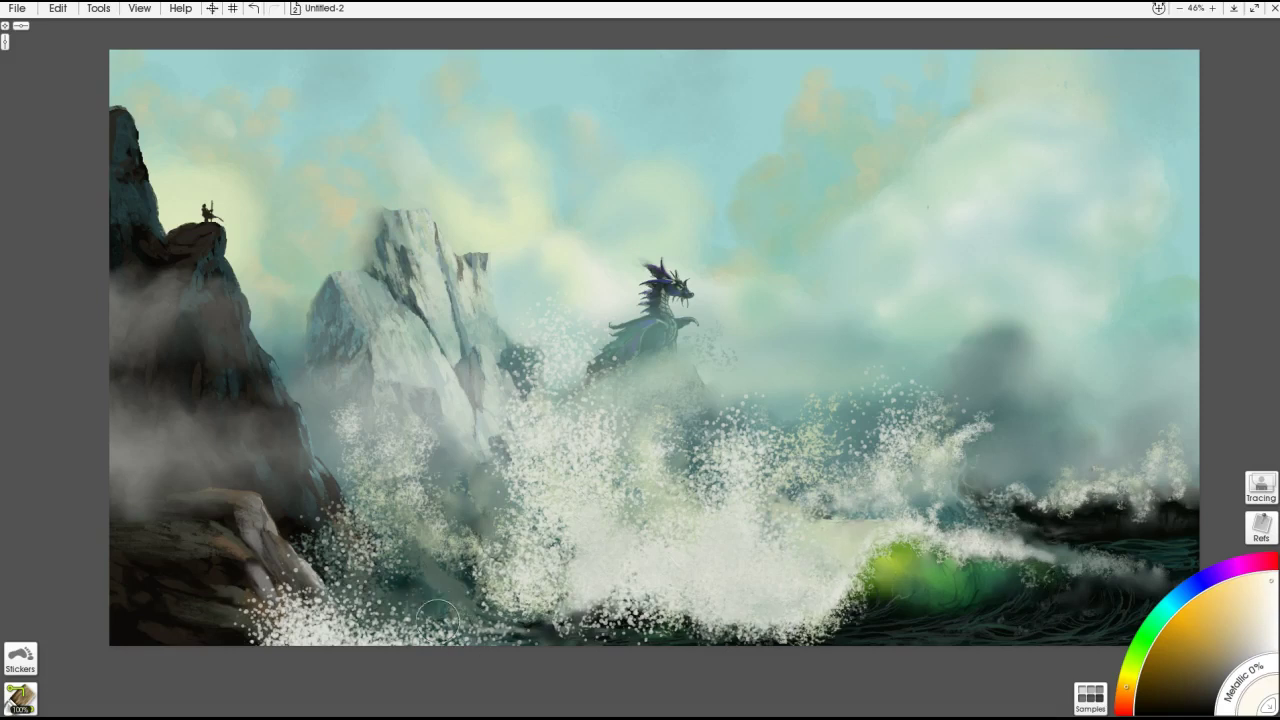
{"action": "mouse_move", "coordinate": [342, 652]}
{"action": "left_mouse_down"}
{"action": "mouse_move", "coordinate": [260, 657]}
{"action": "mouse_move", "coordinate": [323, 669]}
{"action": "left_mouse_up"}
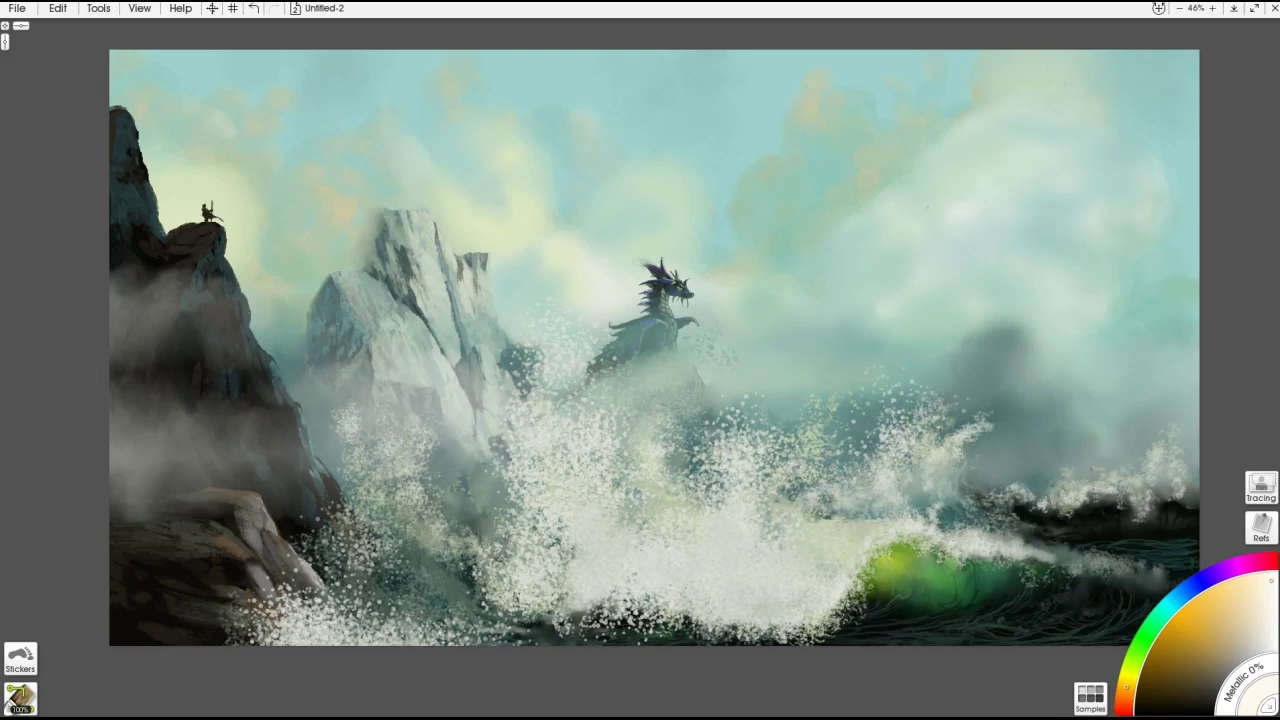
{"action": "mouse_move", "coordinate": [777, 506]}
{"action": "left_mouse_down"}
{"action": "mouse_move", "coordinate": [770, 585]}
{"action": "mouse_move", "coordinate": [760, 470]}
{"action": "mouse_move", "coordinate": [745, 503]}
{"action": "left_mouse_up"}
{"action": "left_click_drag", "start_coordinate": [412, 488], "coordinate": [412, 420]}
{"action": "mouse_move", "coordinate": [912, 455]}
{"action": "left_mouse_down"}
{"action": "mouse_move", "coordinate": [945, 390]}
{"action": "mouse_move", "coordinate": [975, 425]}
{"action": "left_mouse_up"}
{"action": "left_click_drag", "start_coordinate": [846, 482], "coordinate": [751, 534]}
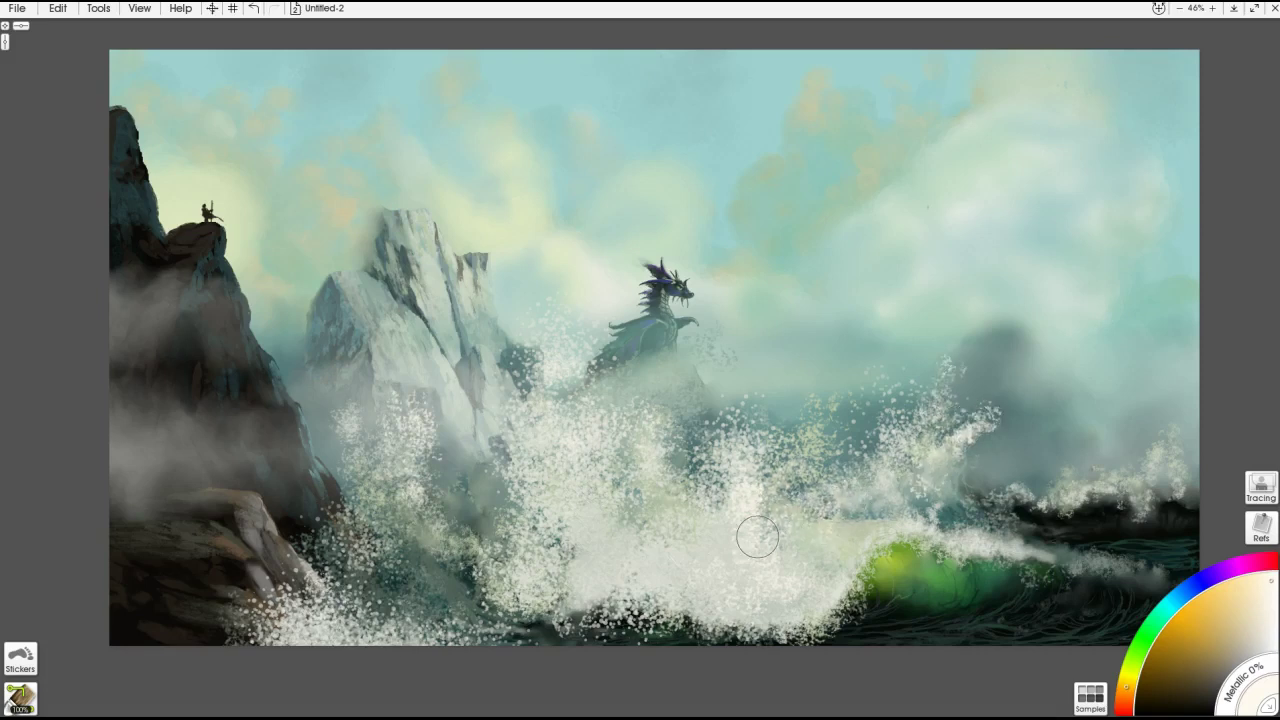
{"action": "mouse_move", "coordinate": [1098, 476]}
{"action": "left_mouse_down"}
{"action": "mouse_move", "coordinate": [1156, 438]}
{"action": "mouse_move", "coordinate": [1116, 474]}
{"action": "mouse_move", "coordinate": [1042, 505]}
{"action": "left_mouse_up"}
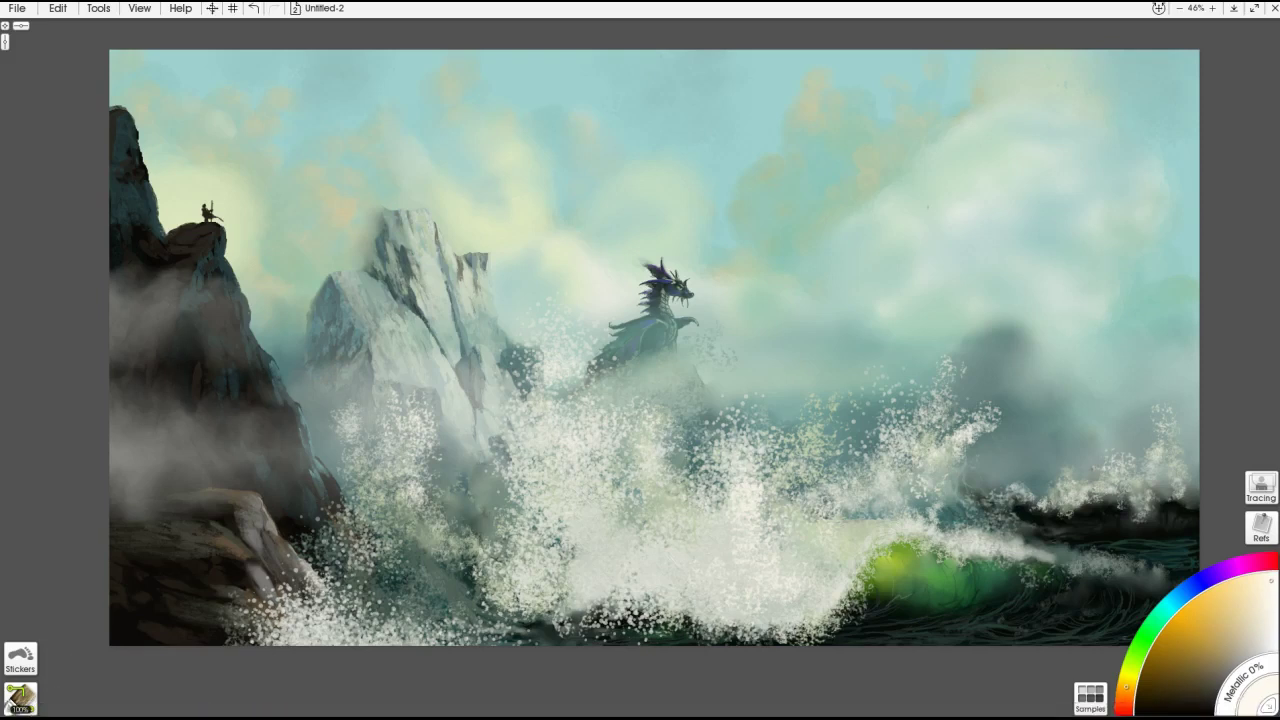
- Sample a near-black and draw a straight slanted mast rising from the water beside the central splash, undoing the first line
{"action": "key", "text": "a"}
{"action": "left_click", "coordinate": [1023, 524], "text": "alt"}
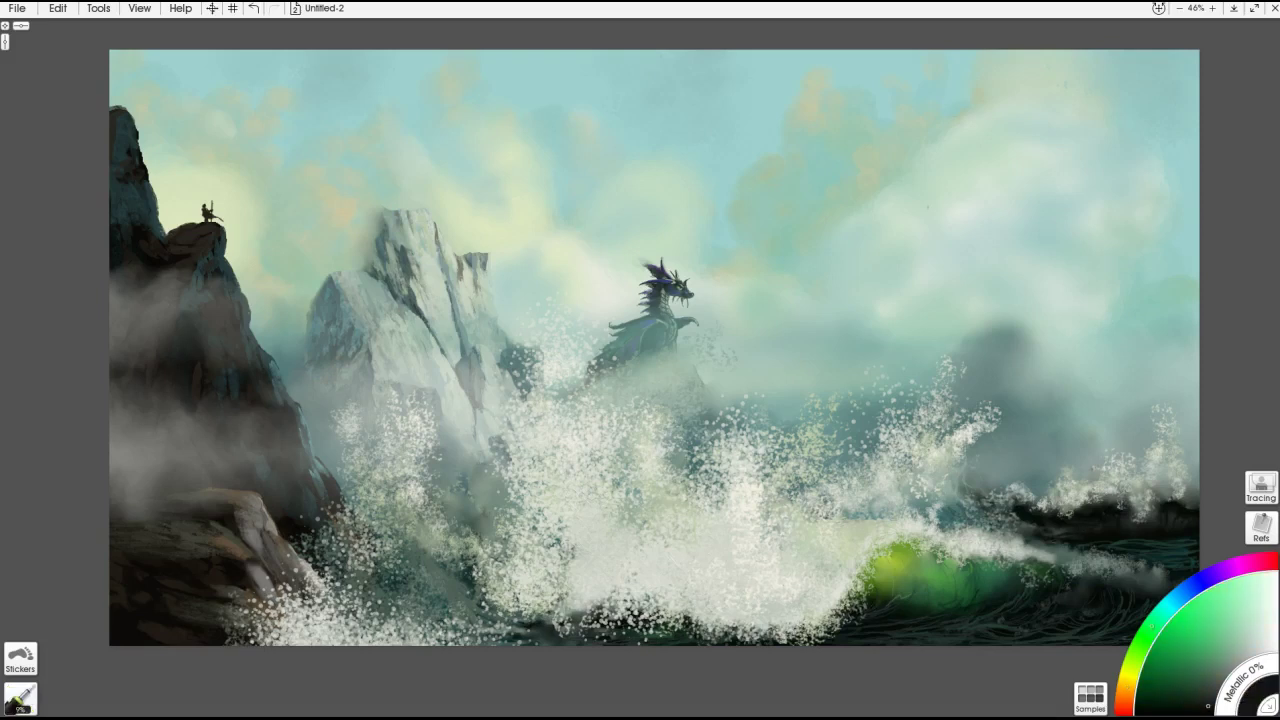
{"action": "left_click", "coordinate": [816, 603], "text": "alt"}
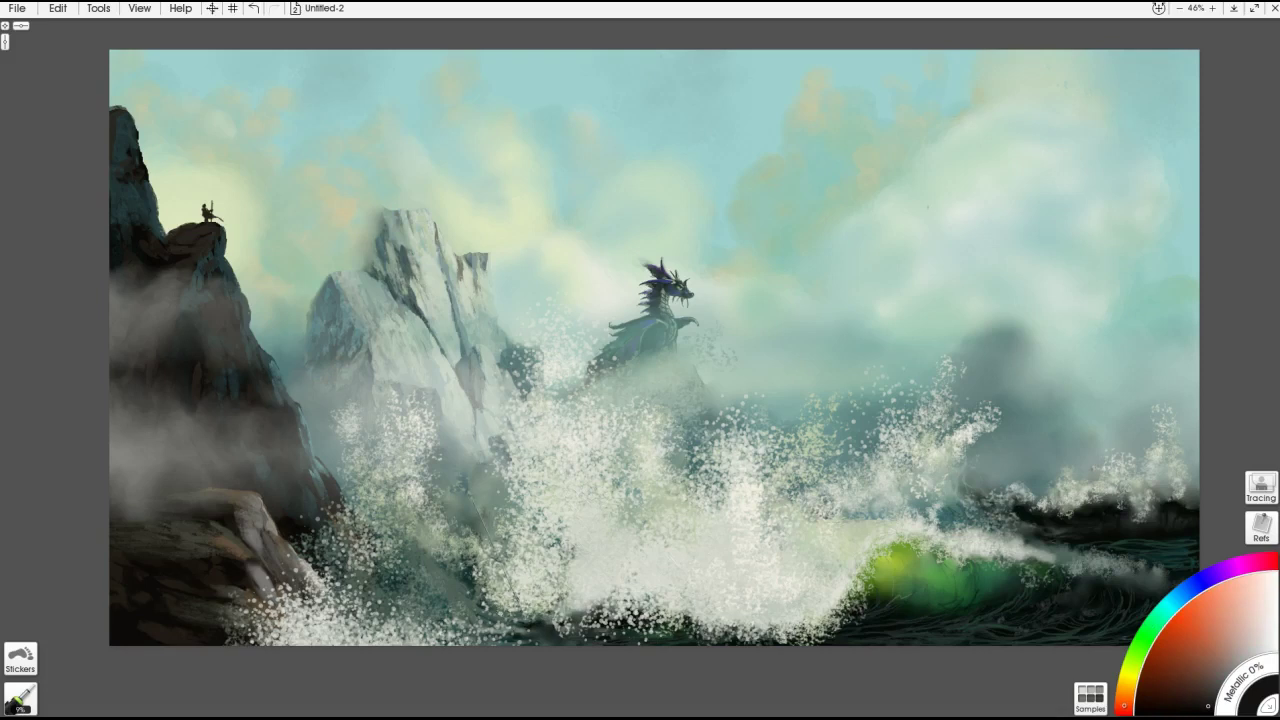
{"action": "left_click_drag", "start_coordinate": [466, 488], "coordinate": [524, 616]}
{"action": "key", "text": "ctrl+z"}
{"action": "left_click_drag", "start_coordinate": [491, 507], "coordinate": [537, 617]}
- Erase along the edges of the dark mast to make it thinner and taper it towards the tip
{"action": "key", "text": "e"}
{"action": "key", "text": "bracketleft"}
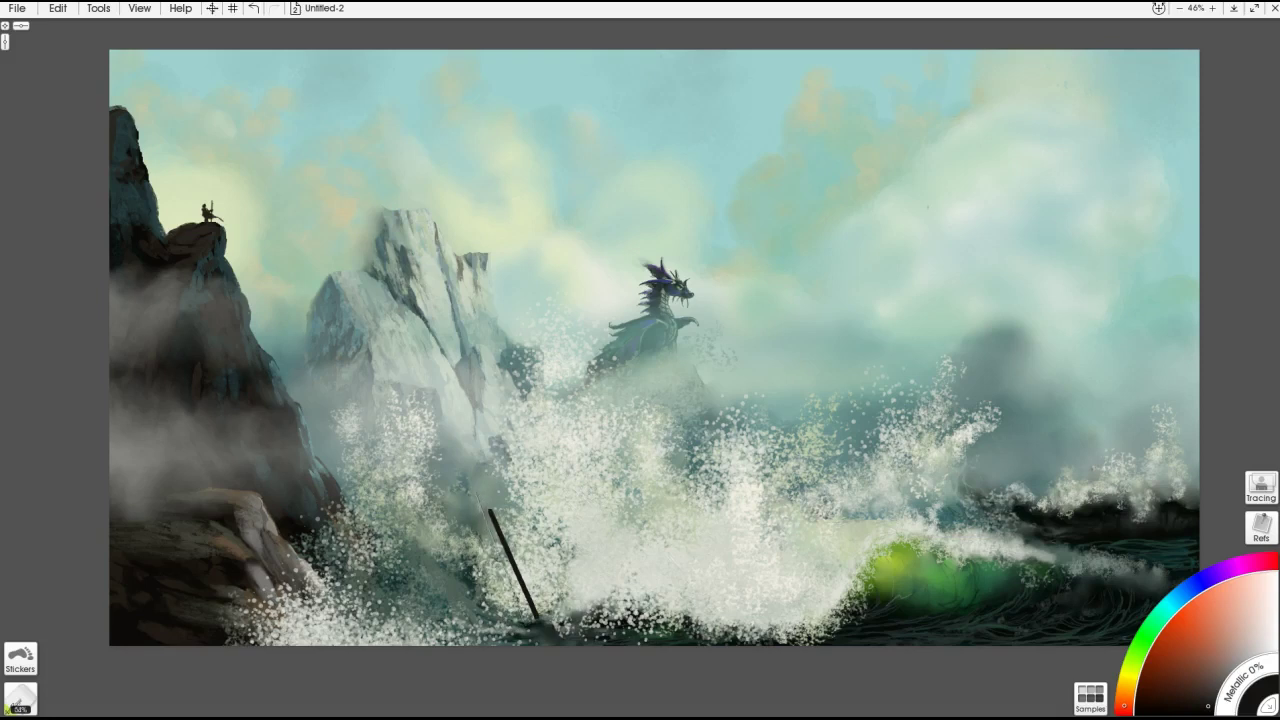
{"action": "mouse_move", "coordinate": [546, 608]}
{"action": "left_mouse_down"}
{"action": "mouse_move", "coordinate": [526, 578]}
{"action": "mouse_move", "coordinate": [528, 536]}
{"action": "mouse_move", "coordinate": [532, 575]}
{"action": "mouse_move", "coordinate": [512, 538]}
{"action": "mouse_move", "coordinate": [556, 651]}
{"action": "left_mouse_up"}
{"action": "key", "text": "p"}
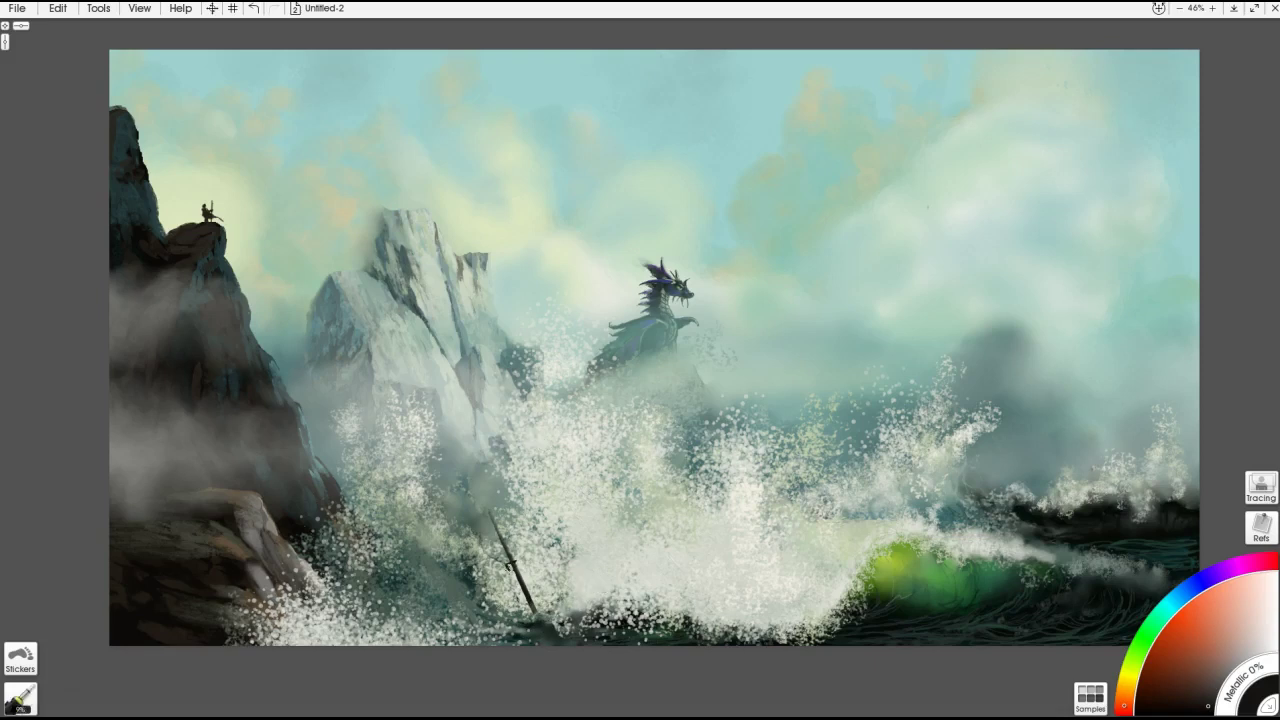
- Draw a dark crossing yard on the mast and add small rigging and torn sail details around it
{"action": "mouse_move", "coordinate": [518, 562]}
{"action": "left_mouse_down"}
{"action": "mouse_move", "coordinate": [521, 584]}
{"action": "mouse_move", "coordinate": [535, 557]}
{"action": "left_mouse_up"}
{"action": "key", "text": "e"}
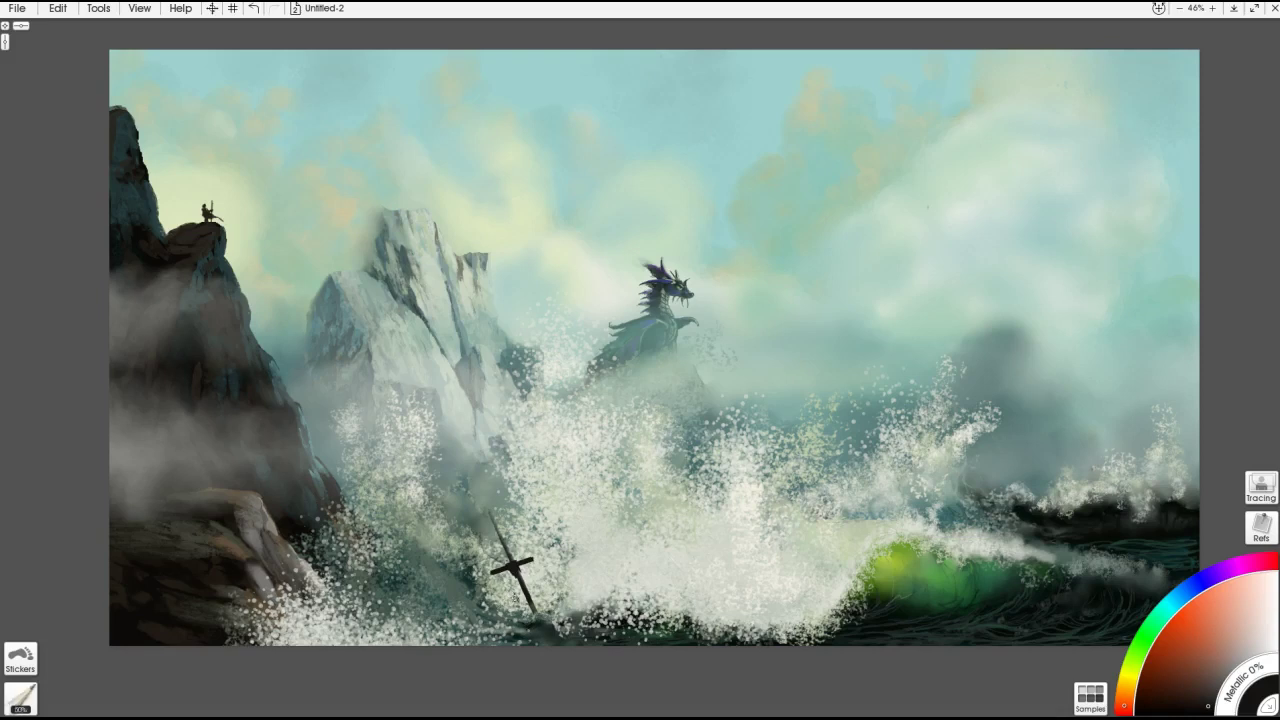
{"action": "mouse_move", "coordinate": [498, 572]}
{"action": "left_mouse_down"}
{"action": "mouse_move", "coordinate": [510, 592]}
{"action": "mouse_move", "coordinate": [506, 580]}
{"action": "mouse_move", "coordinate": [535, 559]}
{"action": "mouse_move", "coordinate": [518, 590]}
{"action": "mouse_move", "coordinate": [530, 598]}
{"action": "mouse_move", "coordinate": [520, 580]}
{"action": "left_mouse_up"}
{"action": "left_click_drag", "start_coordinate": [498, 530], "coordinate": [512, 560]}
{"action": "left_click_drag", "start_coordinate": [492, 518], "coordinate": [514, 564]}
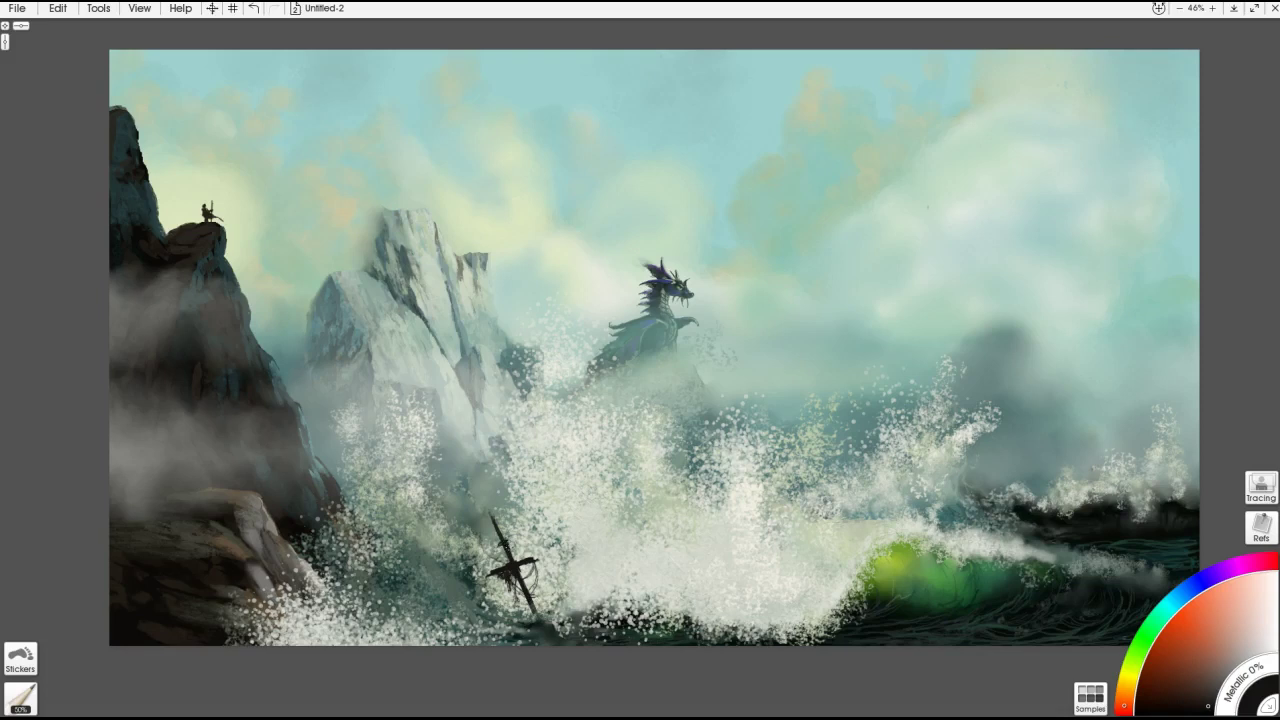
{"action": "left_click_drag", "start_coordinate": [500, 546], "coordinate": [510, 550]}
- Sample a pale foam tone and paint fine highlights on the edges of the near mast's crow's nest and crossing yard
{"action": "left_click", "coordinate": [1212, 8]}
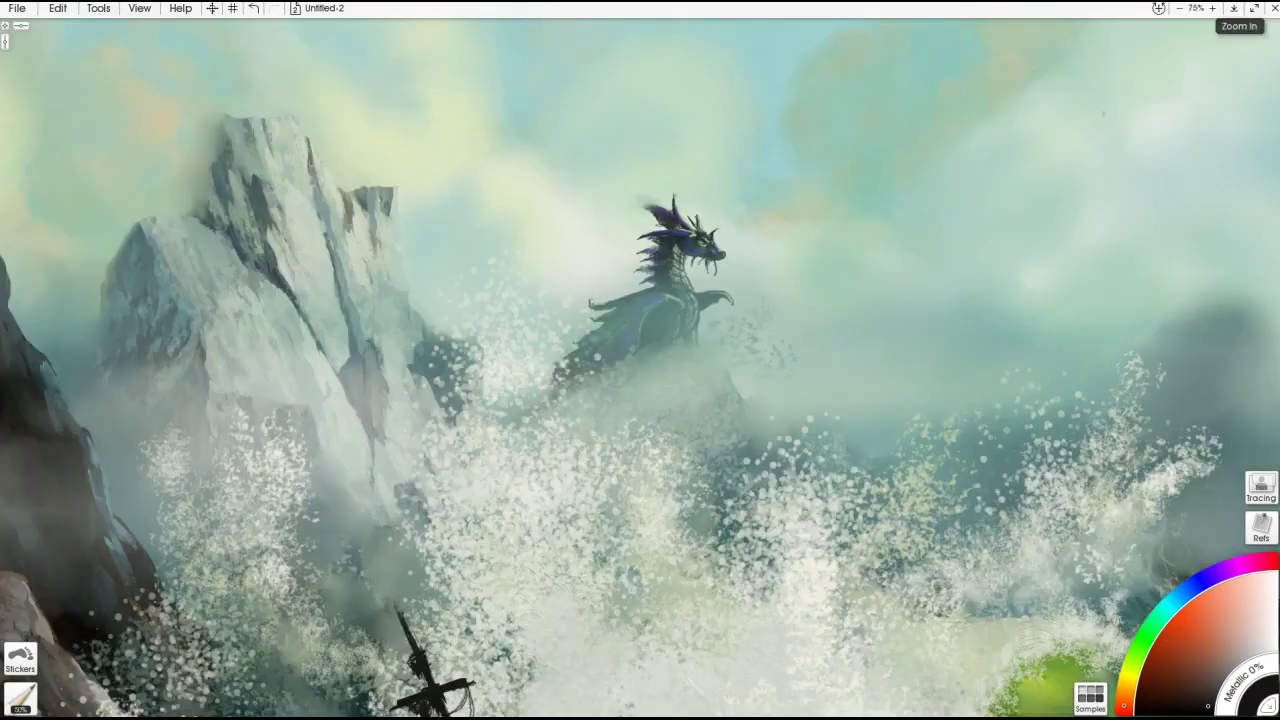
{"action": "left_click", "coordinate": [1212, 8]}
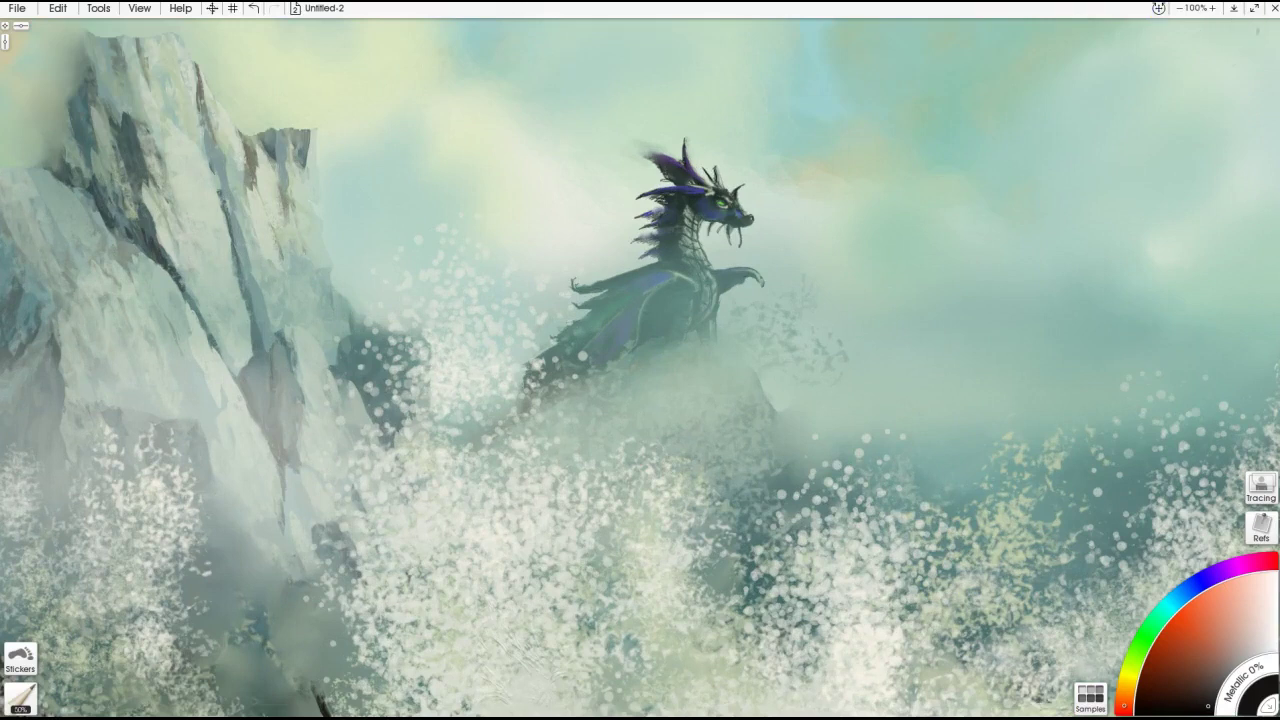
{"action": "scroll", "coordinate": [761, 178], "scroll_direction": "down", "scroll_amount": 5}
{"action": "mouse_move", "coordinate": [364, 438]}
{"action": "left_mouse_down"}
{"action": "mouse_move", "coordinate": [378, 440]}
{"action": "mouse_move", "coordinate": [350, 410]}
{"action": "left_mouse_up"}
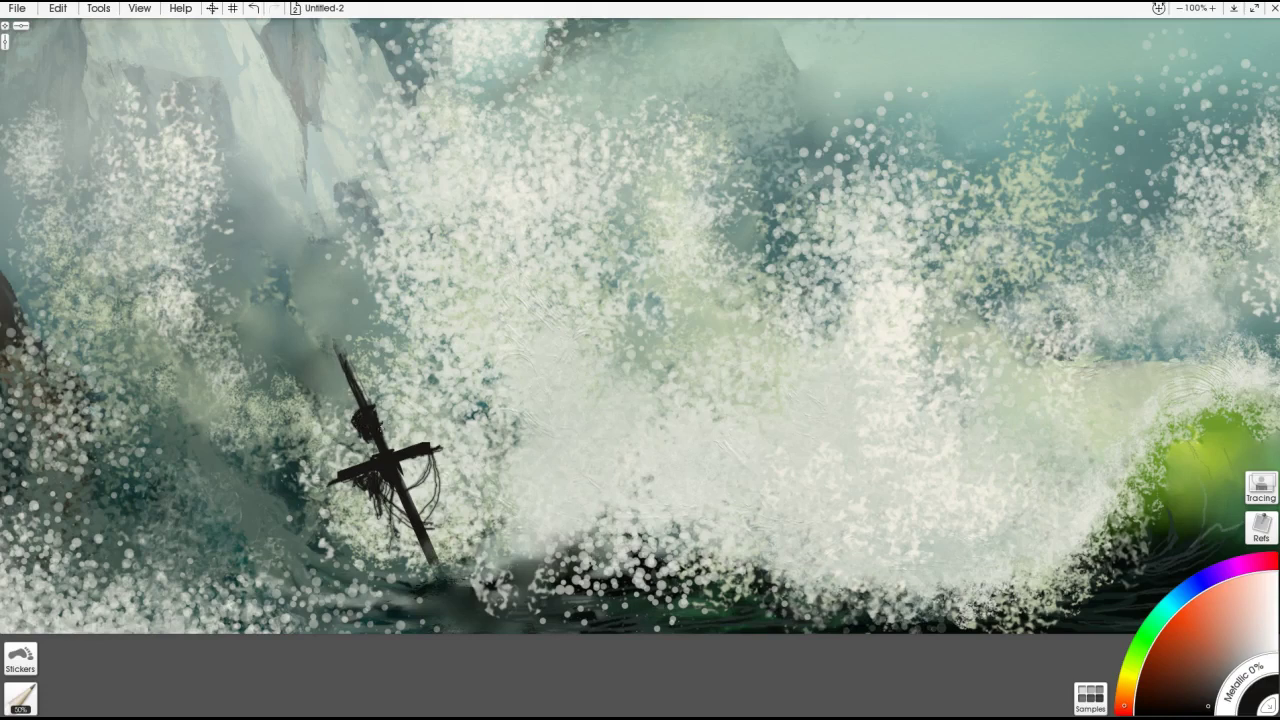
{"action": "left_click", "coordinate": [1150, 385], "text": "alt"}
{"action": "mouse_move", "coordinate": [376, 480]}
{"action": "left_mouse_down"}
{"action": "mouse_move", "coordinate": [376, 504]}
{"action": "mouse_move", "coordinate": [382, 461]}
{"action": "mouse_move", "coordinate": [420, 445]}
{"action": "mouse_move", "coordinate": [381, 430]}
{"action": "mouse_move", "coordinate": [380, 410]}
{"action": "left_mouse_up"}
- Sample a pale cream, add highlights down the mast and ripples at its waterline, and erase a little off the mast's tip
{"action": "left_click", "coordinate": [999, 569], "text": "alt"}
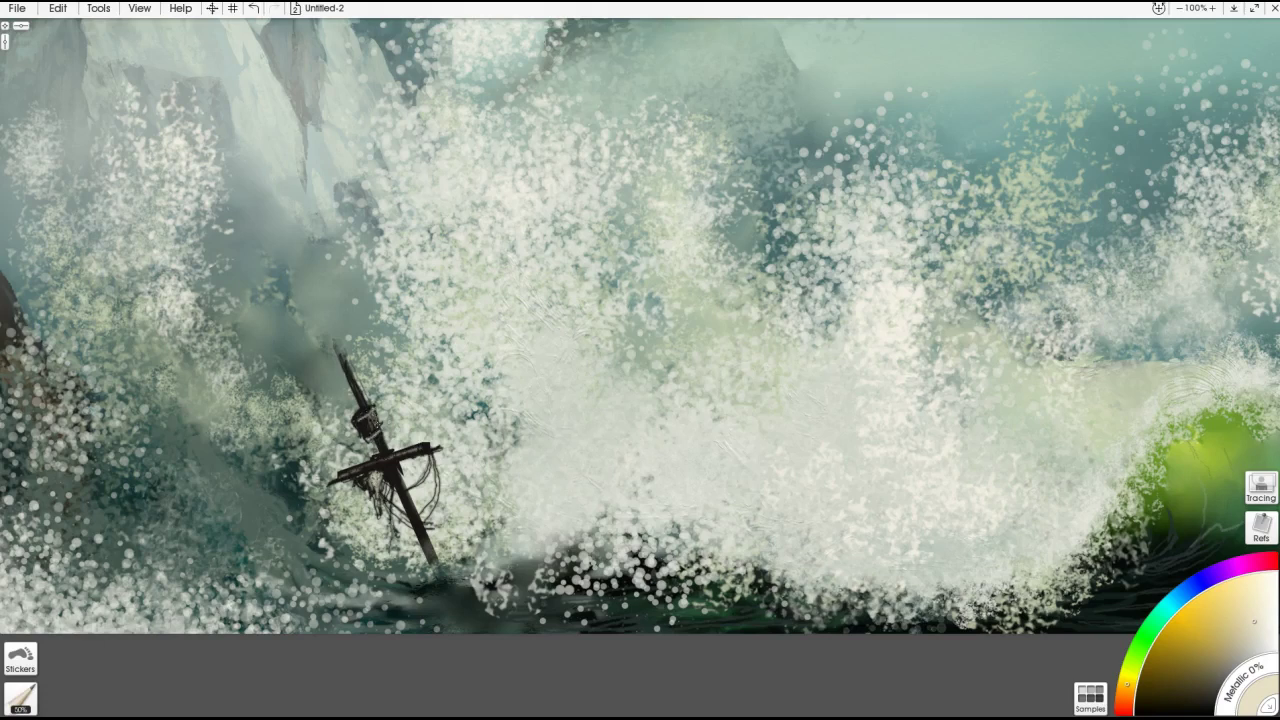
{"action": "left_click_drag", "start_coordinate": [344, 360], "coordinate": [356, 392]}
{"action": "left_click_drag", "start_coordinate": [380, 440], "coordinate": [386, 446]}
{"action": "left_click_drag", "start_coordinate": [406, 488], "coordinate": [442, 576]}
{"action": "mouse_move", "coordinate": [406, 488]}
{"action": "left_mouse_down"}
{"action": "mouse_move", "coordinate": [428, 552]}
{"action": "mouse_move", "coordinate": [462, 580]}
{"action": "mouse_move", "coordinate": [404, 580]}
{"action": "mouse_move", "coordinate": [404, 592]}
{"action": "mouse_move", "coordinate": [464, 590]}
{"action": "left_mouse_up"}
{"action": "left_click_drag", "start_coordinate": [442, 606], "coordinate": [470, 602]}
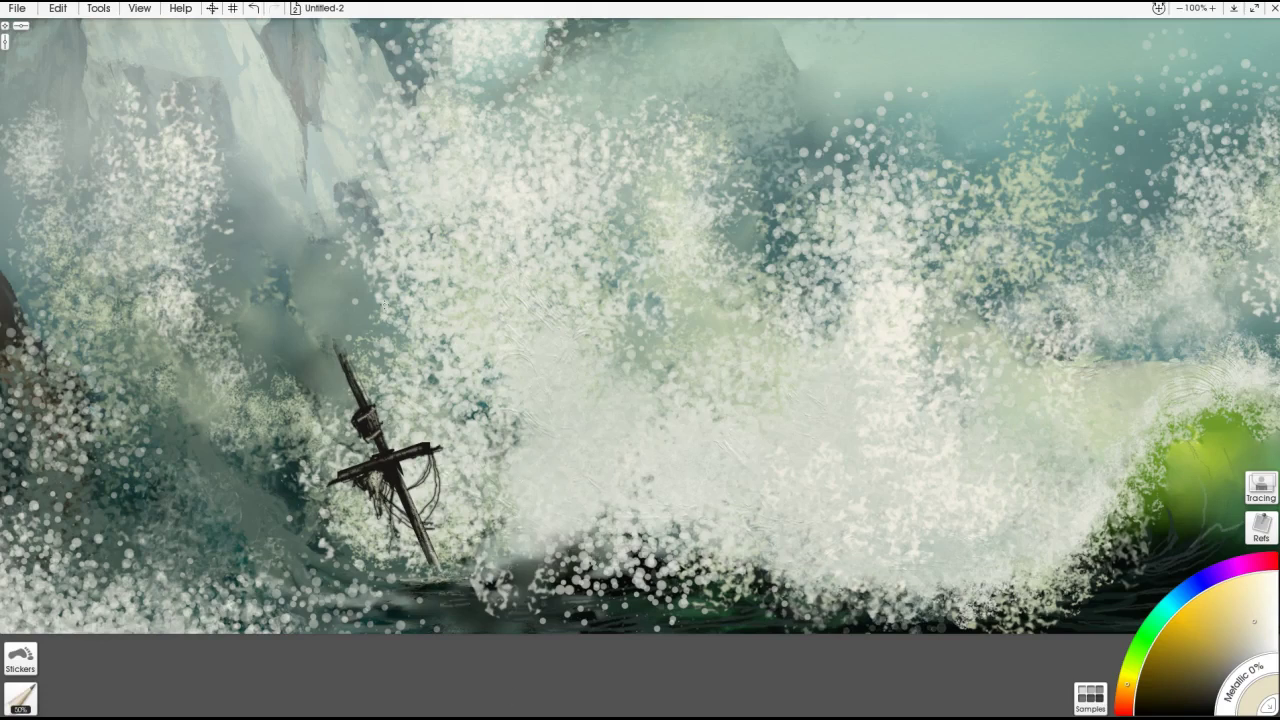
{"action": "key", "text": "e"}
{"action": "mouse_move", "coordinate": [364, 382]}
{"action": "left_mouse_down"}
{"action": "mouse_move", "coordinate": [363, 396]}
{"action": "mouse_move", "coordinate": [336, 349]}
{"action": "left_mouse_up"}
- Pick a golden orange and paint warm highlights on the mast's crow's nest and crossing yard, undoing one stroke
{"action": "left_click", "coordinate": [1228, 636]}
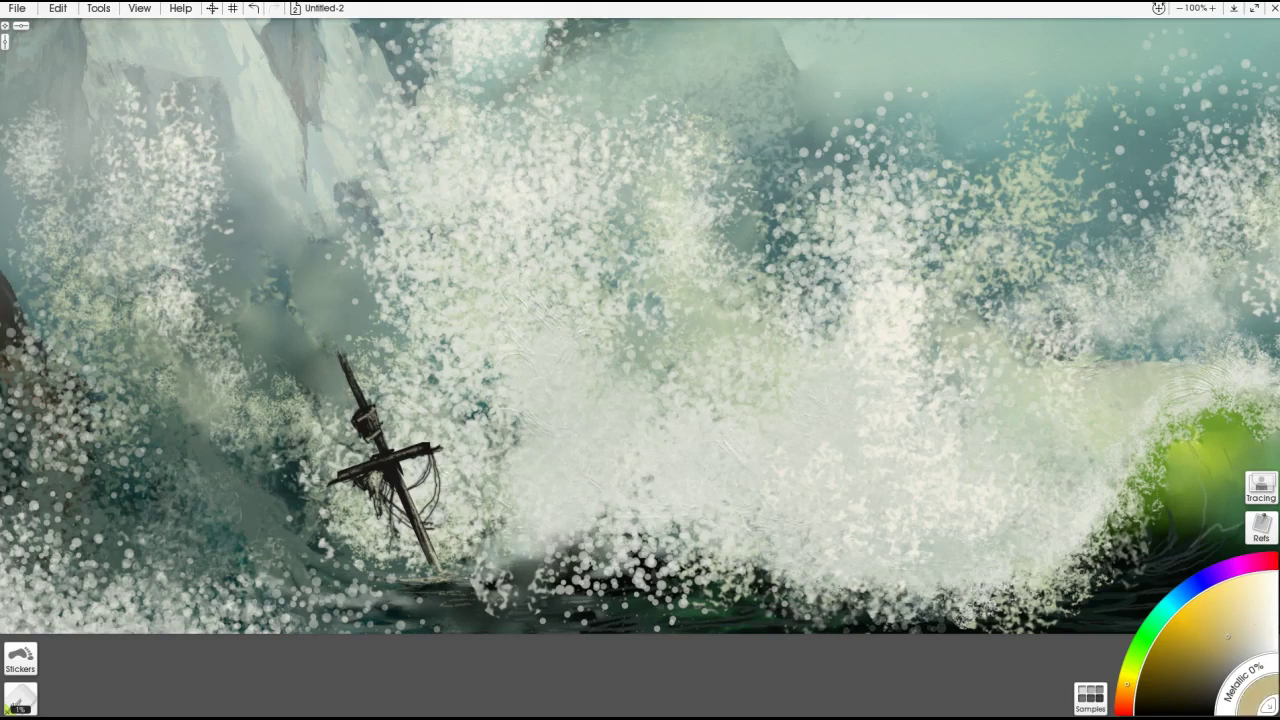
{"action": "left_click", "coordinate": [1259, 645]}
{"action": "left_click", "coordinate": [1124, 700]}
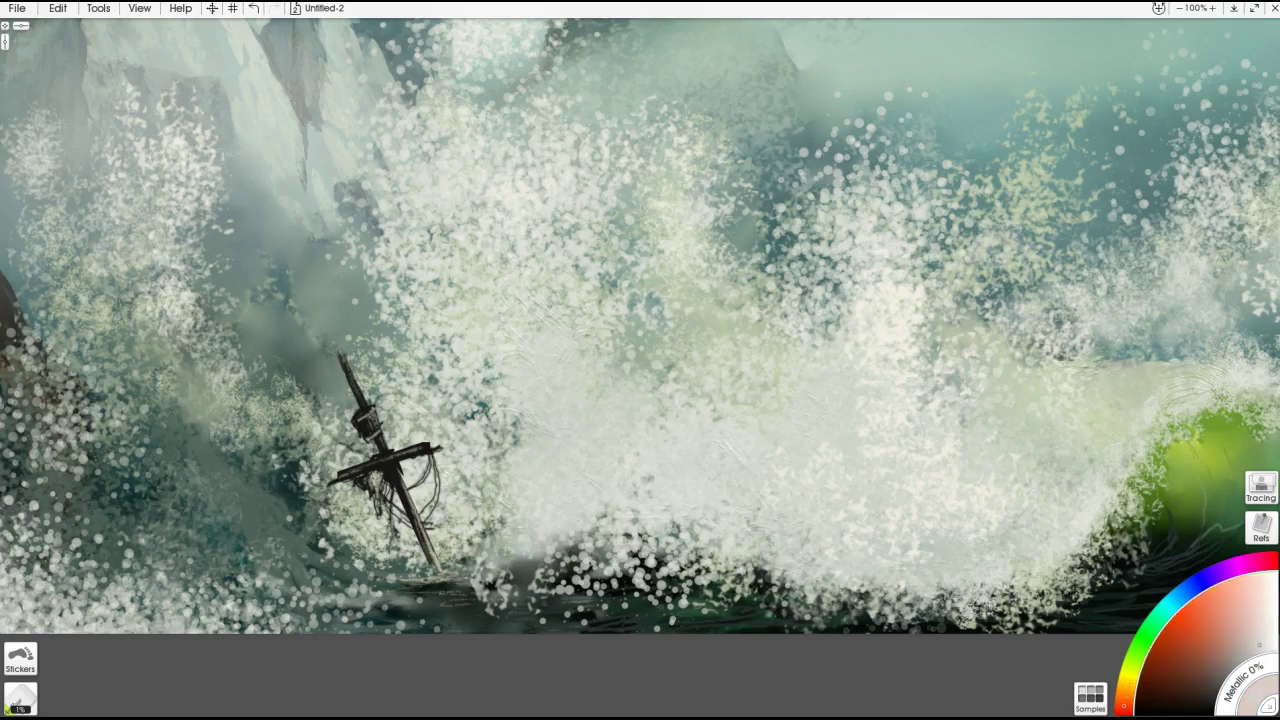
{"action": "left_click", "coordinate": [1125, 691]}
{"action": "left_click", "coordinate": [1221, 593]}
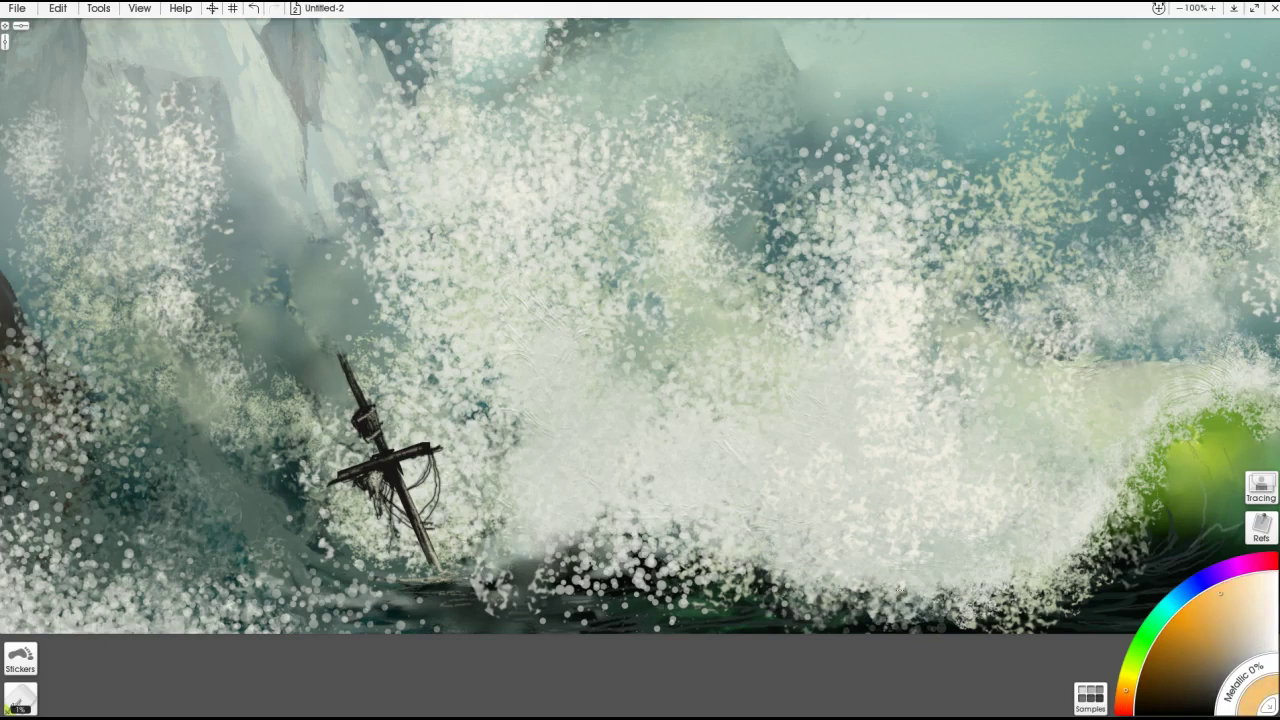
{"action": "key", "text": "bracketright"}
{"action": "key", "text": "bracketright"}
{"action": "key", "text": "bracketright"}
{"action": "key", "text": "bracketright"}
{"action": "key", "text": "bracketright"}
{"action": "key", "text": "p"}
{"action": "left_click_drag", "start_coordinate": [434, 410], "coordinate": [464, 400]}
{"action": "mouse_move", "coordinate": [370, 416]}
{"action": "left_mouse_down"}
{"action": "mouse_move", "coordinate": [384, 432]}
{"action": "mouse_move", "coordinate": [362, 434]}
{"action": "left_mouse_up"}
{"action": "key", "text": "ctrl+z"}
{"action": "left_click_drag", "start_coordinate": [400, 453], "coordinate": [425, 446]}
- Adjust the brush size and extend the golden highlights along the upper and lower mast and the rigging loop
{"action": "key", "text": "bracketleft"}
{"action": "key", "text": "bracketleft"}
{"action": "key", "text": "bracketleft"}
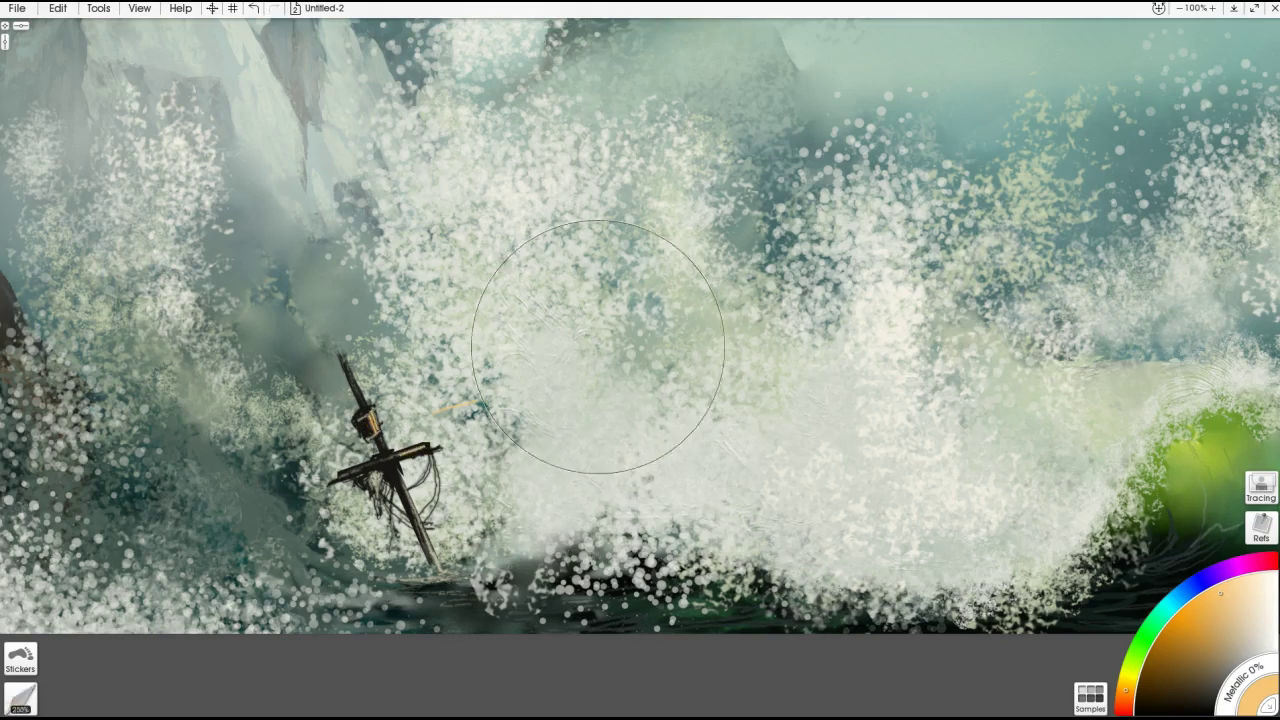
{"action": "key", "text": "bracketright"}
{"action": "key", "text": "bracketright"}
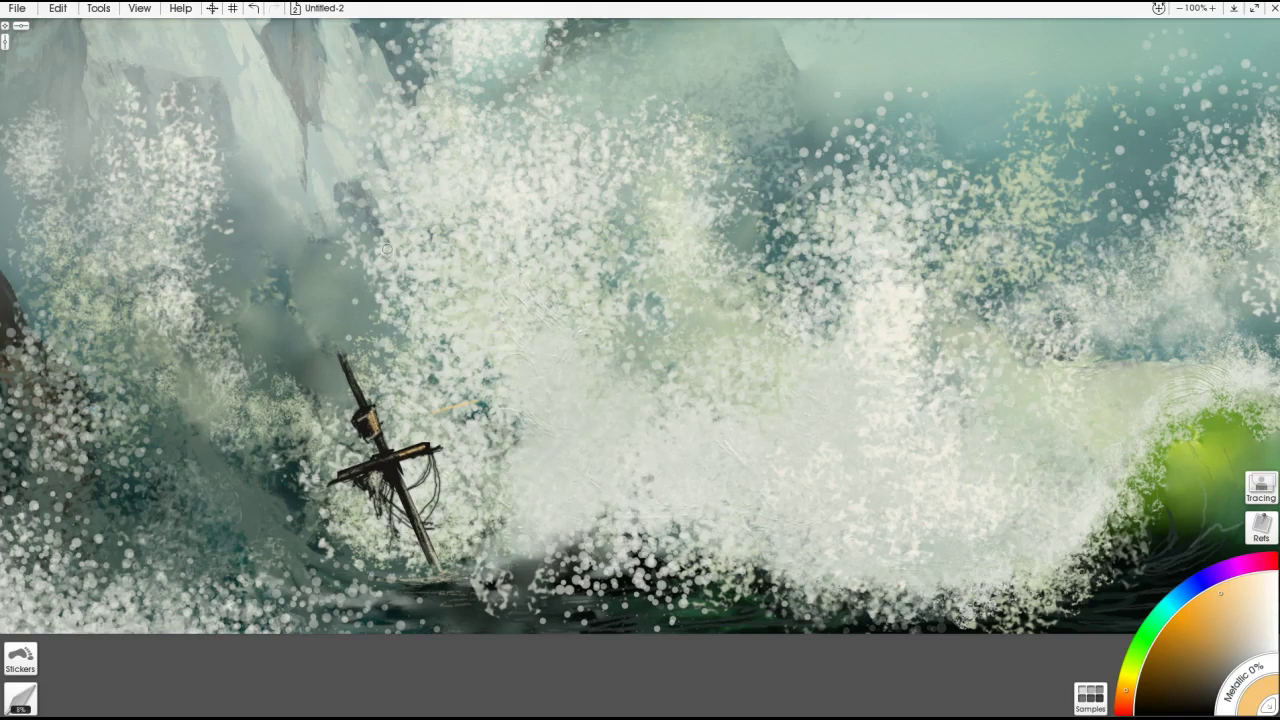
{"action": "key", "text": "bracketright"}
{"action": "key", "text": "bracketright"}
{"action": "key", "text": "bracketright"}
{"action": "left_click_drag", "start_coordinate": [362, 386], "coordinate": [362, 404]}
{"action": "left_click_drag", "start_coordinate": [398, 474], "coordinate": [425, 546]}
{"action": "left_click_drag", "start_coordinate": [430, 453], "coordinate": [408, 493]}
- Sample near-black tones, deepen the mast's shadows, and draw loose ropes trailing from its tip and yard
{"action": "left_click", "coordinate": [390, 468], "text": "alt"}
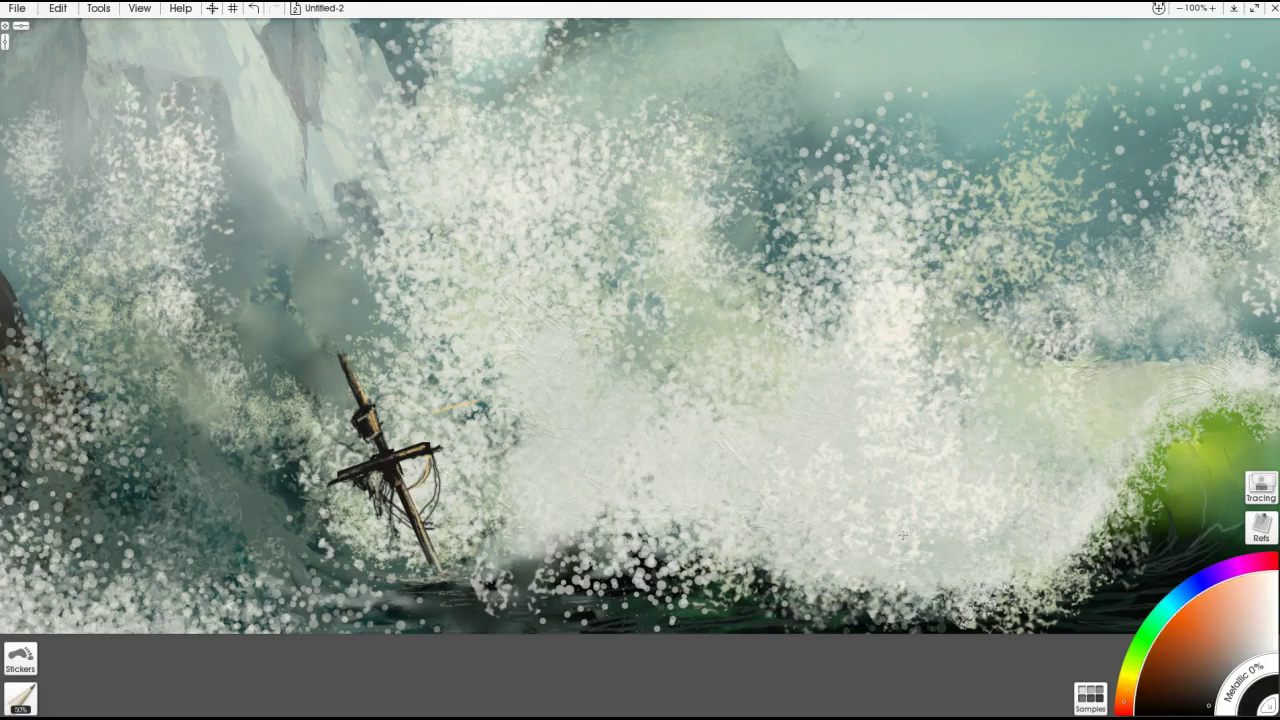
{"action": "left_click", "coordinate": [960, 702], "text": "alt"}
{"action": "left_click_drag", "start_coordinate": [358, 430], "coordinate": [366, 444]}
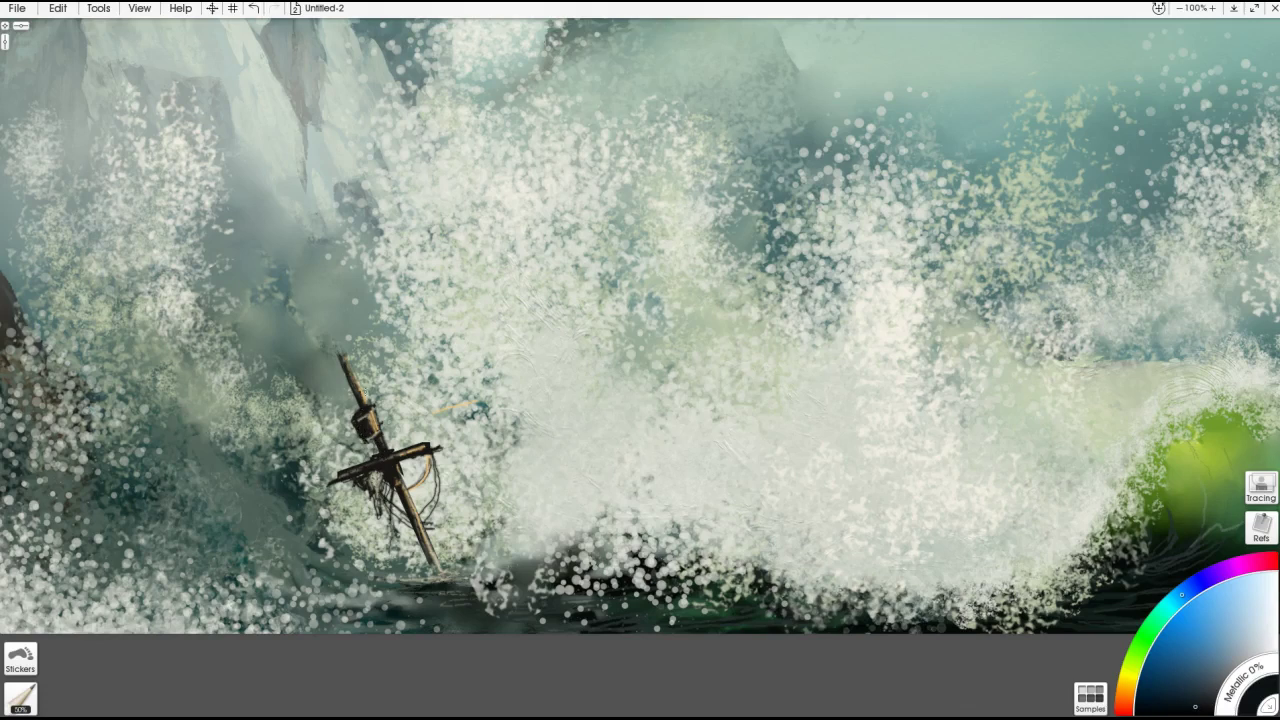
{"action": "left_click_drag", "start_coordinate": [343, 378], "coordinate": [340, 404]}
{"action": "mouse_move", "coordinate": [422, 564]}
{"action": "left_mouse_down"}
{"action": "mouse_move", "coordinate": [442, 580]}
{"action": "mouse_move", "coordinate": [394, 606]}
{"action": "mouse_move", "coordinate": [430, 596]}
{"action": "left_mouse_up"}
{"action": "left_click_drag", "start_coordinate": [440, 460], "coordinate": [478, 526]}
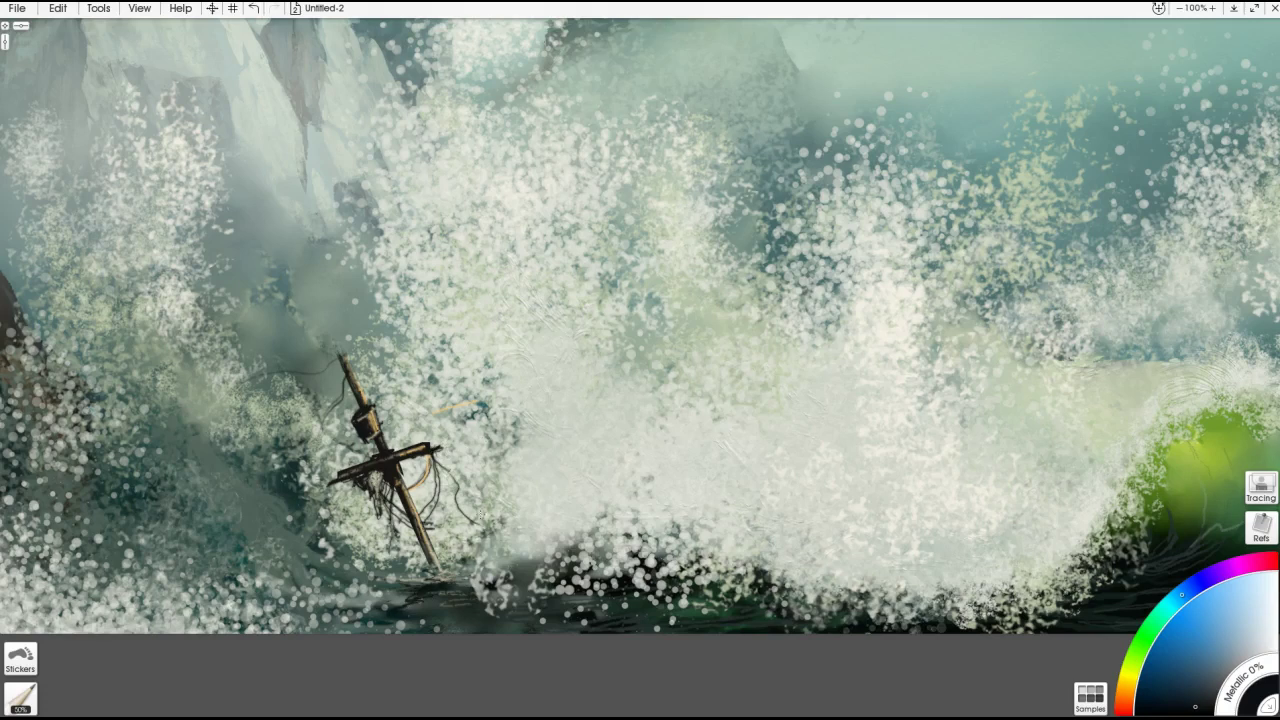
{"action": "left_click_drag", "start_coordinate": [408, 494], "coordinate": [440, 568]}
{"action": "left_click_drag", "start_coordinate": [362, 467], "coordinate": [324, 483]}
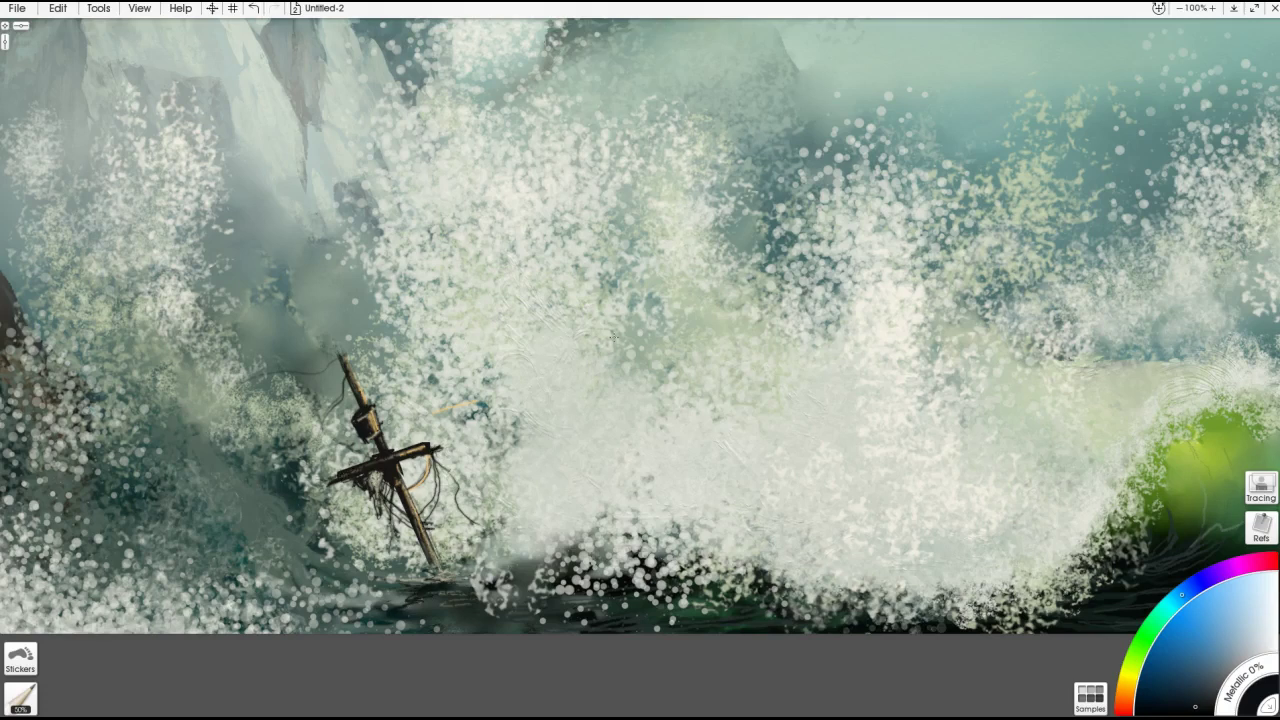
- Lightly erase over the mast's yard and lower shaft to fade them into the surrounding spray
{"action": "scroll", "coordinate": [640, 362], "scroll_direction": "down", "scroll_amount": 5}
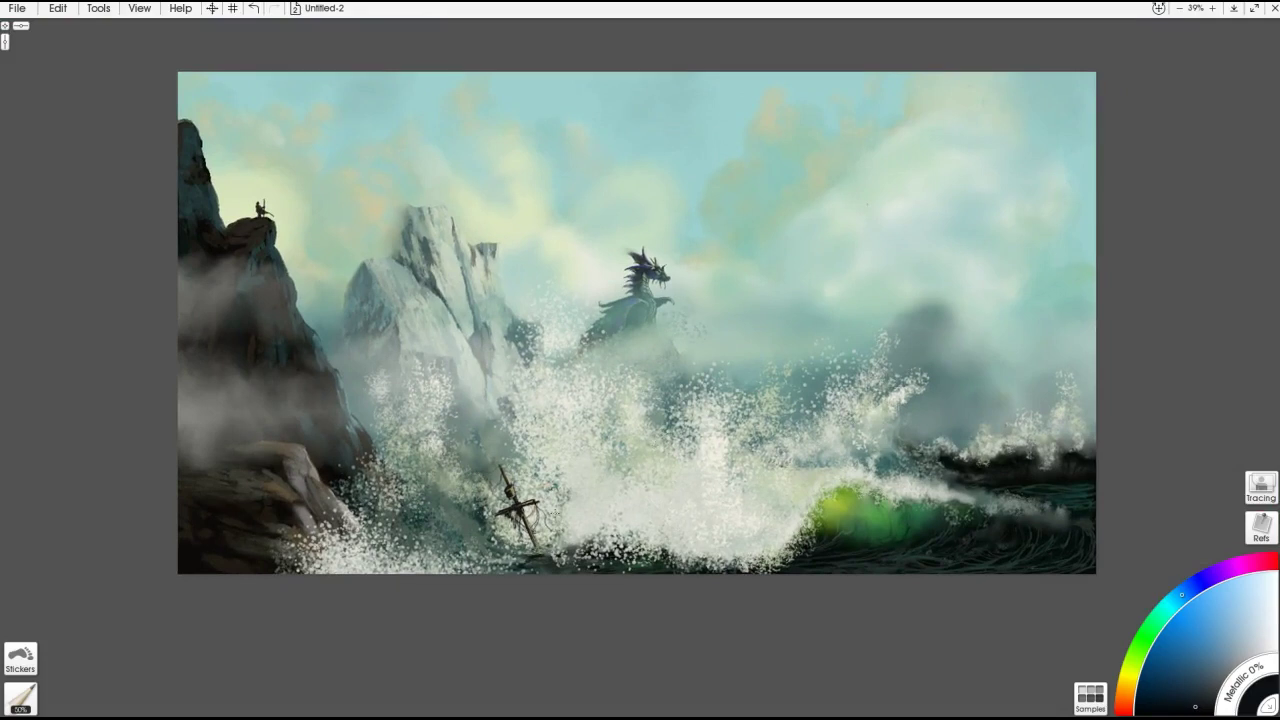
{"action": "key", "text": "e"}
{"action": "mouse_move", "coordinate": [520, 500]}
{"action": "left_mouse_down"}
{"action": "mouse_move", "coordinate": [561, 495]}
{"action": "mouse_move", "coordinate": [538, 502]}
{"action": "mouse_move", "coordinate": [544, 579]}
{"action": "left_mouse_up"}
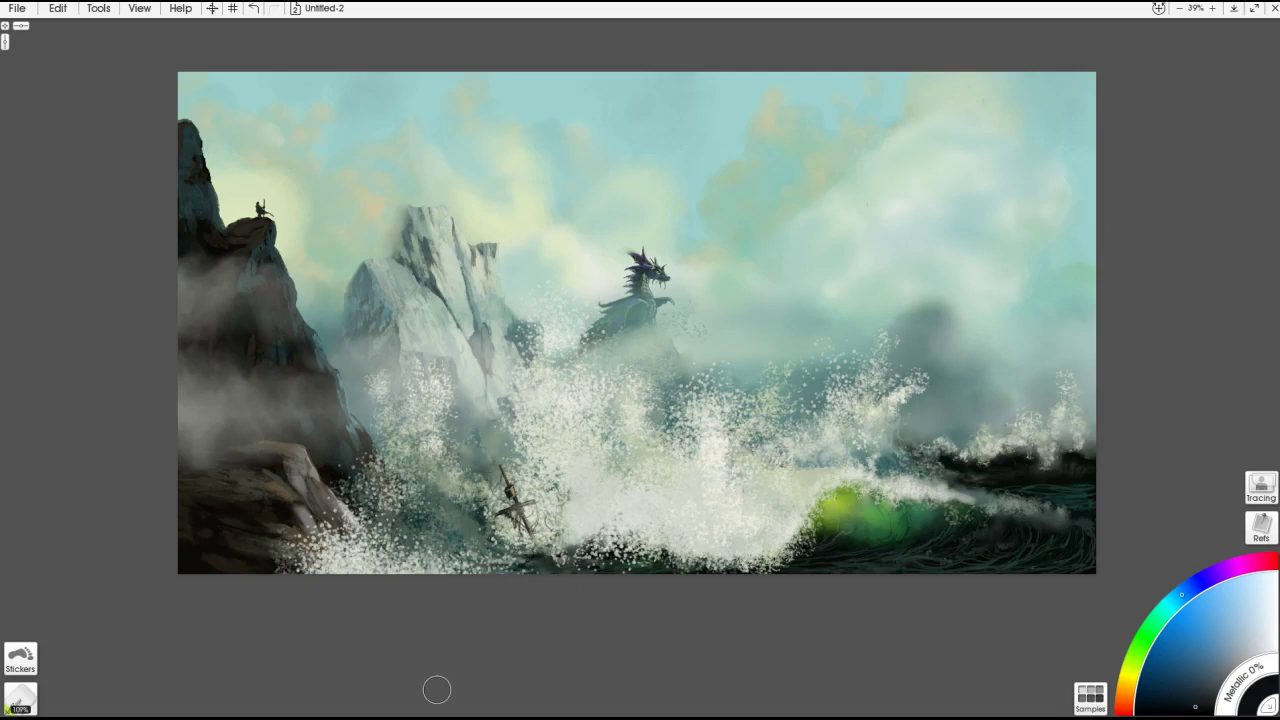
- Use a small brush to add dark marks in the water around the mast's base and redefine the crossing yard
{"action": "scroll", "coordinate": [437, 689], "scroll_direction": "up", "scroll_amount": 5}
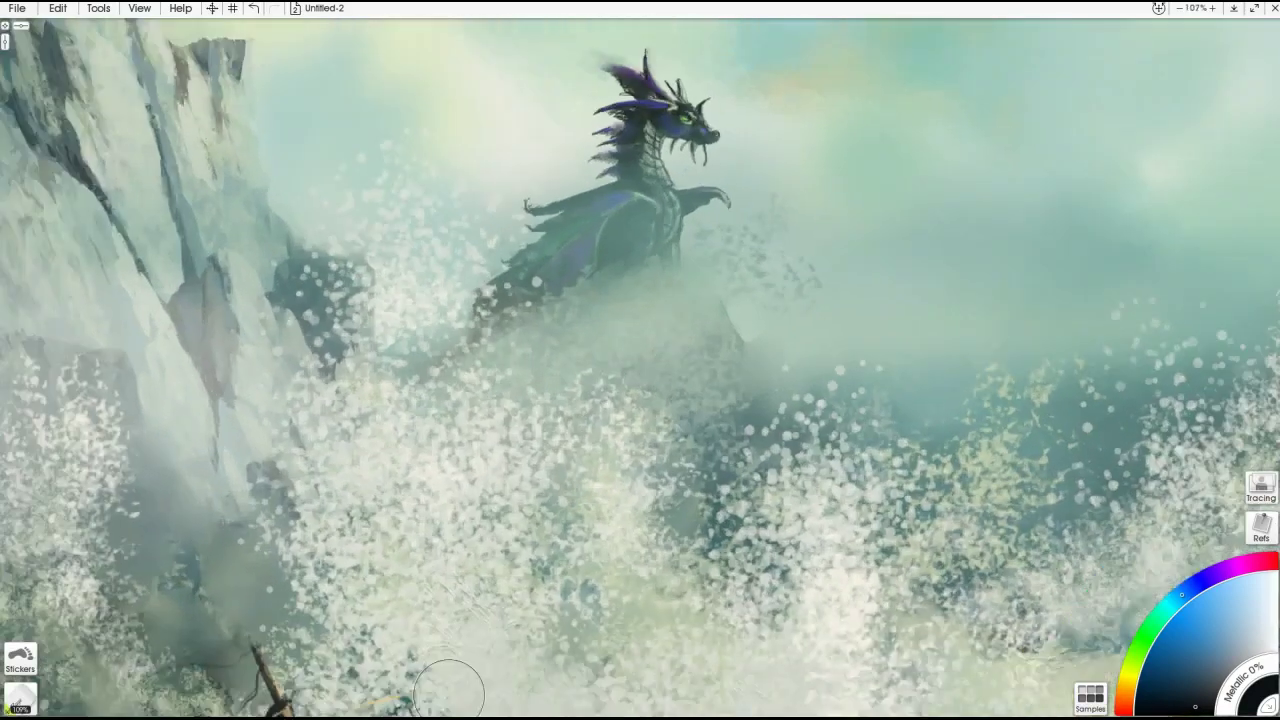
{"action": "scroll", "coordinate": [449, 690], "scroll_direction": "down", "scroll_amount": 2}
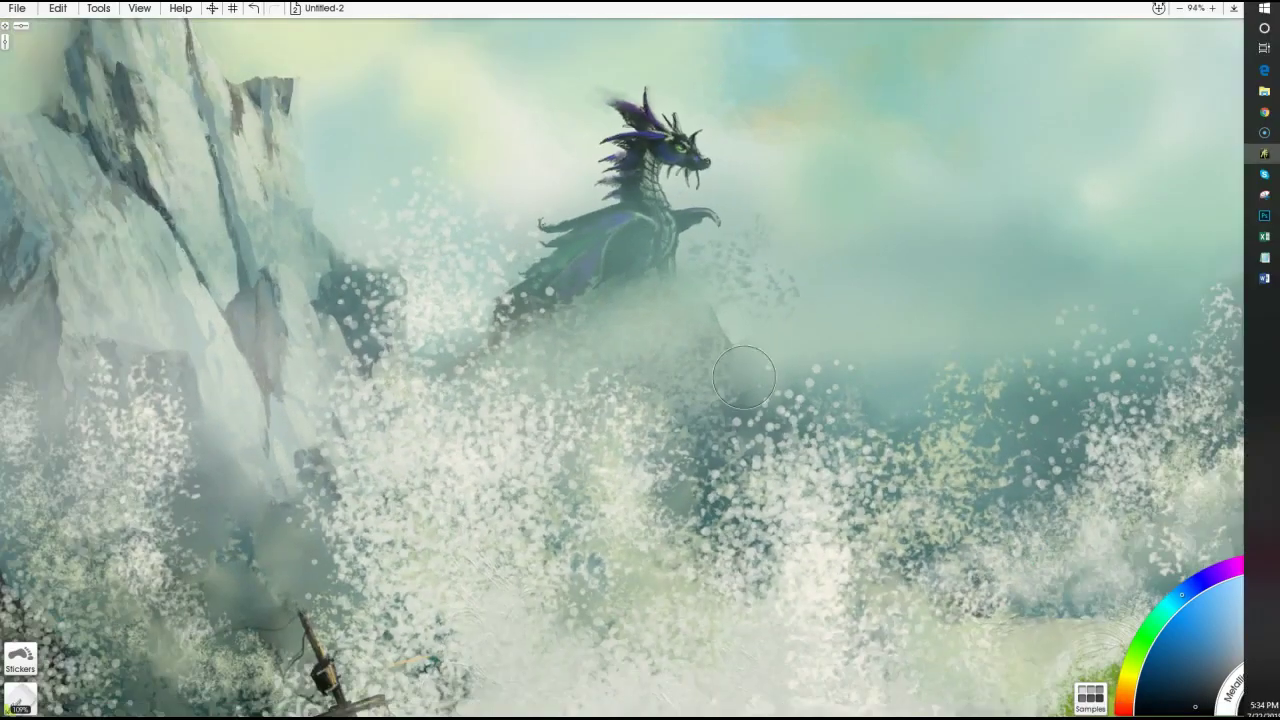
{"action": "left_click_drag", "start_coordinate": [679, 465], "coordinate": [816, 198]}
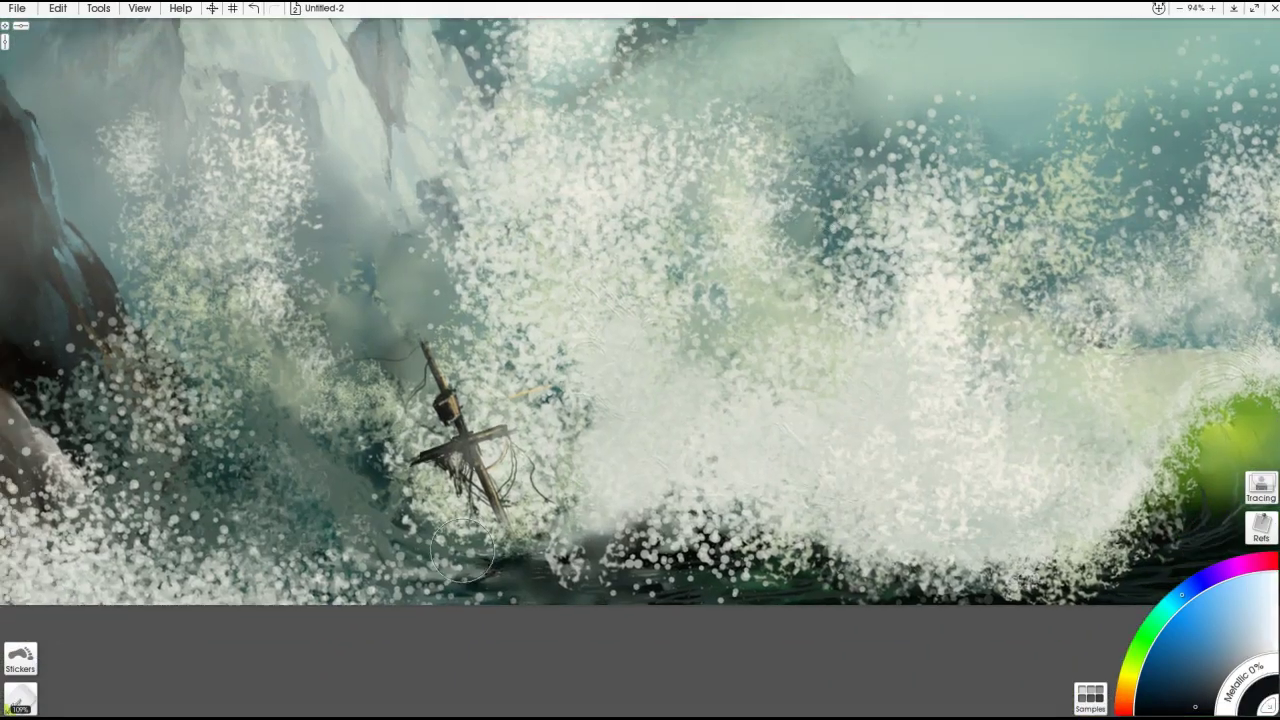
{"action": "key", "text": "bracketleft"}
{"action": "key", "text": "bracketleft"}
{"action": "key", "text": "bracketleft"}
{"action": "key", "text": "bracketleft"}
{"action": "key", "text": "bracketleft"}
{"action": "left_click_drag", "start_coordinate": [416, 548], "coordinate": [424, 558]}
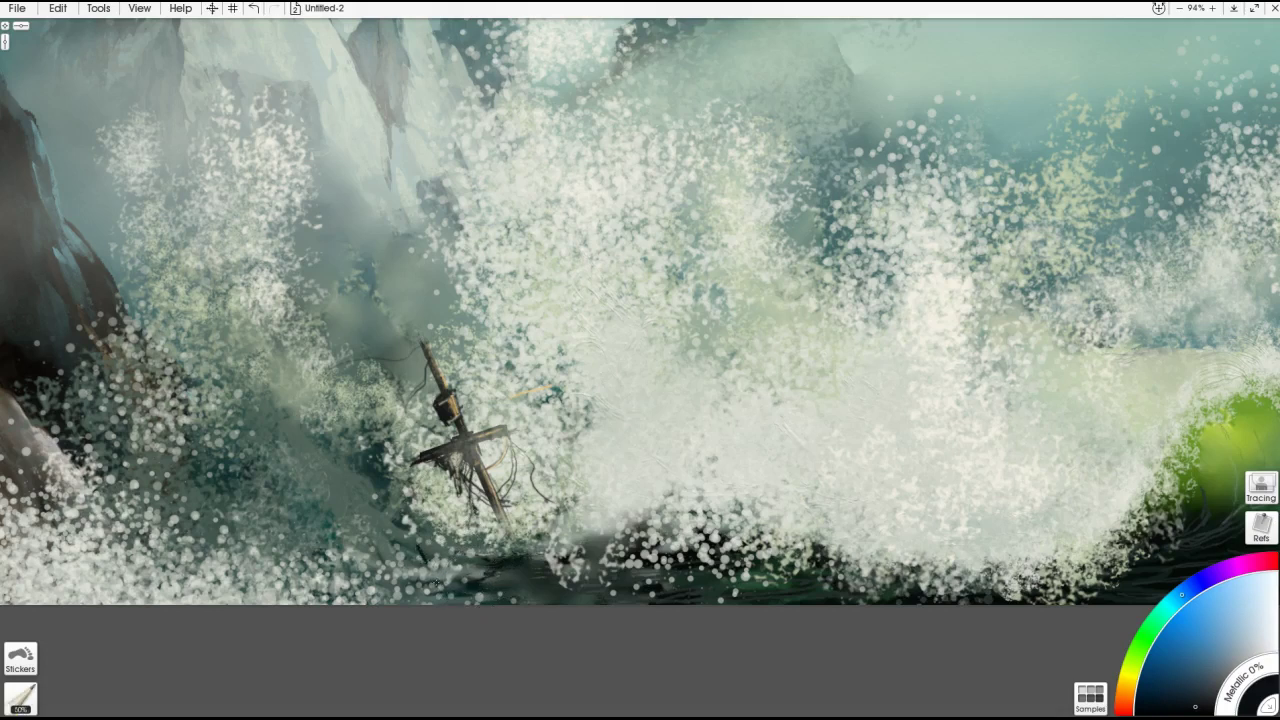
{"action": "left_click_drag", "start_coordinate": [500, 575], "coordinate": [486, 581]}
{"action": "left_click_drag", "start_coordinate": [502, 430], "coordinate": [452, 445]}
{"action": "left_click_drag", "start_coordinate": [508, 429], "coordinate": [492, 440]}
- Add dark detail around the crow's nest and draw more torn rigging hanging from both ends of the yard
{"action": "mouse_move", "coordinate": [1275, 376]}
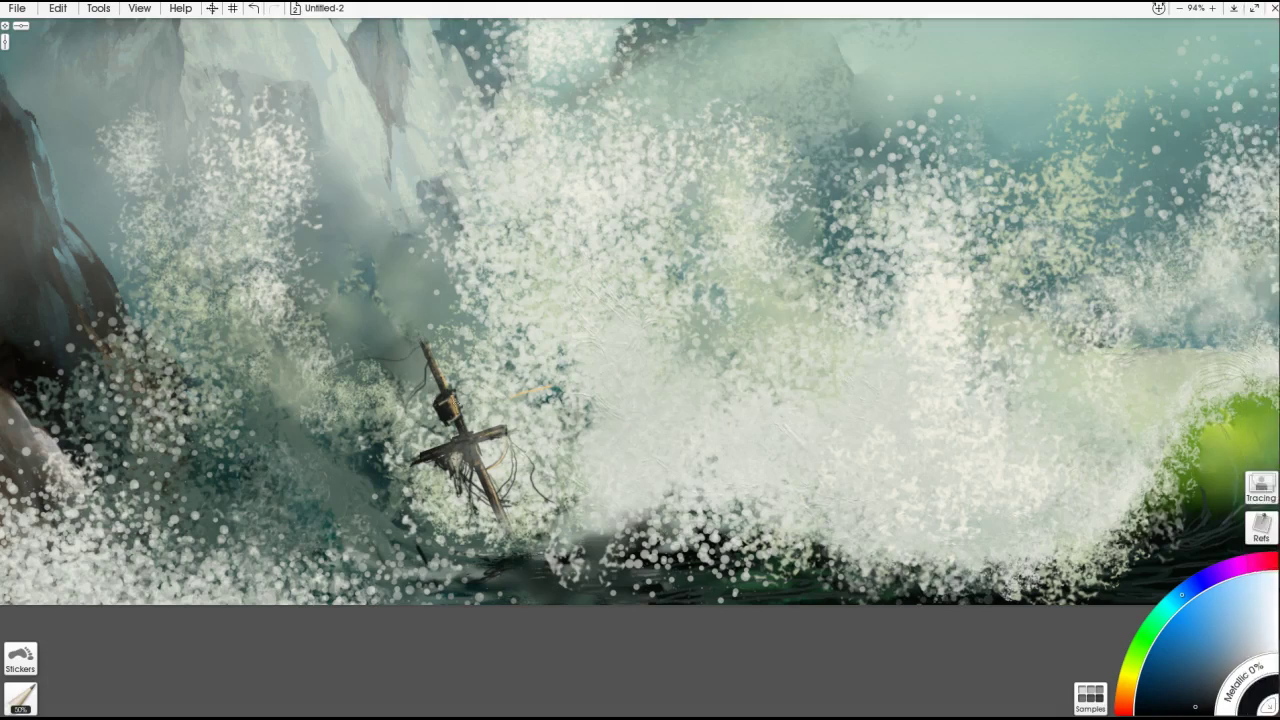
{"action": "left_click_drag", "start_coordinate": [446, 368], "coordinate": [442, 386]}
{"action": "mouse_move", "coordinate": [486, 472]}
{"action": "left_mouse_down"}
{"action": "mouse_move", "coordinate": [502, 508]}
{"action": "mouse_move", "coordinate": [481, 469]}
{"action": "mouse_move", "coordinate": [500, 454]}
{"action": "left_mouse_up"}
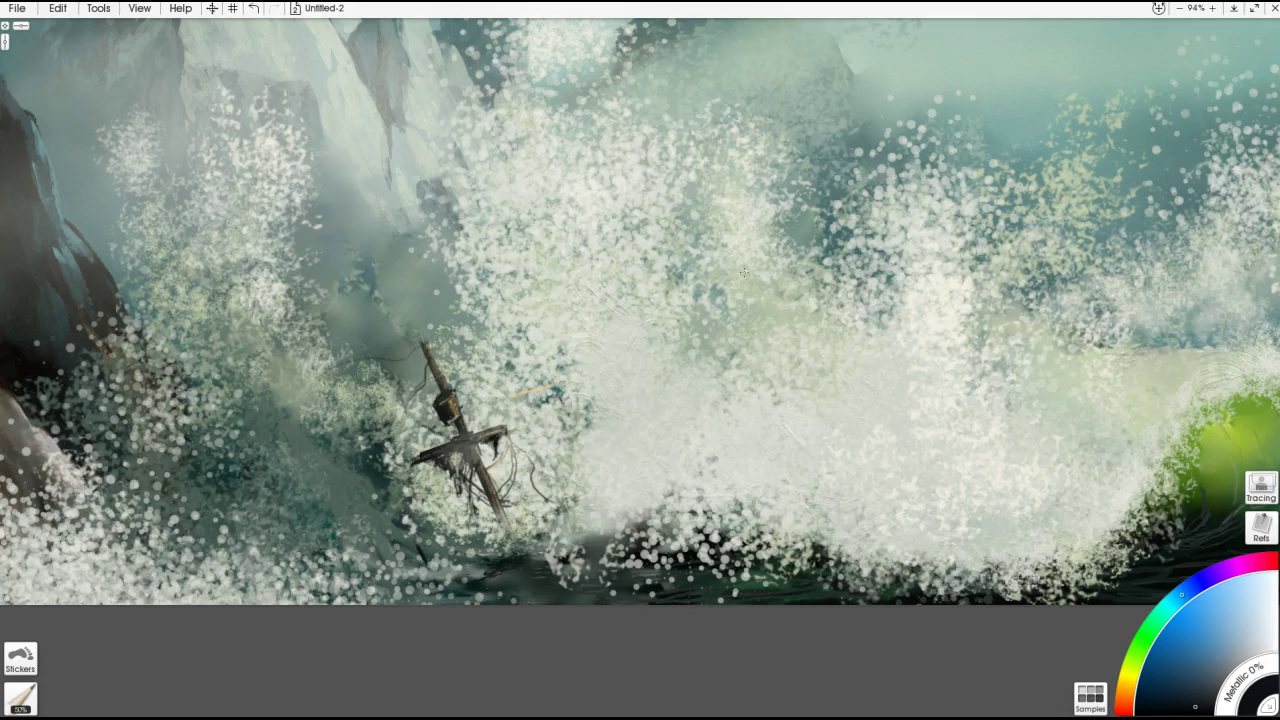
{"action": "mouse_move", "coordinate": [426, 400]}
{"action": "left_mouse_down"}
{"action": "mouse_move", "coordinate": [432, 418]}
{"action": "mouse_move", "coordinate": [498, 432]}
{"action": "mouse_move", "coordinate": [512, 458]}
{"action": "mouse_move", "coordinate": [512, 526]}
{"action": "mouse_move", "coordinate": [485, 530]}
{"action": "left_mouse_up"}
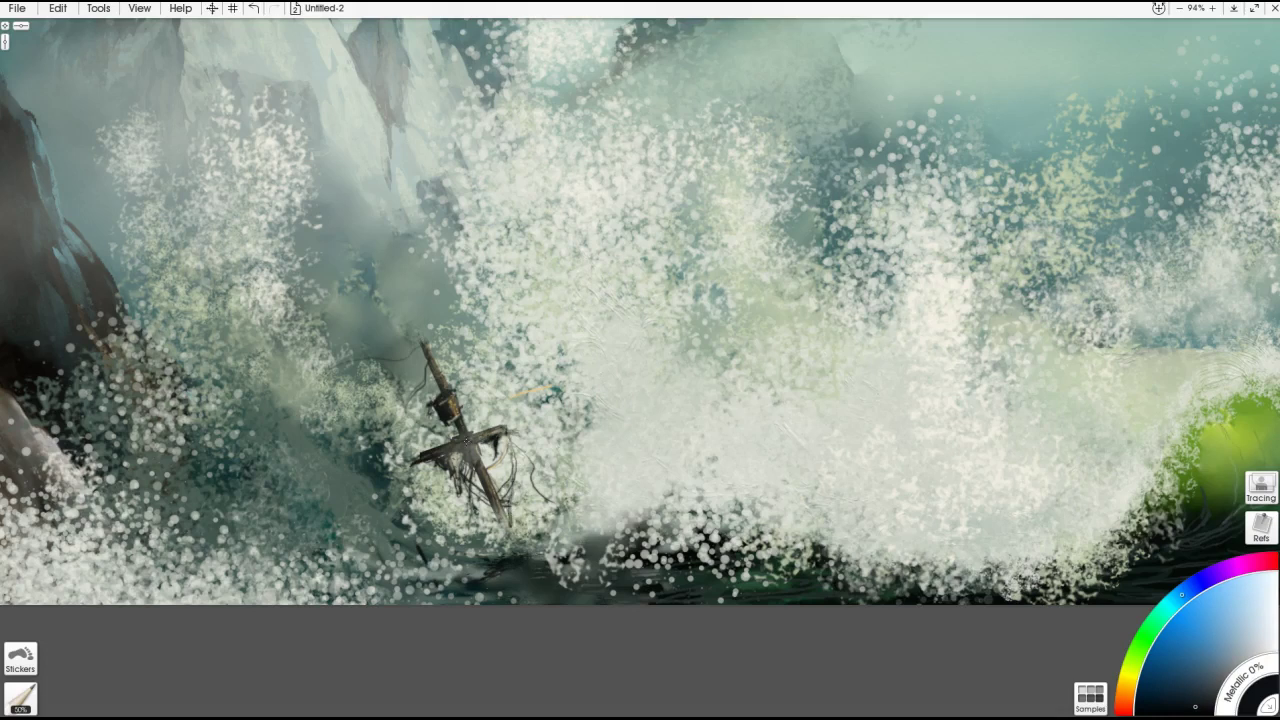
{"action": "left_click_drag", "start_coordinate": [506, 452], "coordinate": [514, 530]}
{"action": "left_click_drag", "start_coordinate": [448, 466], "coordinate": [428, 530]}
{"action": "scroll", "coordinate": [1077, 315], "scroll_direction": "down", "scroll_amount": 5}
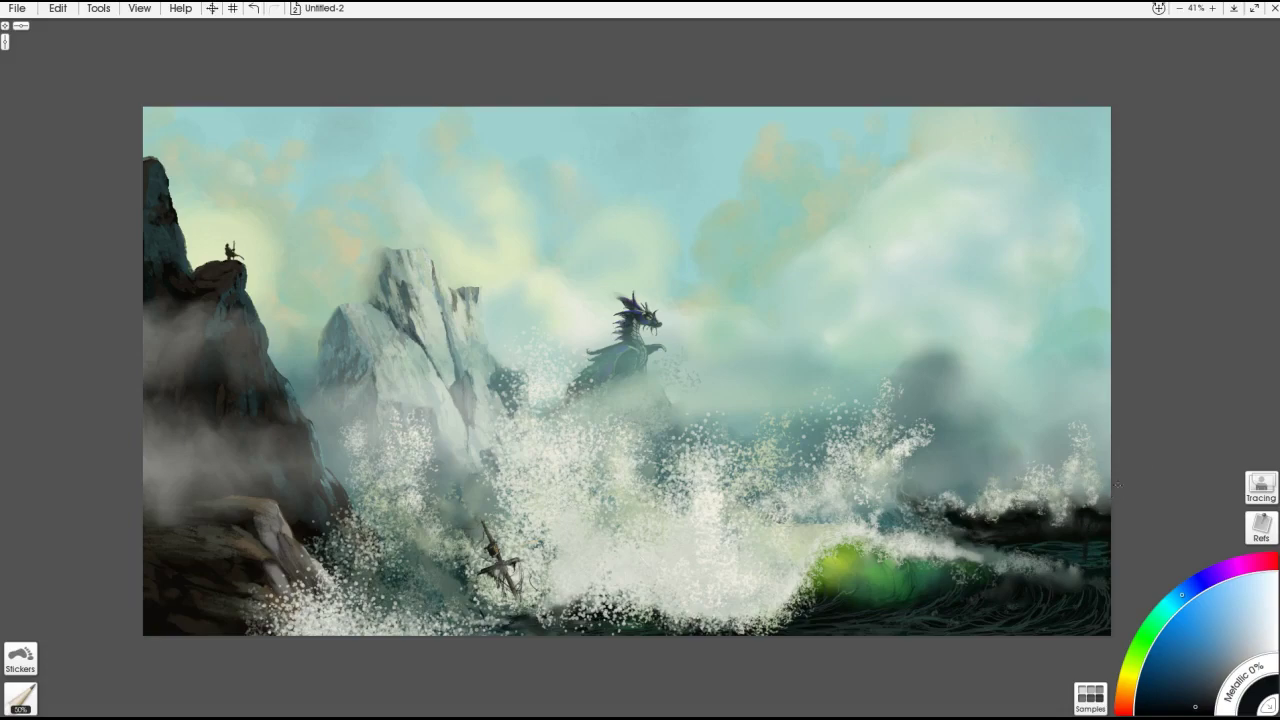
- Sample a dark green, draw a small slanted mast on the distant dark wave, undoing the first line, and erase it thinner
{"action": "scroll", "coordinate": [640, 370], "scroll_direction": "up", "scroll_amount": 5}
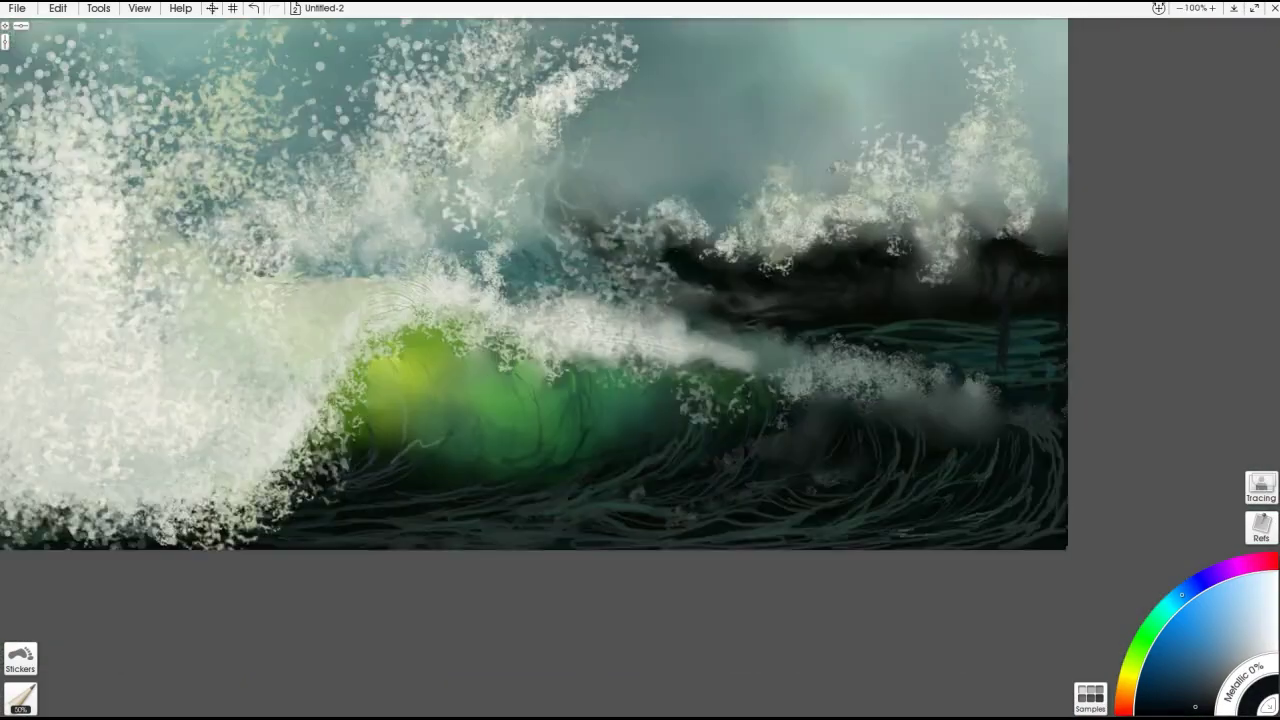
{"action": "mouse_move", "coordinate": [1083, 339]}
{"action": "left_mouse_down"}
{"action": "mouse_move", "coordinate": [1021, 348]}
{"action": "mouse_move", "coordinate": [1004, 314]}
{"action": "mouse_move", "coordinate": [990, 350]}
{"action": "mouse_move", "coordinate": [998, 383]}
{"action": "mouse_move", "coordinate": [1005, 306]}
{"action": "mouse_move", "coordinate": [1044, 277]}
{"action": "mouse_move", "coordinate": [1016, 320]}
{"action": "left_mouse_up"}
{"action": "key", "text": "a"}
{"action": "key", "text": "o"}
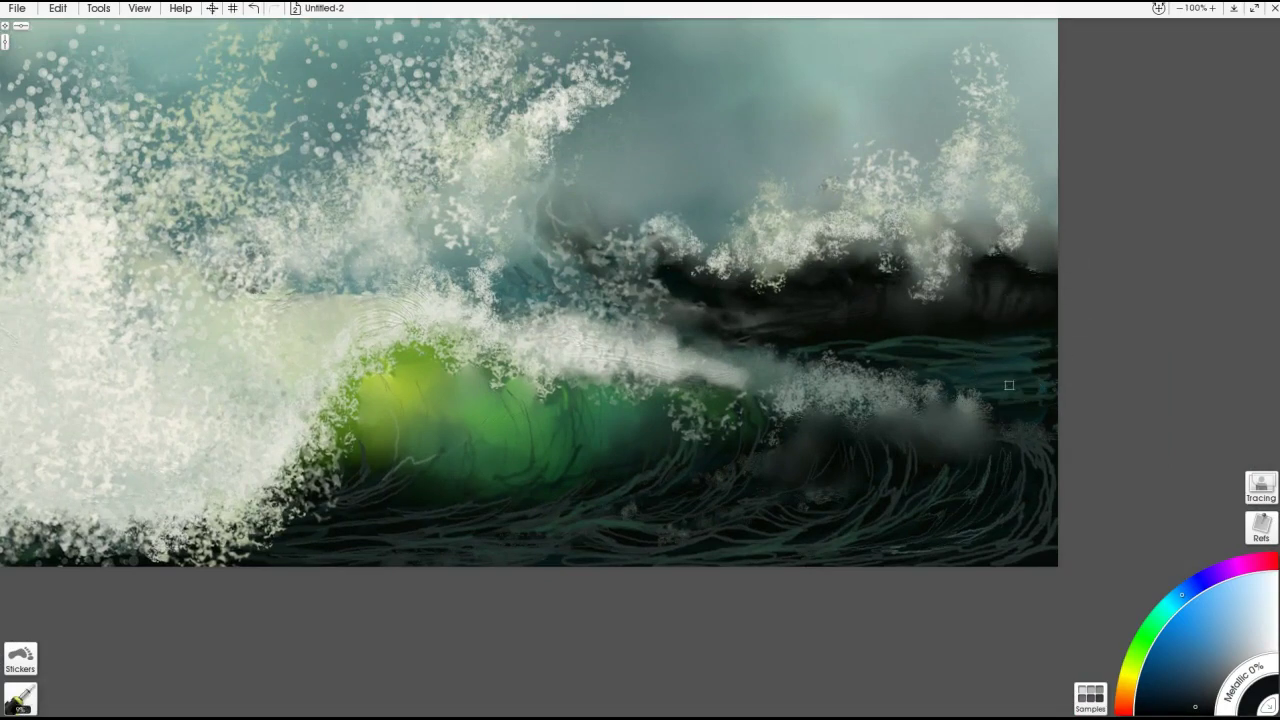
{"action": "key", "text": "p"}
{"action": "left_click", "coordinate": [836, 285], "text": "alt"}
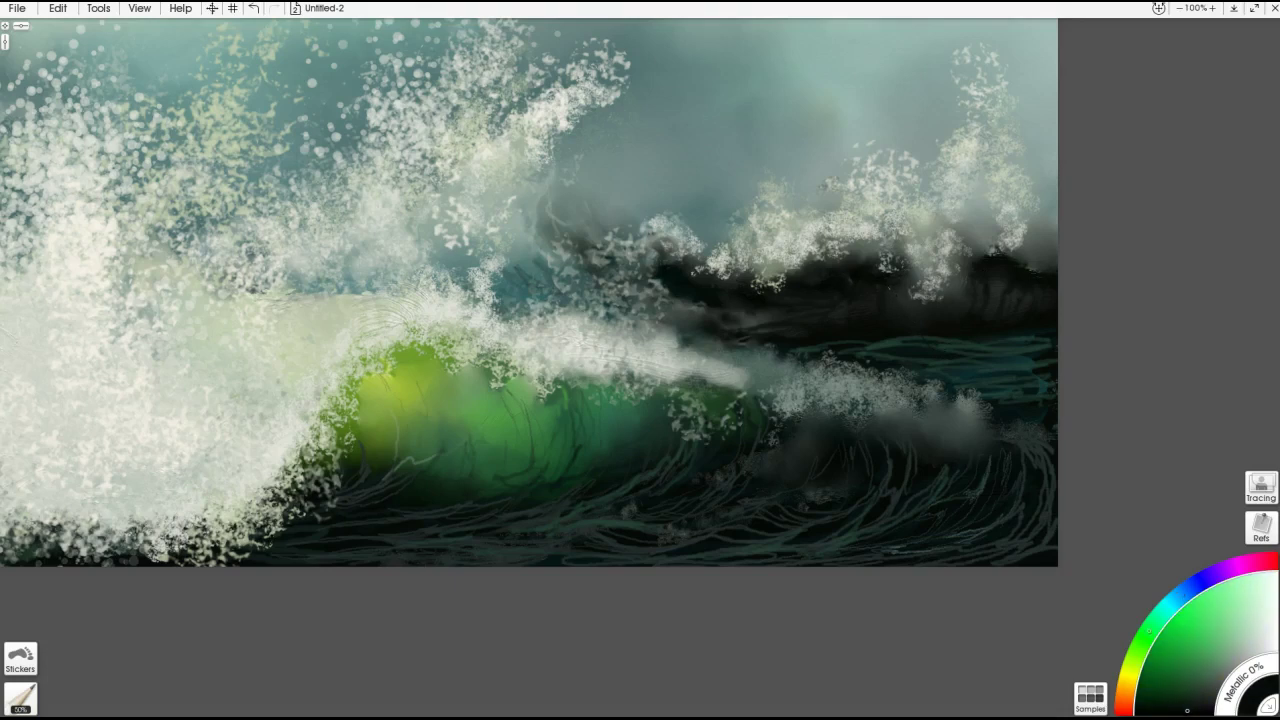
{"action": "key", "text": "e"}
{"action": "left_click_drag", "start_coordinate": [900, 290], "coordinate": [945, 360]}
{"action": "key", "text": "ctrl+z"}
{"action": "left_click_drag", "start_coordinate": [890, 286], "coordinate": [920, 324]}
{"action": "left_click_drag", "start_coordinate": [910, 316], "coordinate": [951, 369]}
{"action": "key", "text": "e"}
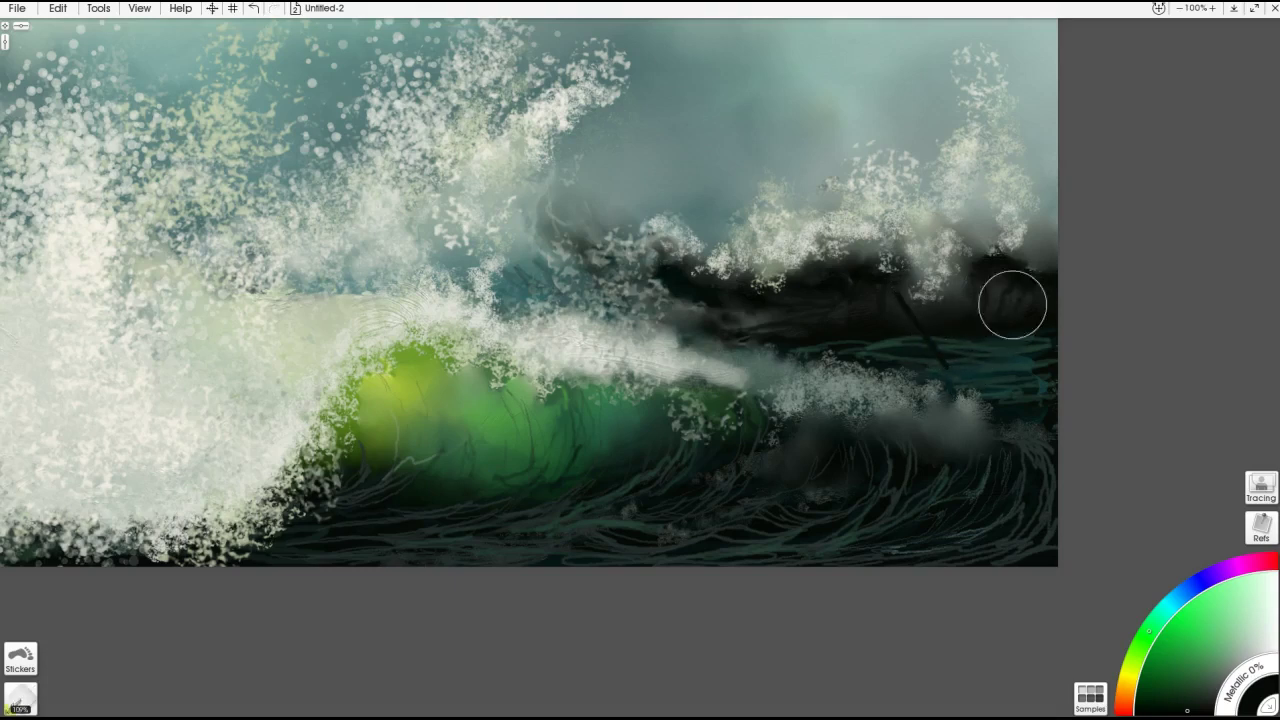
{"action": "mouse_move", "coordinate": [901, 279]}
{"action": "left_mouse_down"}
{"action": "mouse_move", "coordinate": [944, 332]}
{"action": "mouse_move", "coordinate": [923, 301]}
{"action": "mouse_move", "coordinate": [950, 376]}
{"action": "mouse_move", "coordinate": [934, 370]}
{"action": "mouse_move", "coordinate": [964, 365]}
{"action": "mouse_move", "coordinate": [932, 366]}
{"action": "mouse_move", "coordinate": [975, 291]}
{"action": "mouse_move", "coordinate": [951, 281]}
{"action": "mouse_move", "coordinate": [945, 321]}
{"action": "left_mouse_up"}
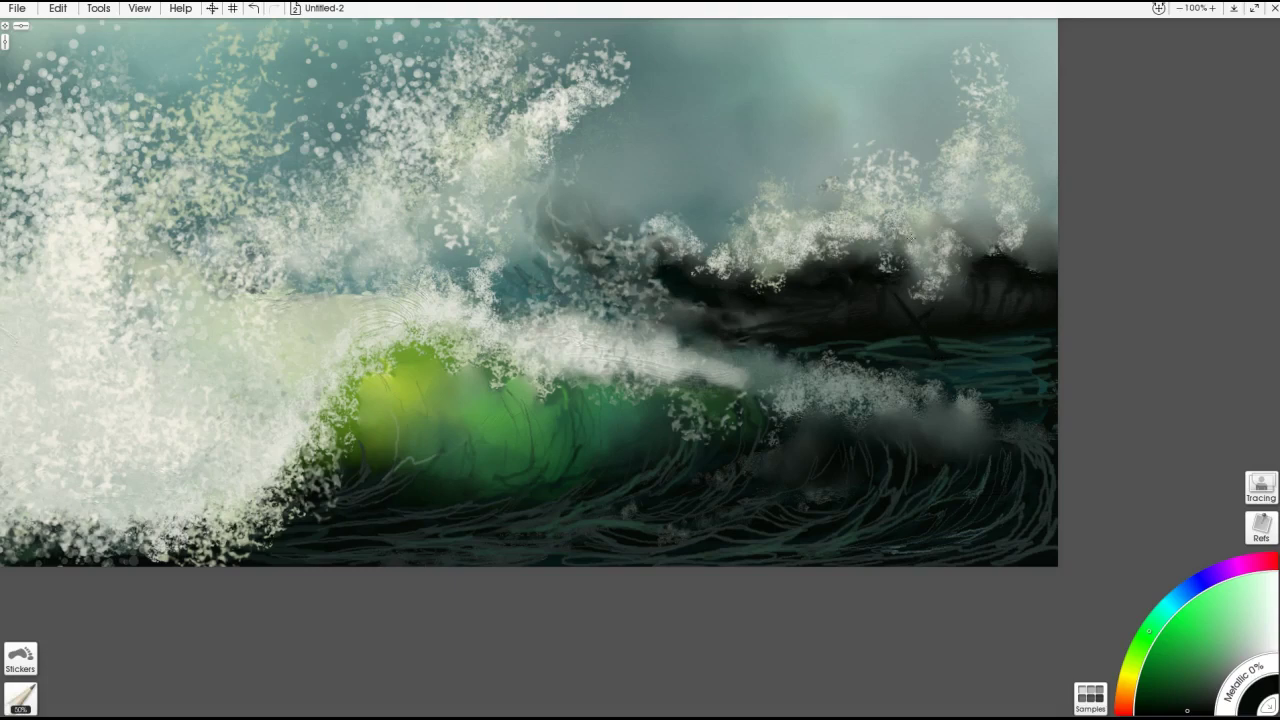
- Pick a mid grey, paint thin highlights on the distant mast and its crossing yard, and partly erase them
{"action": "left_click", "coordinate": [1244, 657]}
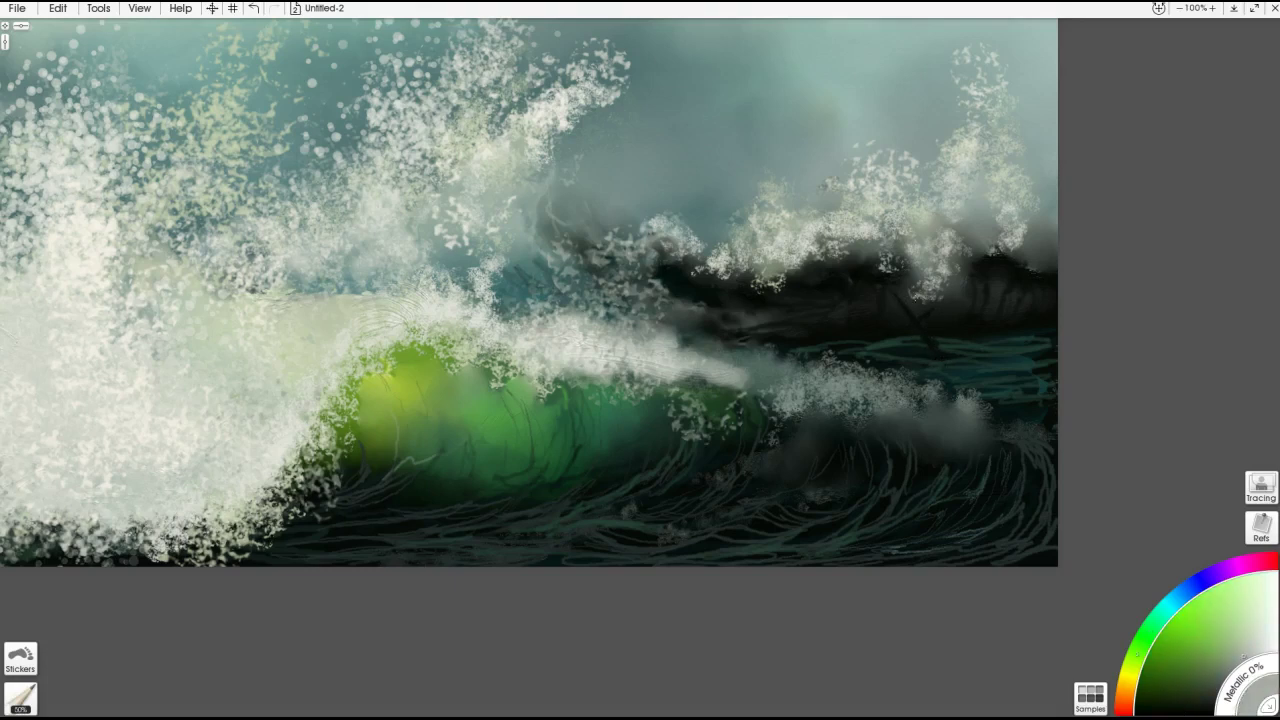
{"action": "mouse_move", "coordinate": [937, 338]}
{"action": "left_mouse_down"}
{"action": "mouse_move", "coordinate": [922, 322]}
{"action": "mouse_move", "coordinate": [904, 331]}
{"action": "left_mouse_up"}
{"action": "key", "text": "bracketleft"}
{"action": "key", "text": "bracketright"}
{"action": "left_click_drag", "start_coordinate": [933, 312], "coordinate": [900, 332]}
{"action": "key", "text": "ctrl+z"}
{"action": "key", "text": "bracketleft"}
{"action": "key", "text": "ctrl+y"}
{"action": "left_click_drag", "start_coordinate": [898, 290], "coordinate": [935, 345]}
{"action": "key", "text": "e"}
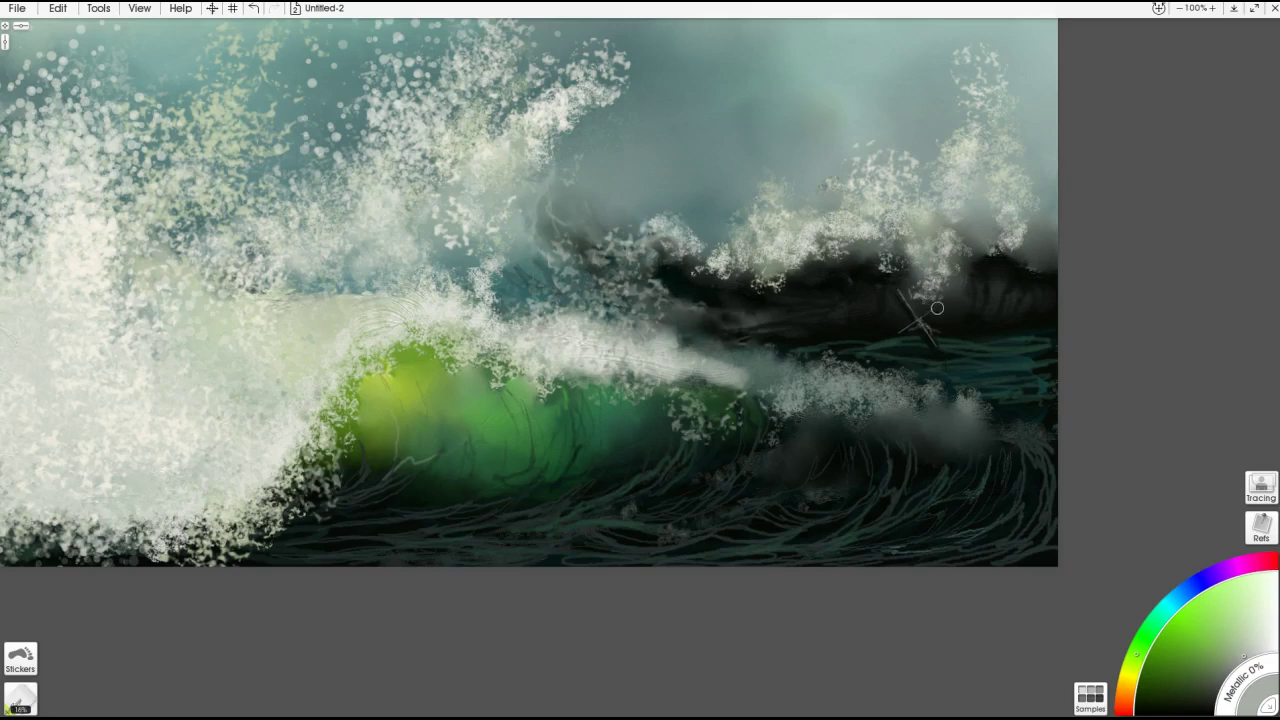
{"action": "mouse_move", "coordinate": [906, 330]}
{"action": "left_mouse_down"}
{"action": "mouse_move", "coordinate": [904, 296]}
{"action": "mouse_move", "coordinate": [914, 311]}
{"action": "mouse_move", "coordinate": [896, 288]}
{"action": "mouse_move", "coordinate": [906, 332]}
{"action": "left_mouse_up"}
- Sample dark sea tones and paint over the distant mast to subdue it against the black wave
{"action": "left_click", "coordinate": [1198, 582]}
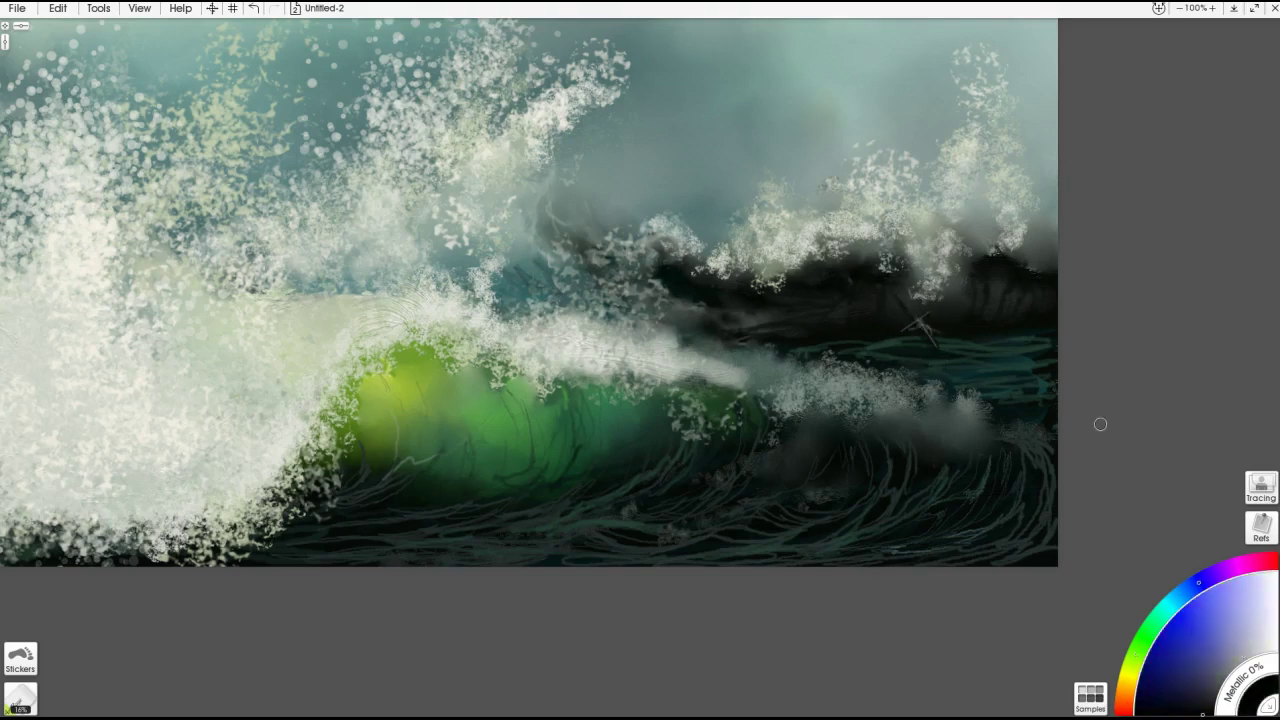
{"action": "key", "text": "p"}
{"action": "key", "text": "a"}
{"action": "left_click", "coordinate": [945, 350], "text": "alt"}
{"action": "key", "text": "p"}
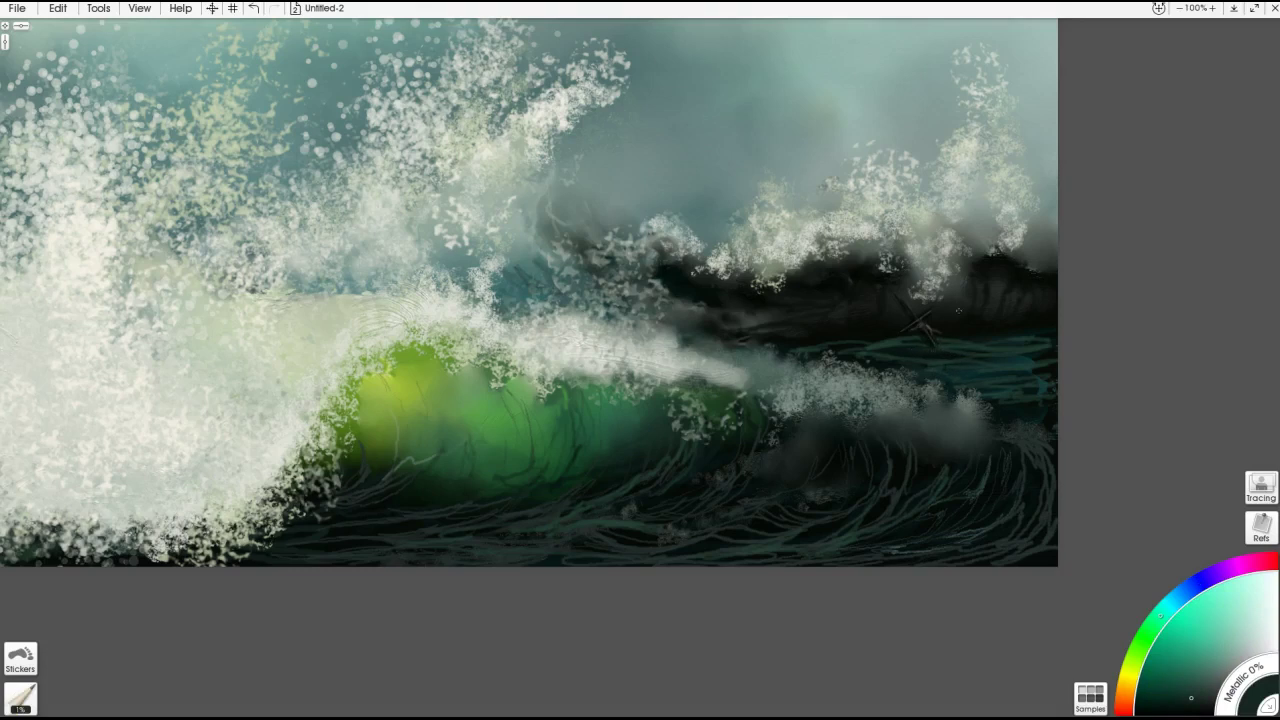
{"action": "key", "text": "bracketright"}
{"action": "left_click", "coordinate": [982, 487], "text": "alt"}
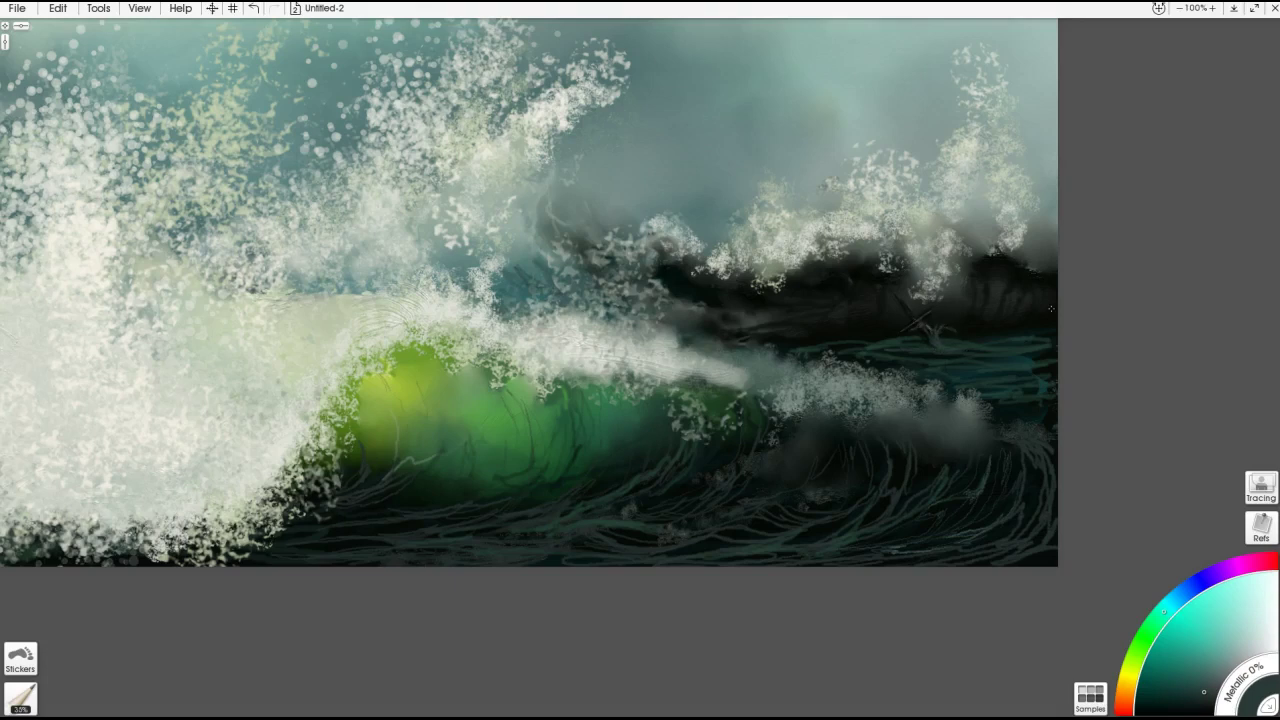
{"action": "scroll", "coordinate": [1039, 296], "scroll_direction": "down", "scroll_amount": 3}
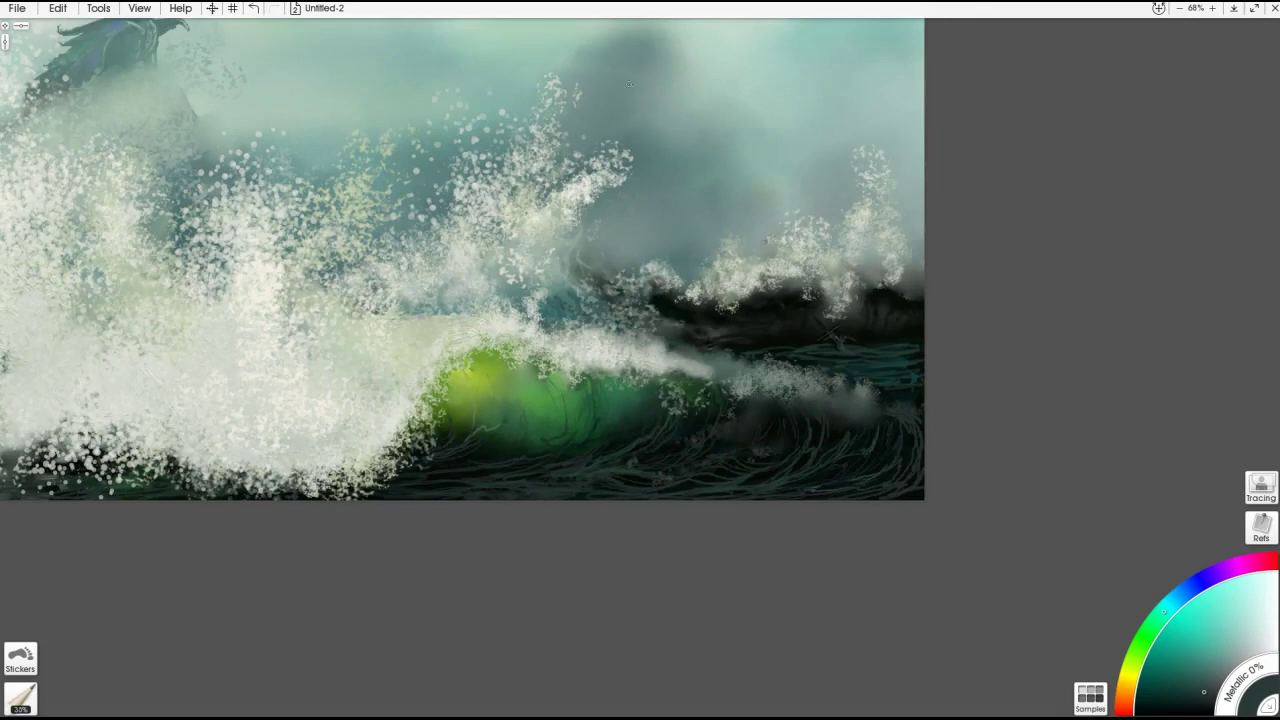
{"action": "scroll", "coordinate": [629, 84], "scroll_direction": "down", "scroll_amount": 2}
{"action": "mouse_move", "coordinate": [864, 213]}
{"action": "left_mouse_down"}
{"action": "mouse_move", "coordinate": [1035, 264]}
{"action": "mouse_move", "coordinate": [979, 298]}
{"action": "left_mouse_up"}
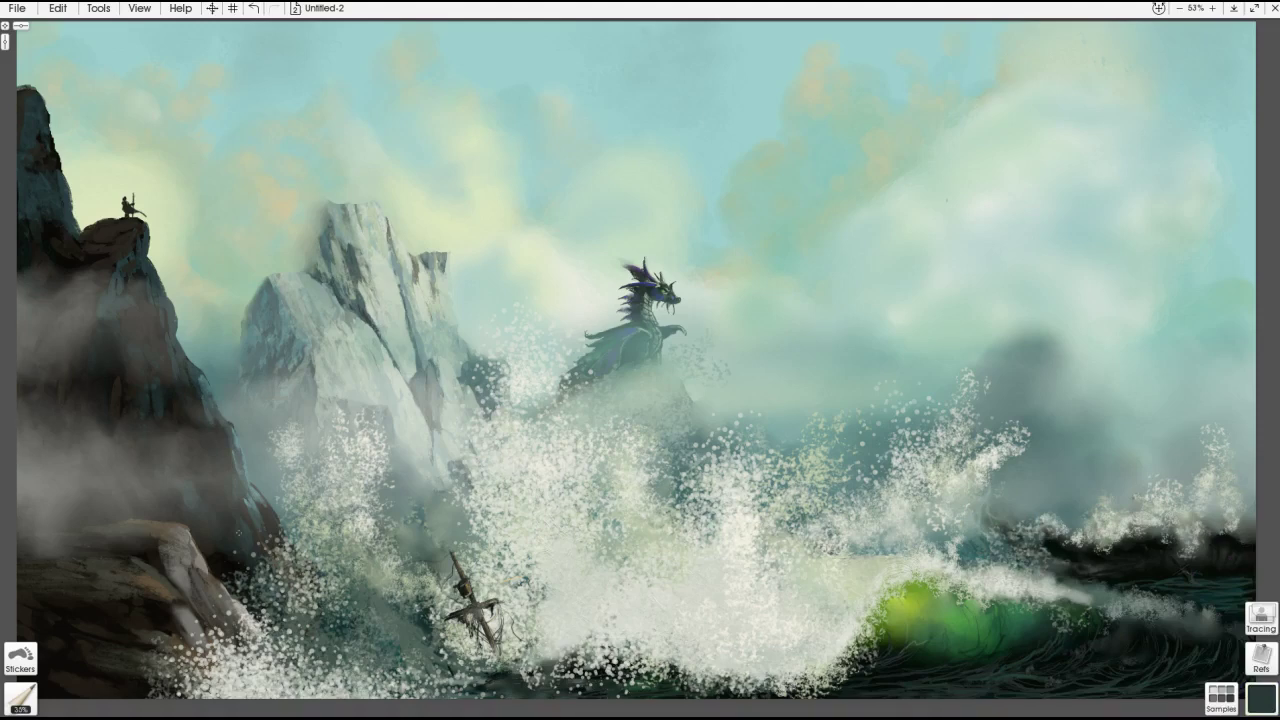
- Sign the painting with the artist's signature in pale grey over the dark waves in the canvas's lower right corner
{"action": "left_click", "coordinate": [1212, 8]}
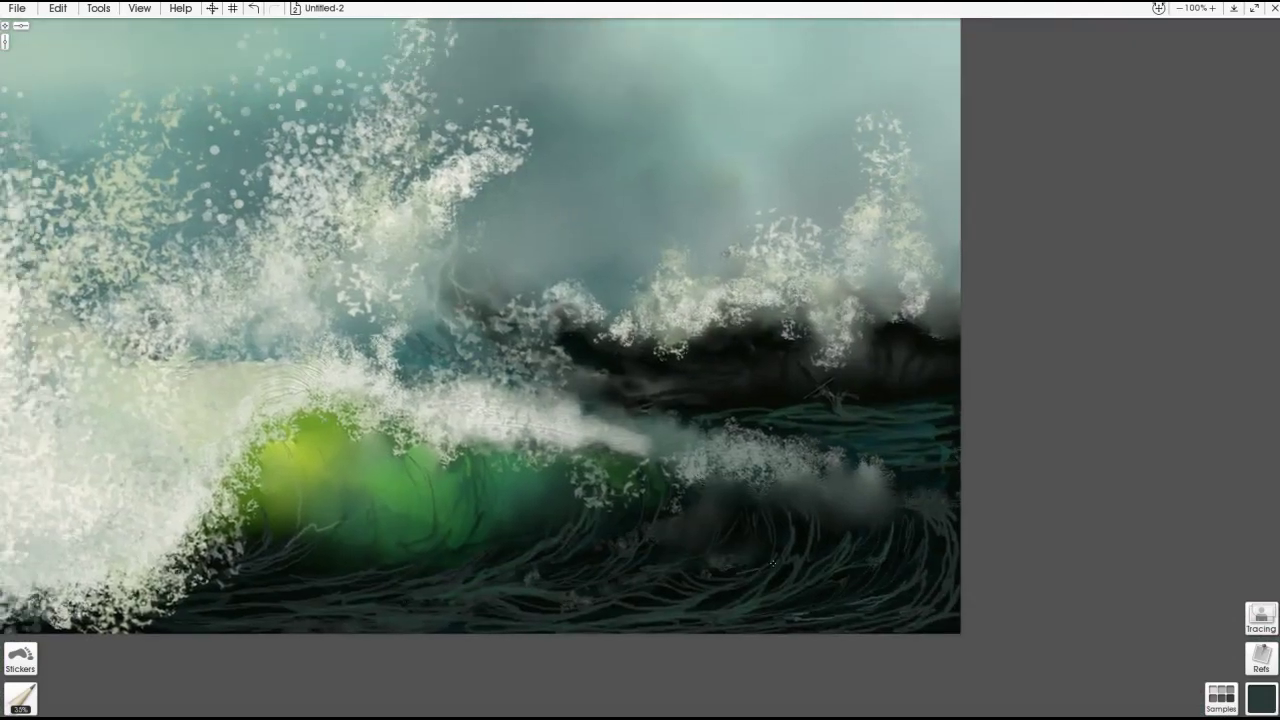
{"action": "key", "text": "bracketright"}
{"action": "left_click_drag", "start_coordinate": [745, 582], "coordinate": [803, 549]}
{"action": "mouse_move", "coordinate": [776, 566]}
{"action": "left_mouse_down"}
{"action": "mouse_move", "coordinate": [782, 612]}
{"action": "mouse_move", "coordinate": [945, 535]}
{"action": "left_mouse_up"}
{"action": "mouse_move", "coordinate": [800, 612]}
{"action": "left_mouse_down"}
{"action": "mouse_move", "coordinate": [939, 568]}
{"action": "mouse_move", "coordinate": [897, 600]}
{"action": "mouse_move", "coordinate": [881, 590]}
{"action": "mouse_move", "coordinate": [903, 611]}
{"action": "left_mouse_up"}
{"action": "left_click_drag", "start_coordinate": [912, 599], "coordinate": [910, 610]}
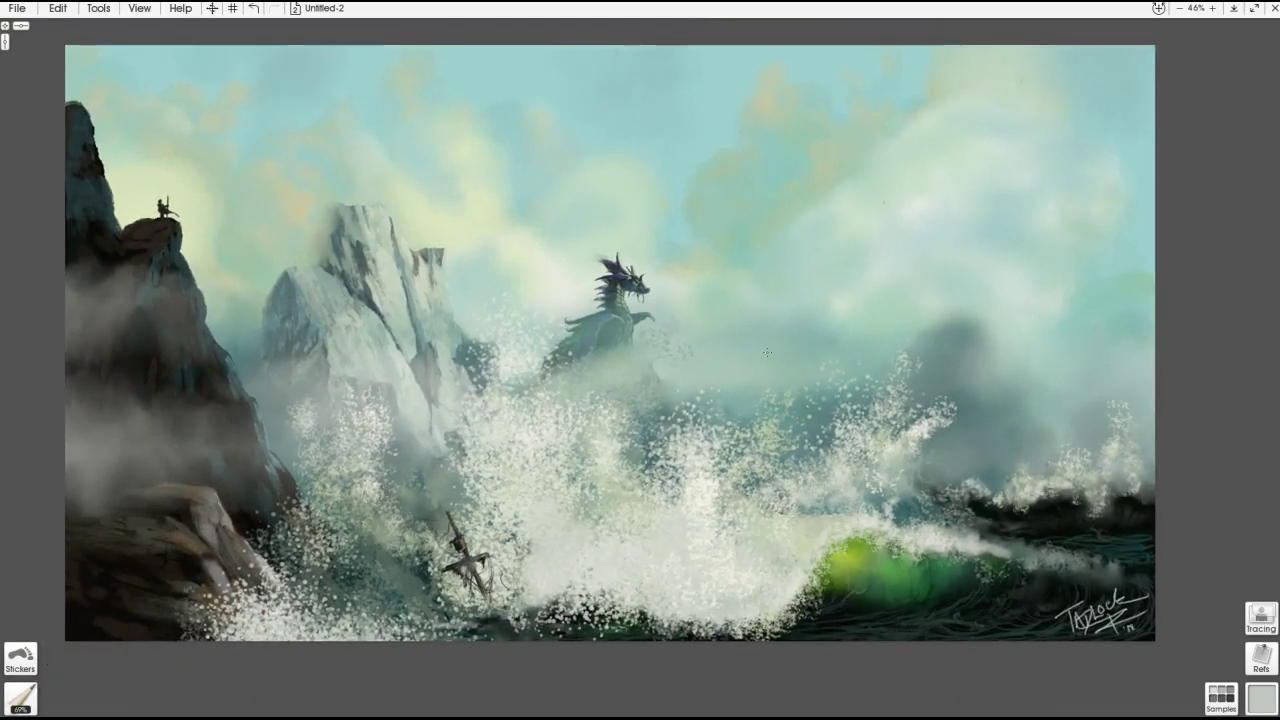
{"action": "key", "text": "ctrl+equal"}
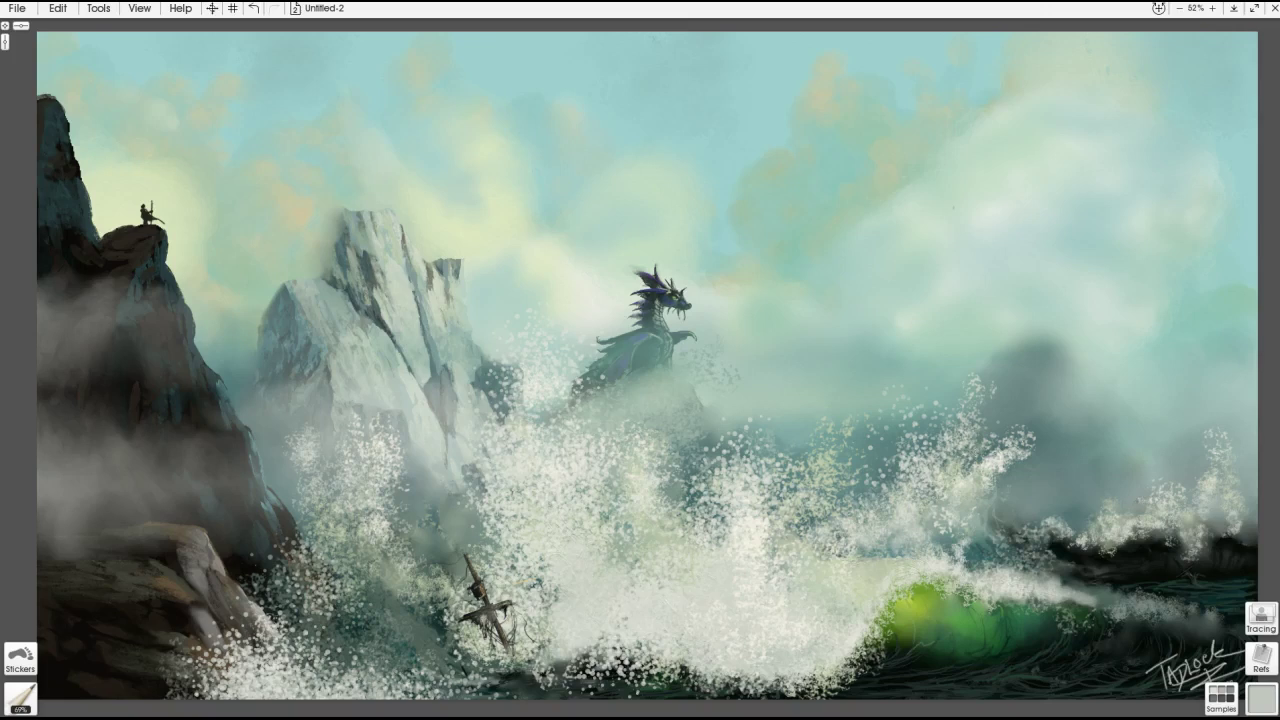
{"action": "key", "text": "ctrl+shift+e"}
{"action": "key", "text": "e"}
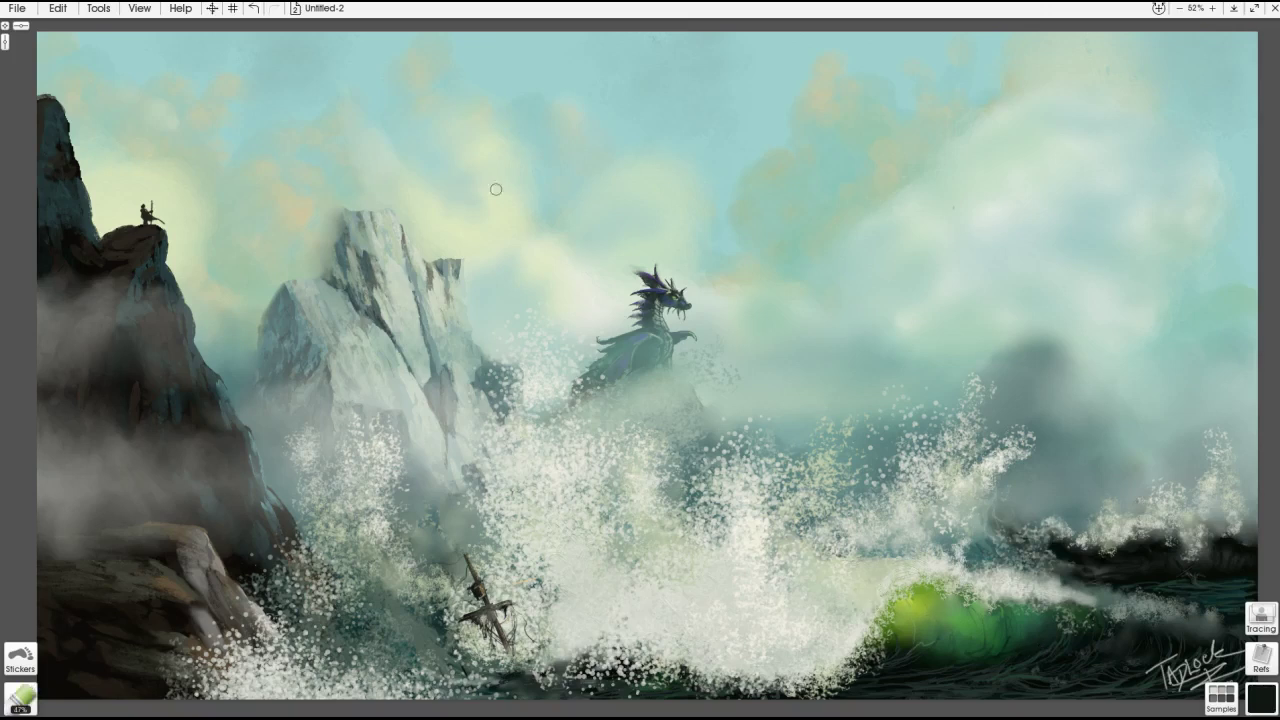